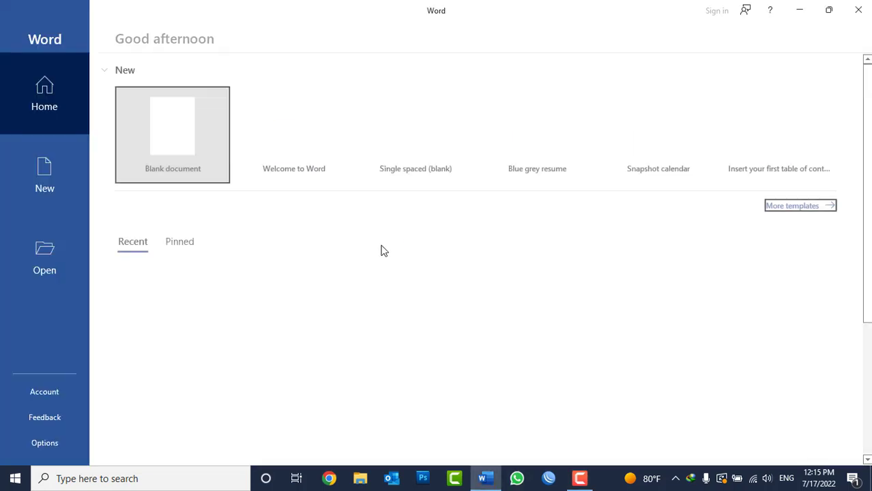
Step: Create a blank document, switch to the Review tab, then exit Word
click(163, 134)
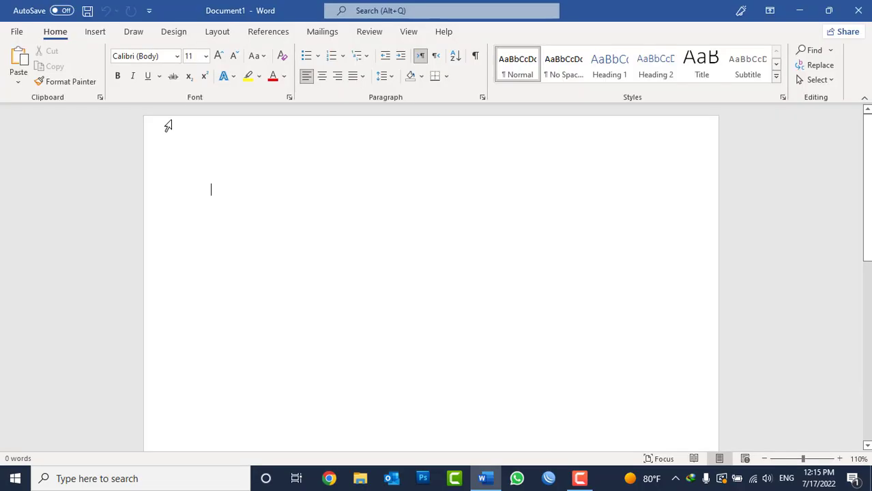
click(377, 34)
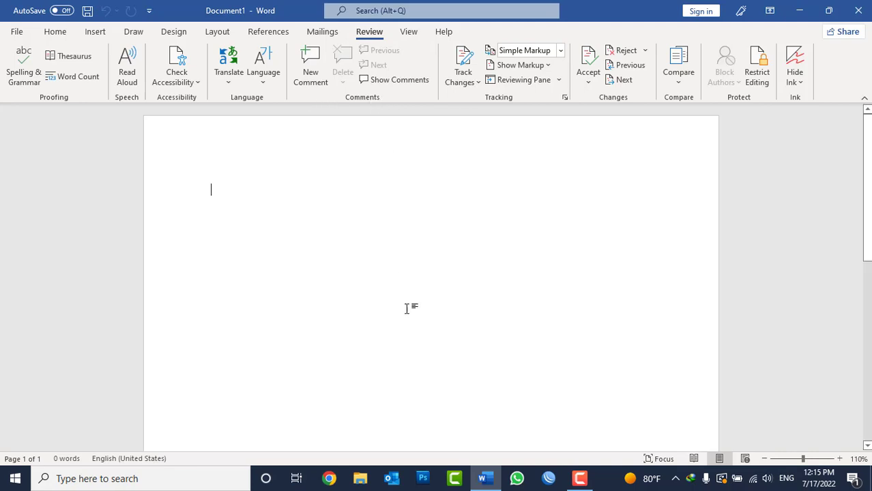
click(859, 10)
Step: Open Windows 10 keyboard shortcuts.docx and select the word 'includes' and the introductory paragraph
double_click(72, 28)
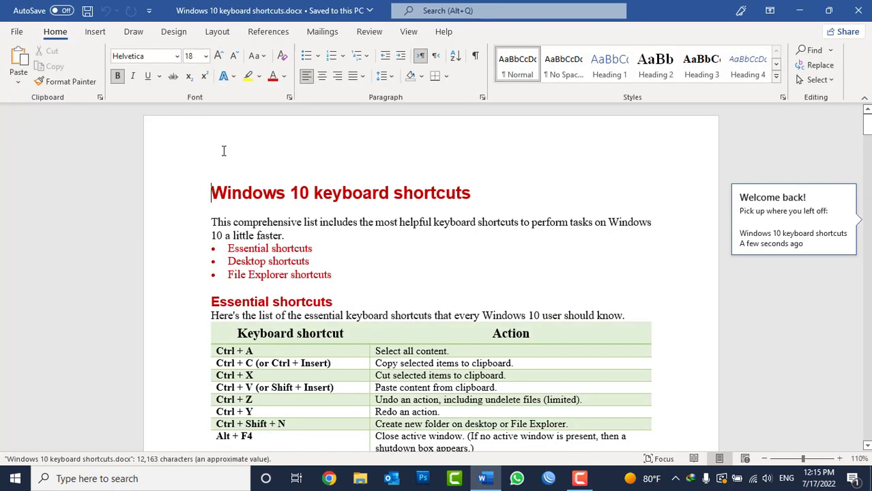
double_click(327, 226)
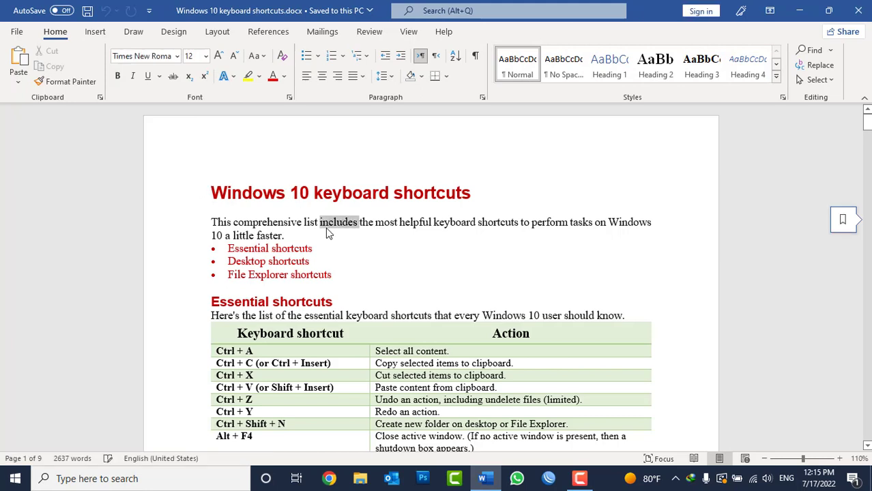
click(328, 225)
double_click(328, 227)
click(328, 227)
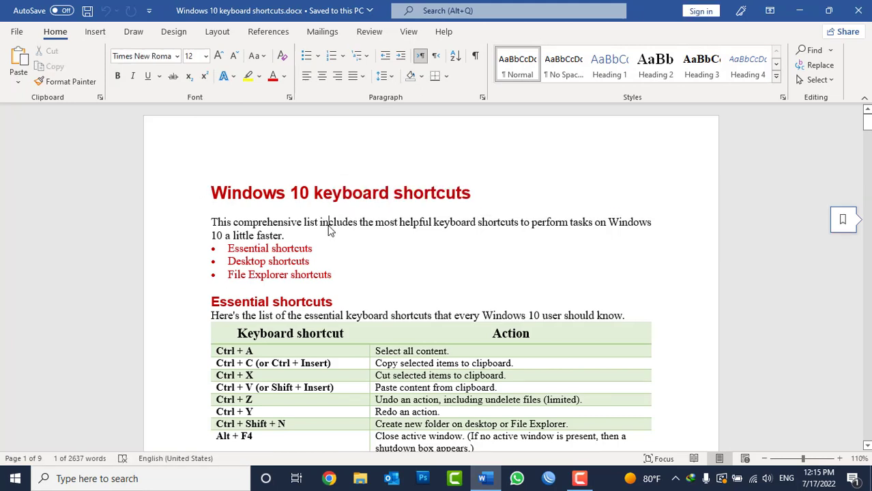
triple_click(328, 228)
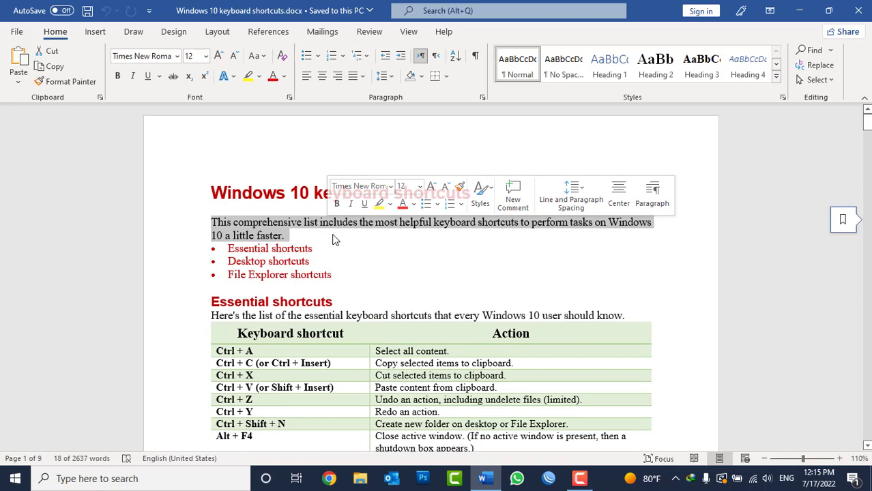
click(334, 239)
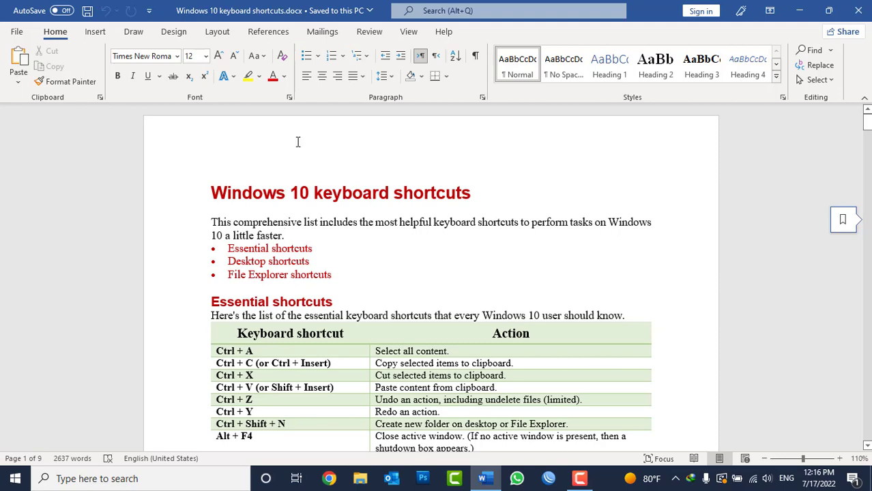
Step: Show the Review tab, scroll to the Essential shortcuts table, and select the 'Select all content.' cell
click(356, 32)
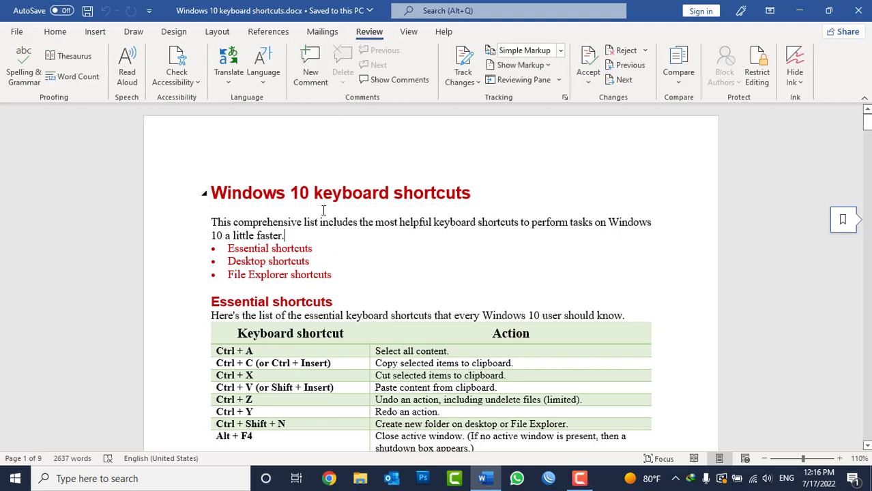
scroll(324, 225, down, 1)
scroll(344, 273, down, 2)
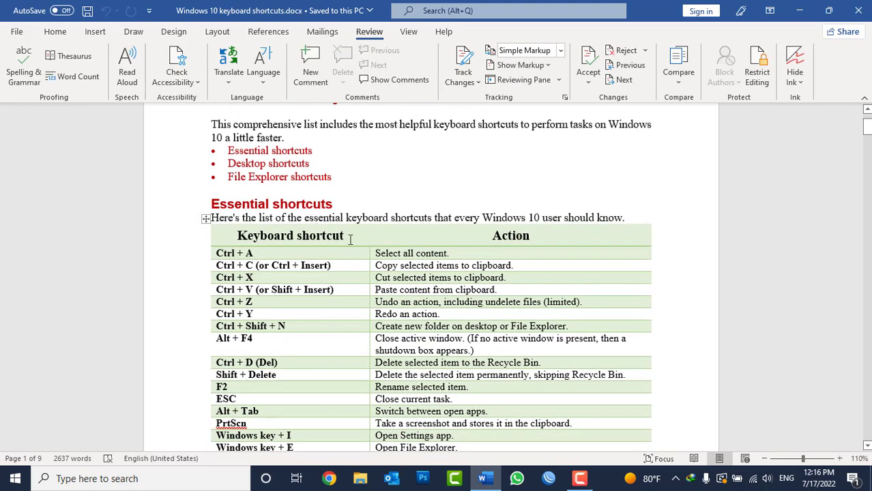
double_click(480, 266)
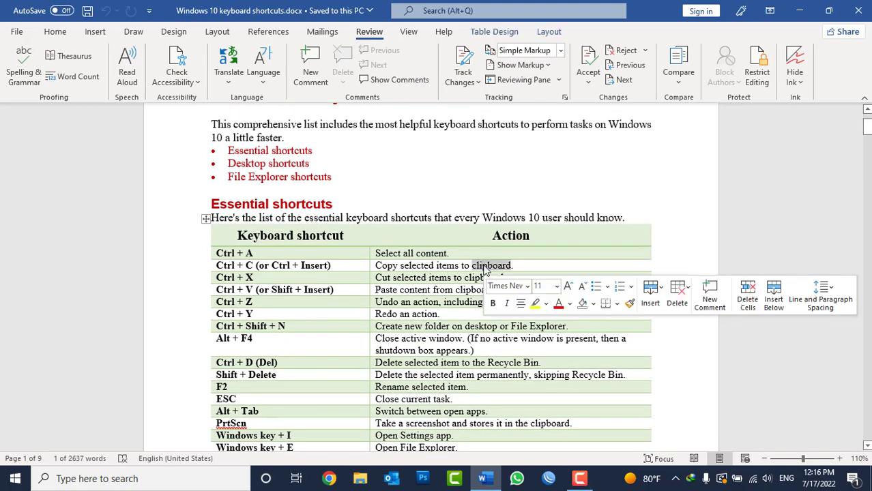
double_click(424, 253)
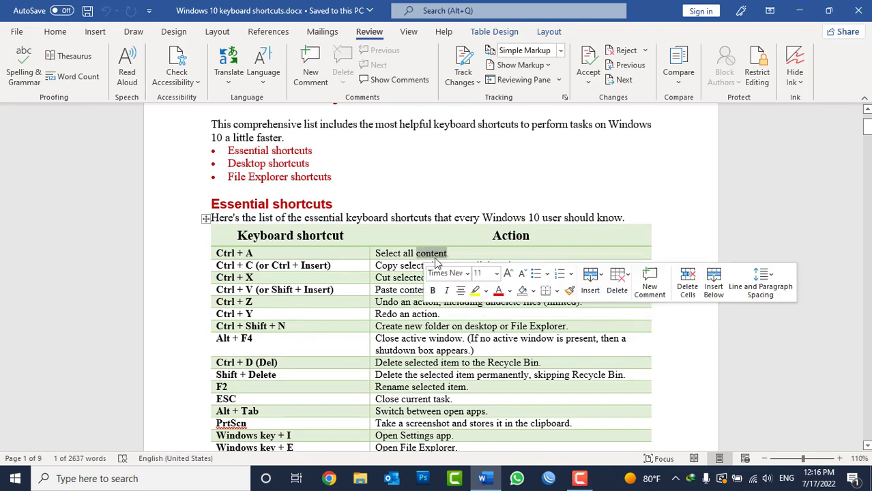
triple_click(412, 254)
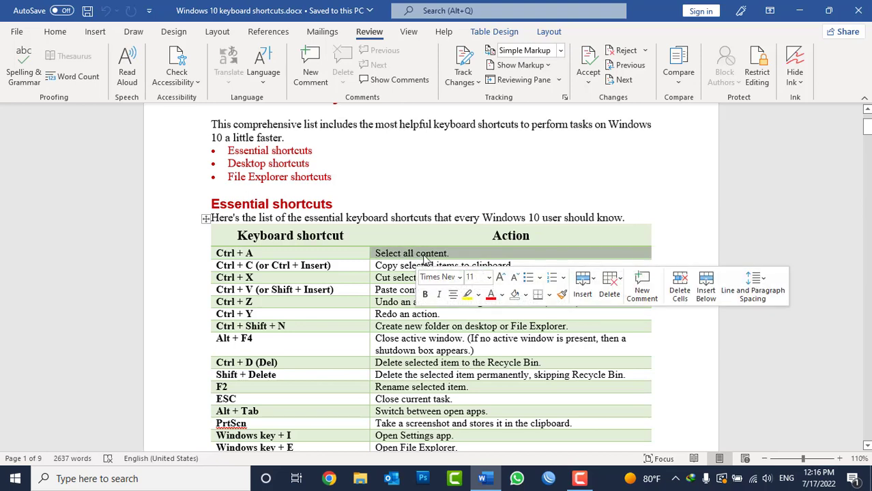
Step: Comment 'Please Add Contents and Objects' on the 'Select all content.' cell, then close the Comments pane
click(310, 73)
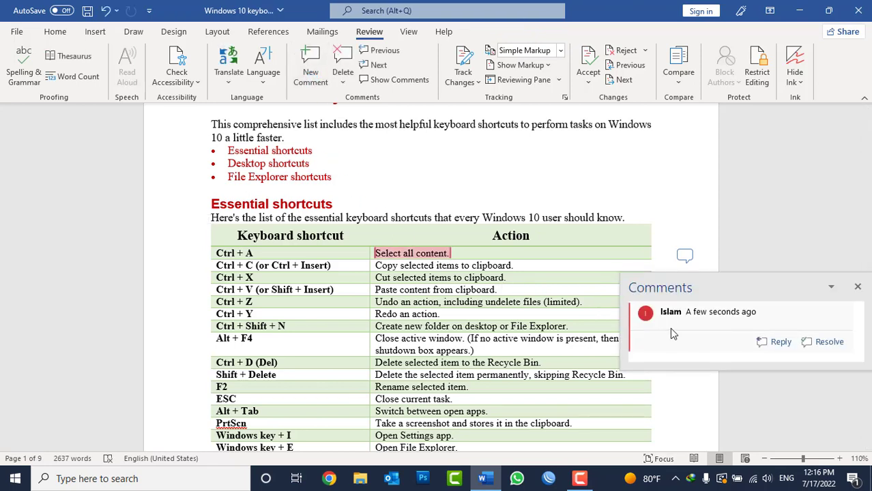
text(Please A)
text(dd)
text( Conte)
text(nts and)
text( O)
text(bjects)
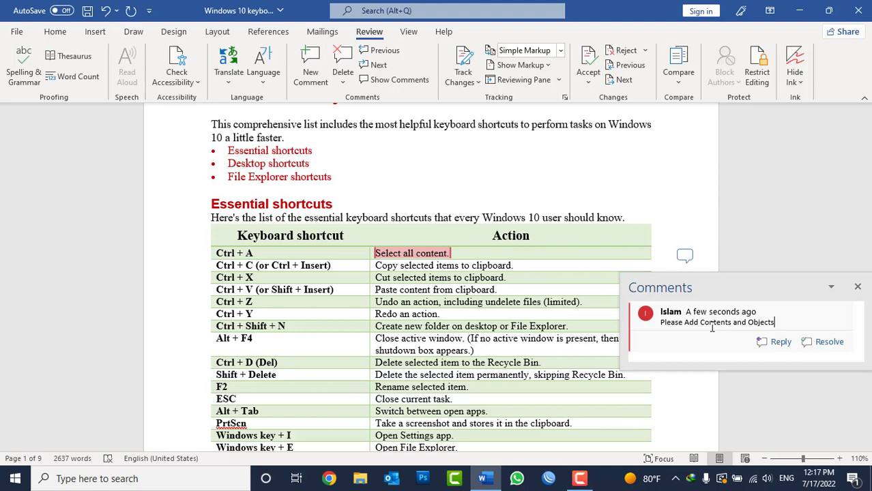
click(858, 287)
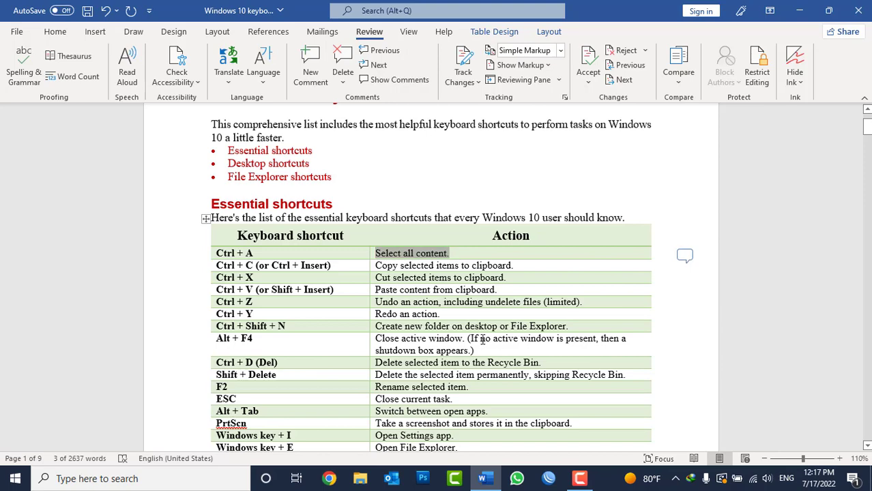
Step: Comment 'If we types close all open windows will be batter.' on the Alt + F4 action cell
scroll(457, 336, down, 2)
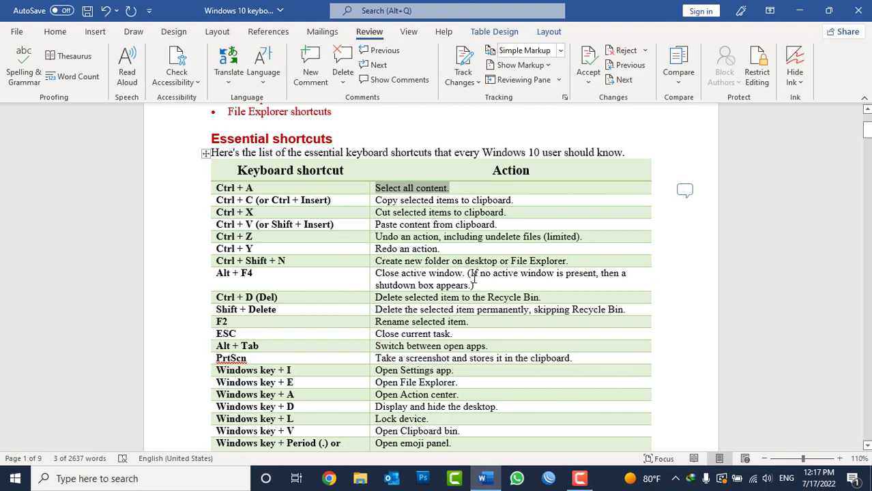
triple_click(423, 276)
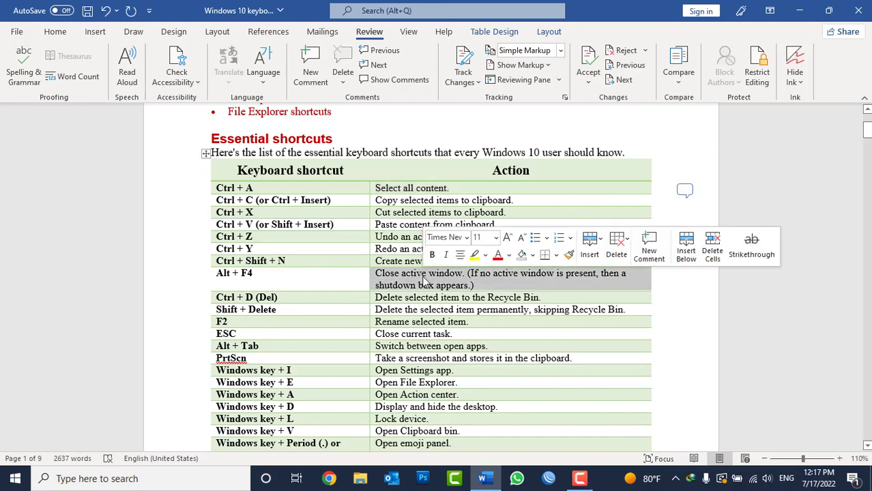
click(311, 75)
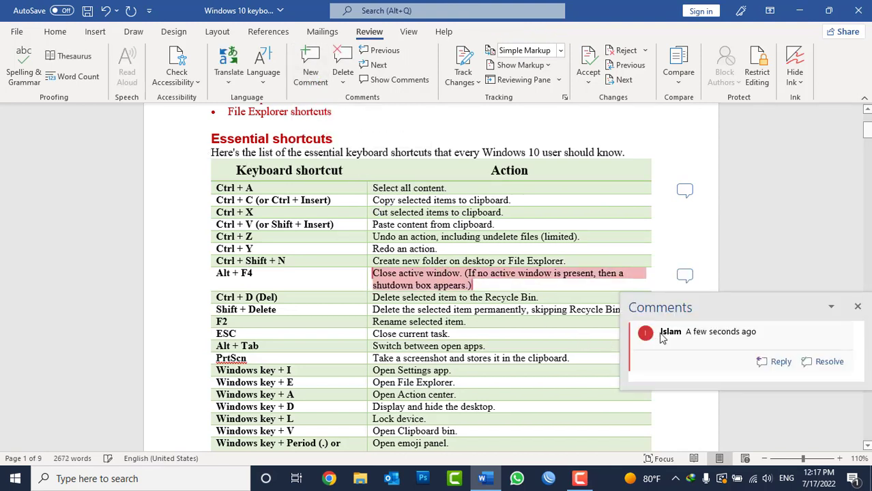
text(If)
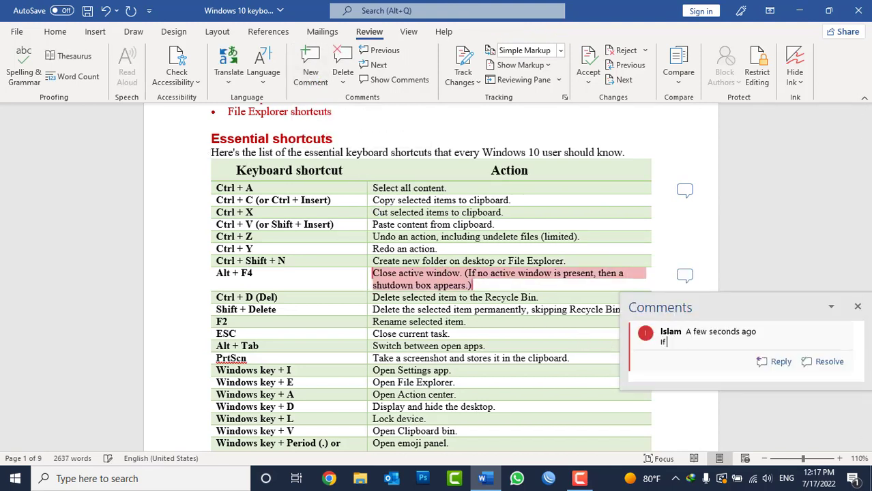
text( we y)
key(BackSpace)
text(type)
text(s clo)
text(se all o)
text(pen wi)
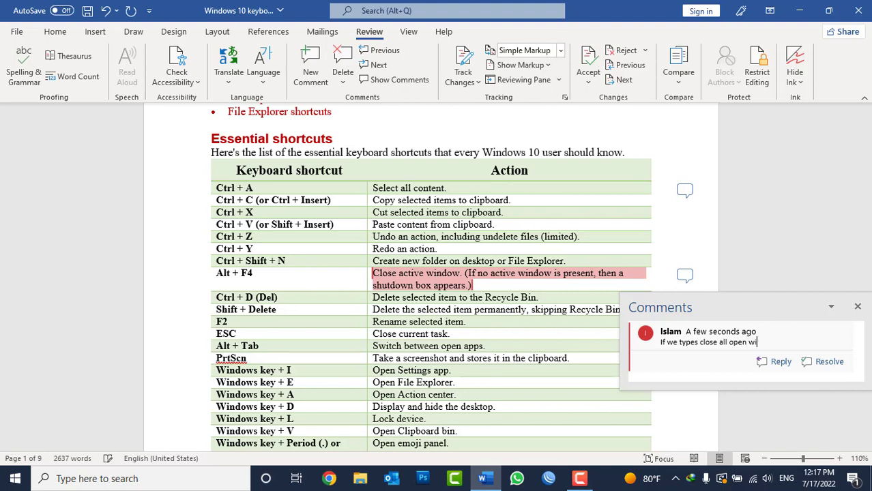
text(ndows will)
text( be ba)
text(tter)
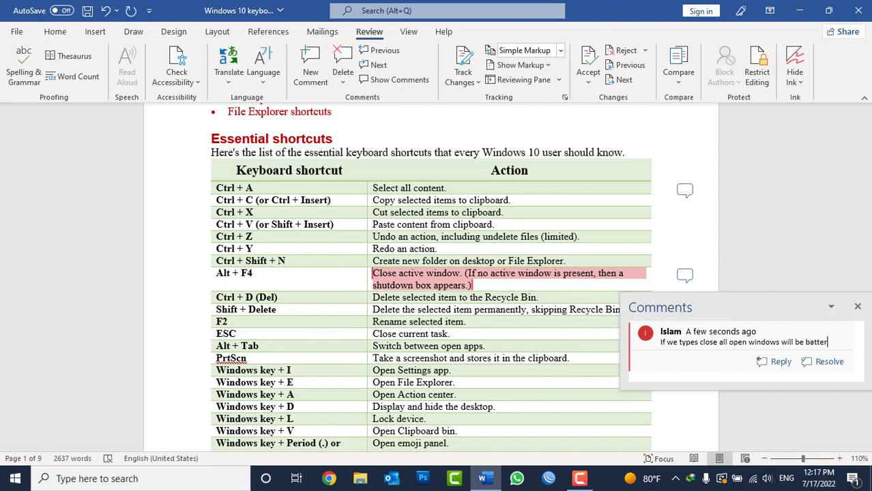
text(.)
Step: Scroll down to the Desktop shortcuts table, dismiss the comment card, and scroll back up to Essential shortcuts
scroll(489, 350, down, 3)
scroll(488, 349, down, 3)
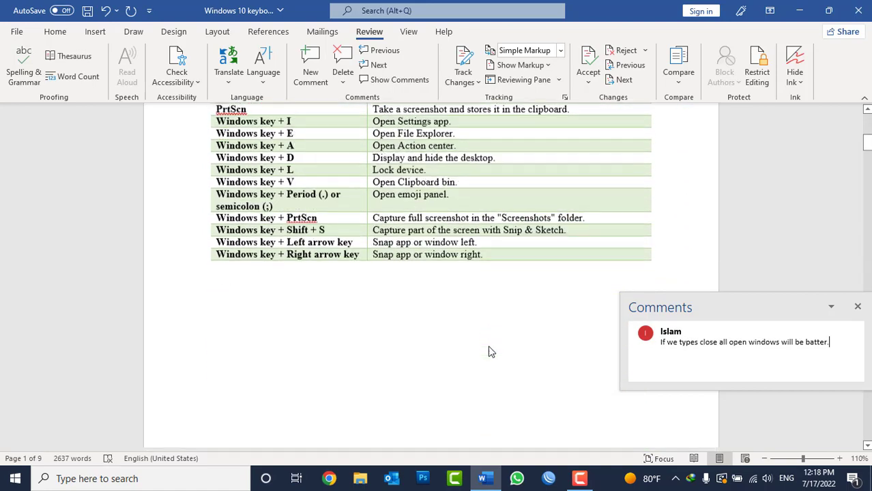
scroll(489, 349, down, 3)
scroll(489, 350, down, 6)
scroll(488, 349, down, 3)
scroll(488, 345, up, 3)
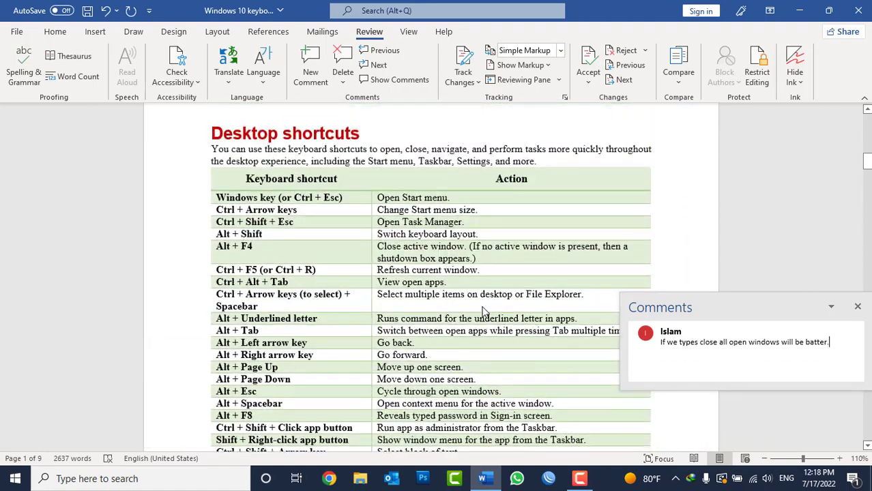
click(476, 282)
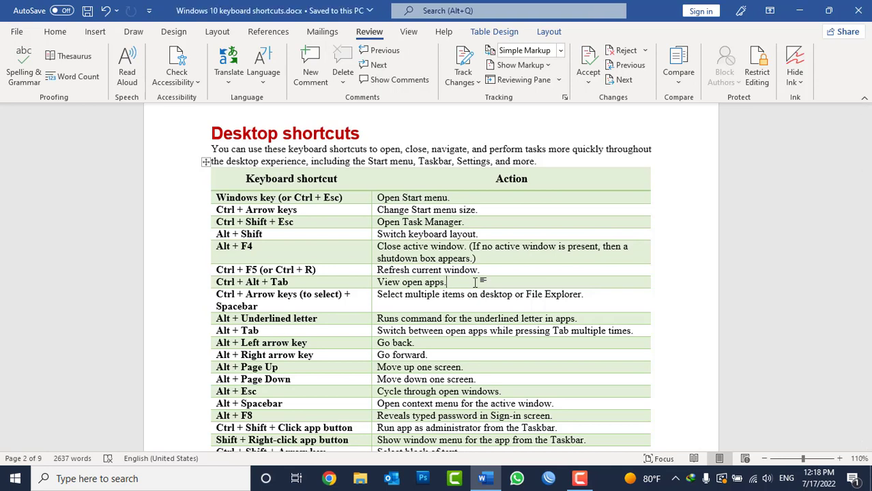
scroll(476, 282, up, 1)
scroll(471, 282, up, 7)
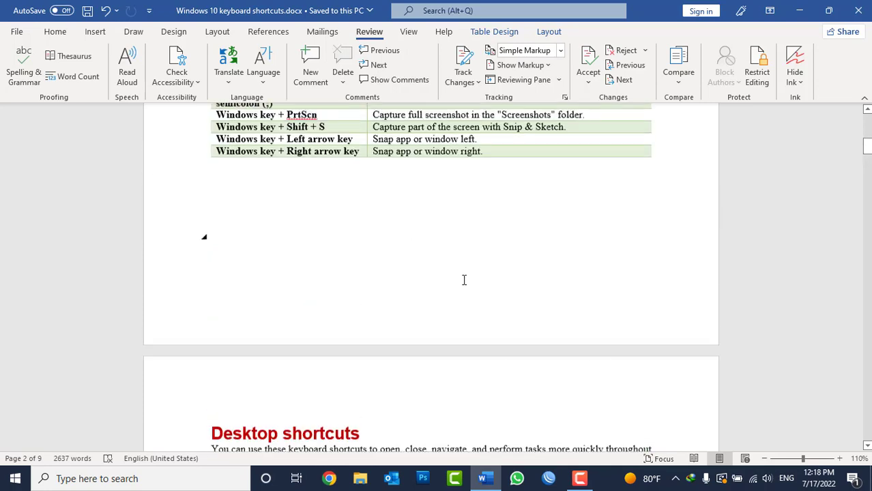
scroll(464, 280, up, 4)
scroll(464, 280, up, 1)
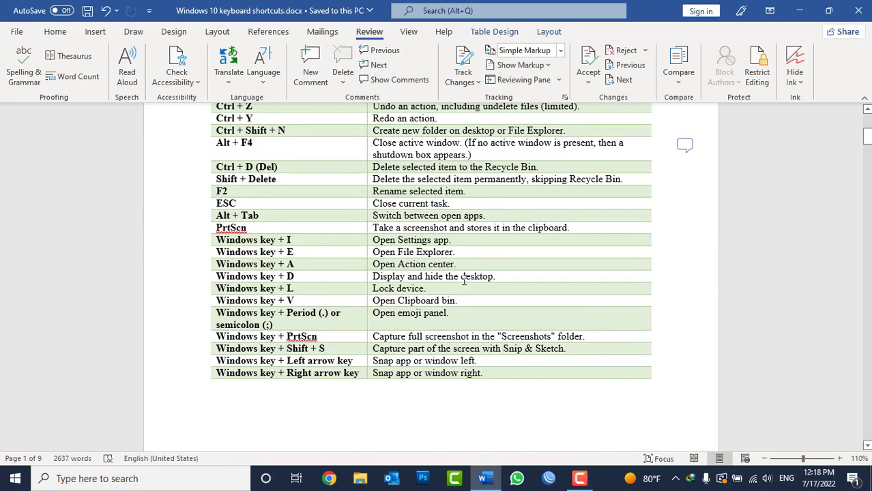
scroll(464, 280, up, 3)
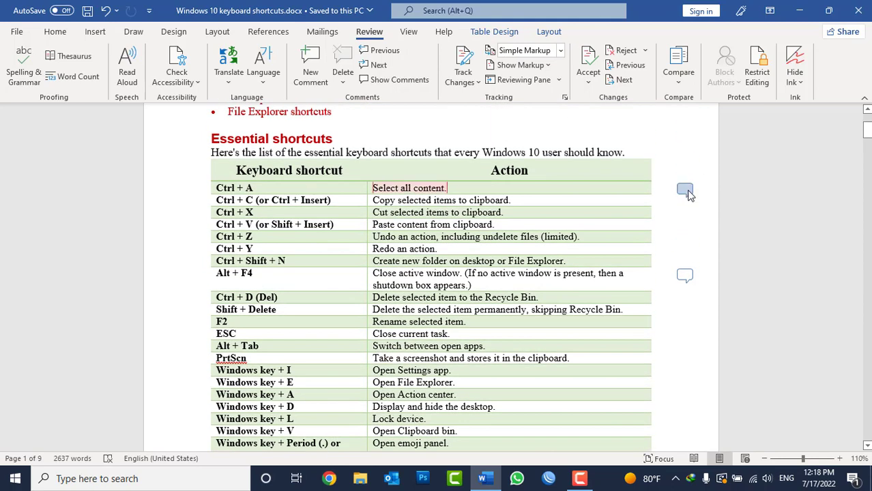
Step: Open the 'Select all content.' comment, then the Alt + F4 comment
click(686, 191)
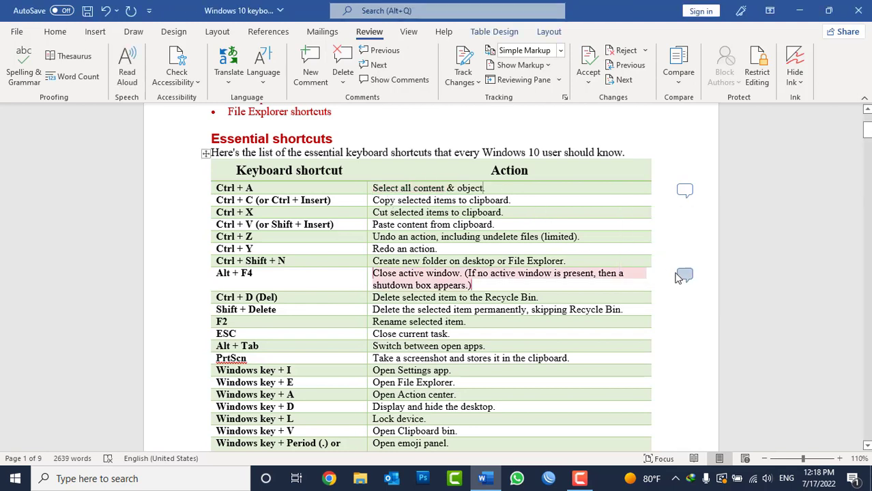
click(686, 277)
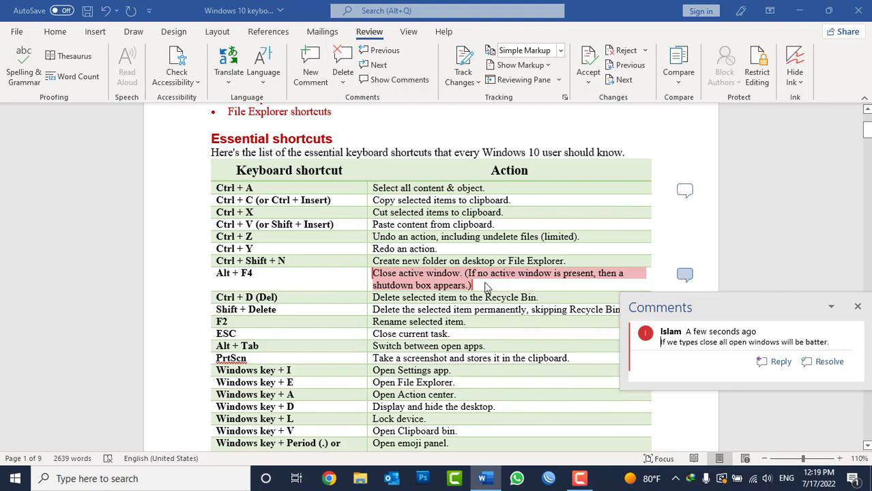
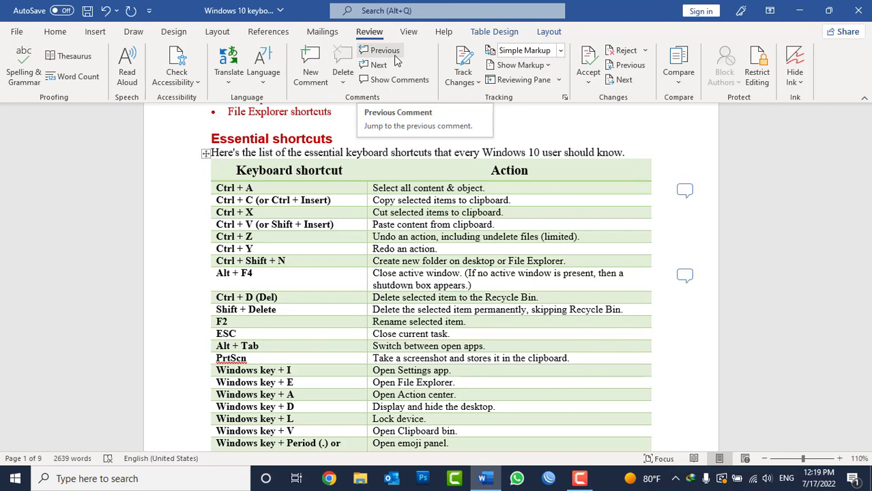
Step: Browse the comments with Previous, Next and Previous, landing on 'Please Add Contents and Objects'
click(396, 58)
click(395, 58)
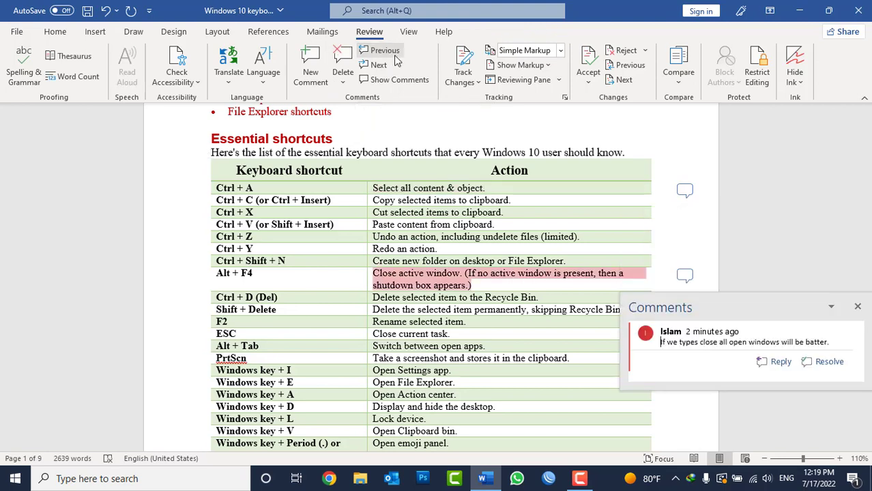
click(386, 53)
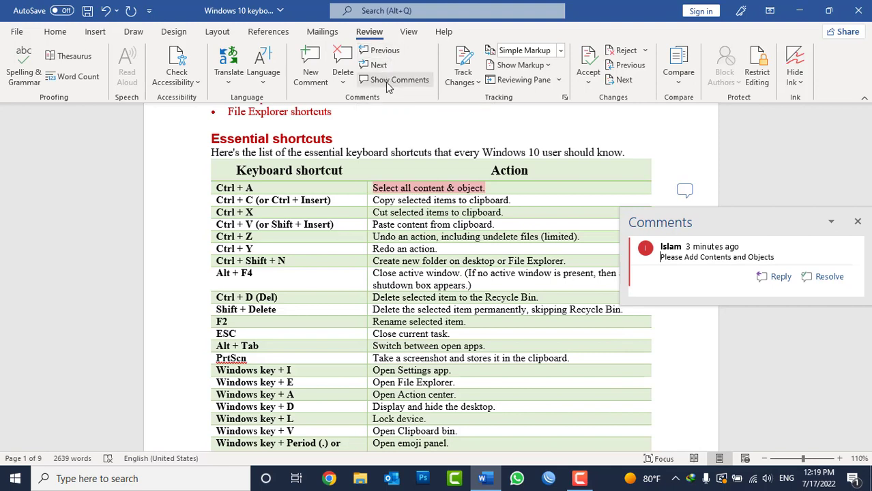
Step: Show all comments as balloons in the margin beside the shortcuts table
click(386, 80)
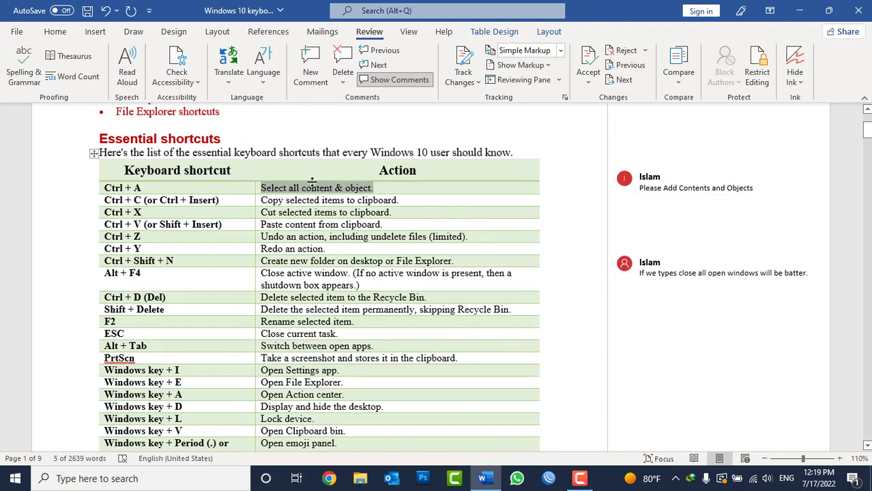
mouse_move(688, 183)
mouse_move(686, 205)
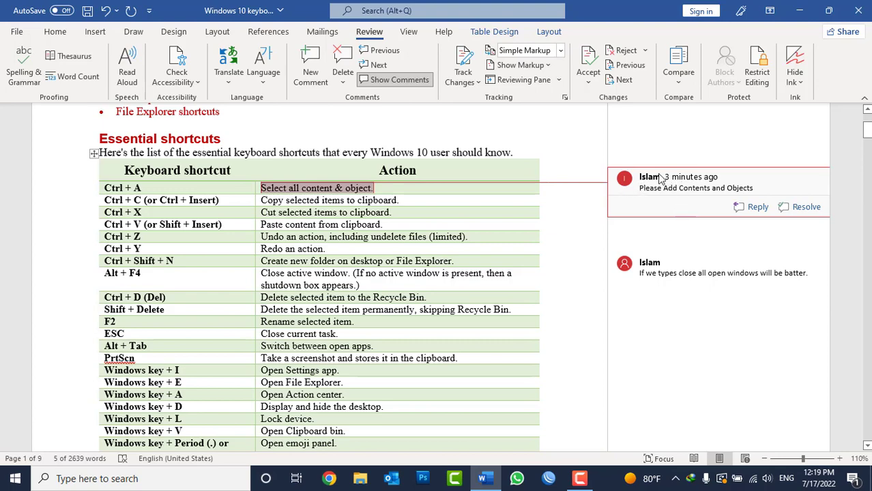
Step: In Word Options > General, replace the User name with the author's full name
click(16, 31)
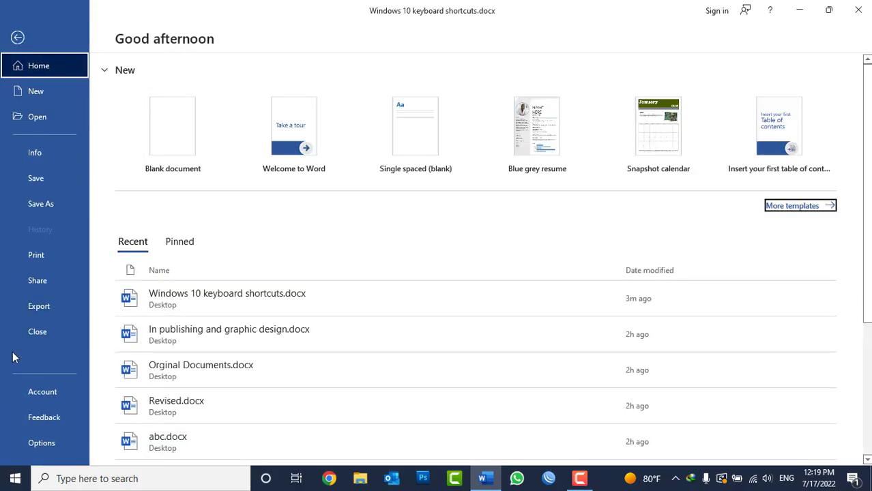
click(47, 450)
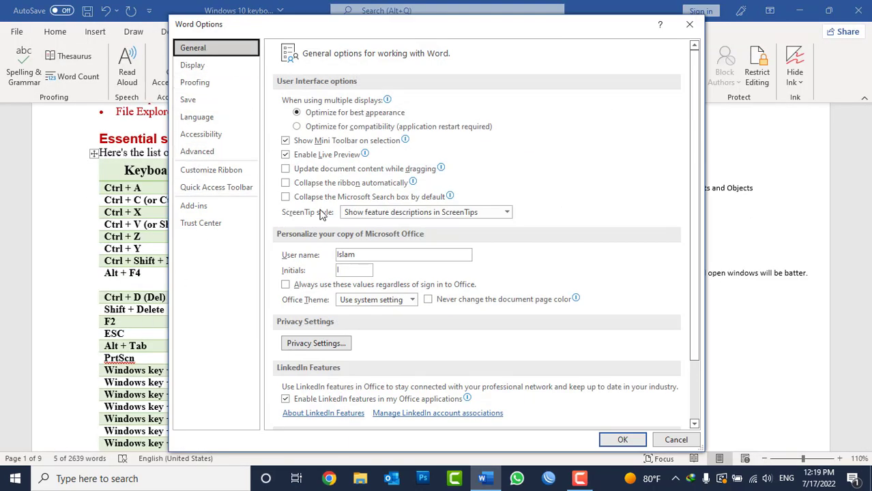
click(399, 255)
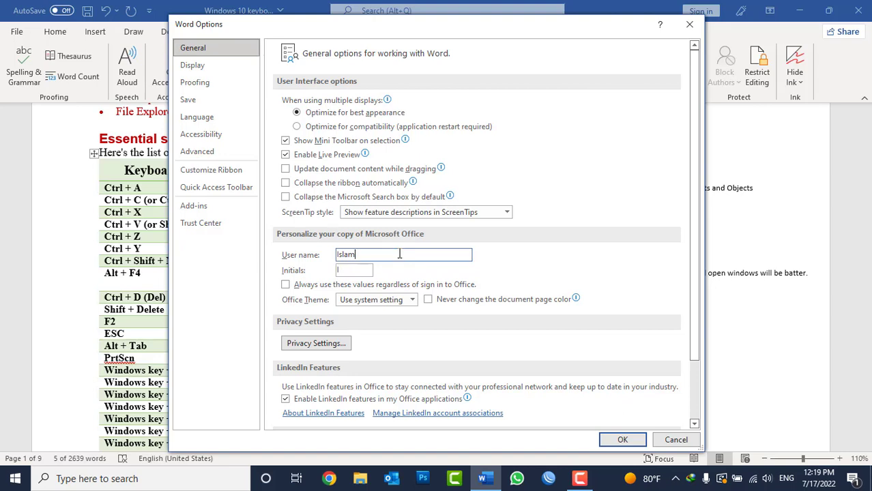
key(BackSpace)
key(BackSpace)
key(BackSpace)
key(BackSpace)
key(BackSpace)
text(Muhamn)
key(BackSpace)
text(mad Isl)
text(am Saifzad)
text(a)
Step: Apply the new user name and comment on the Ctrl + Shift + N 'Create new folder' cell
click(623, 440)
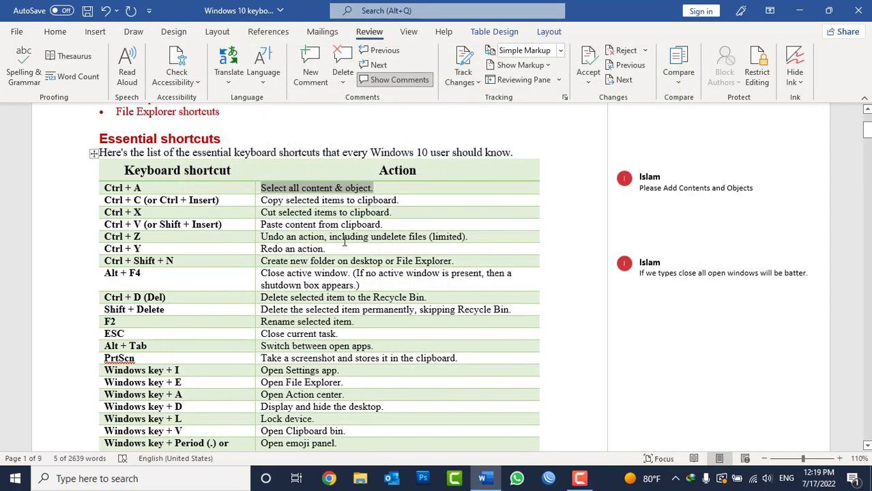
triple_click(313, 261)
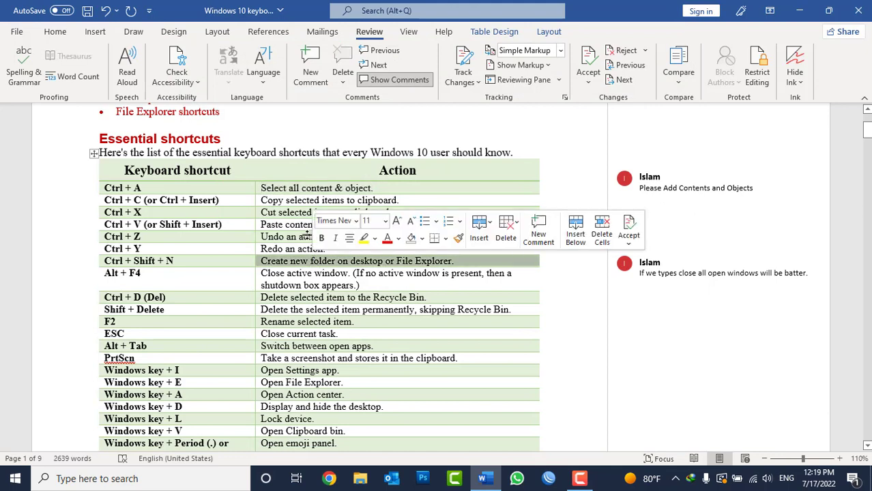
click(312, 67)
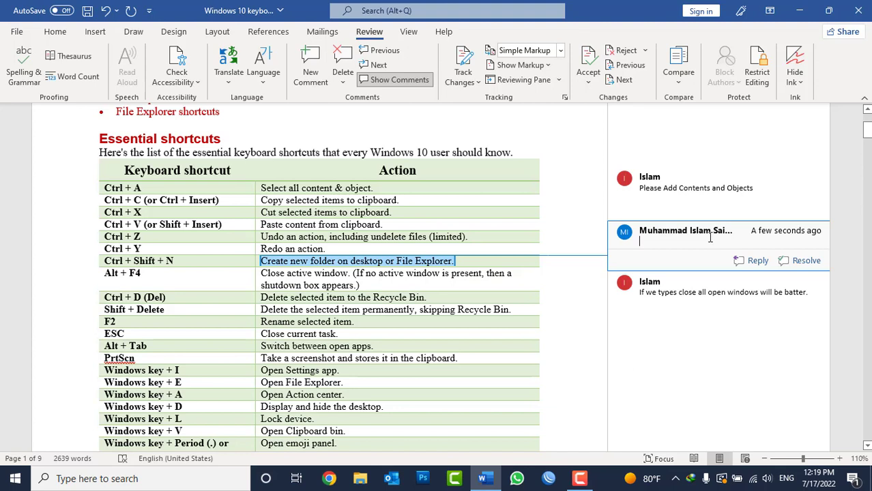
Step: Start an empty reply under the 'Please Add Contents and Objects' comment
click(389, 191)
click(697, 190)
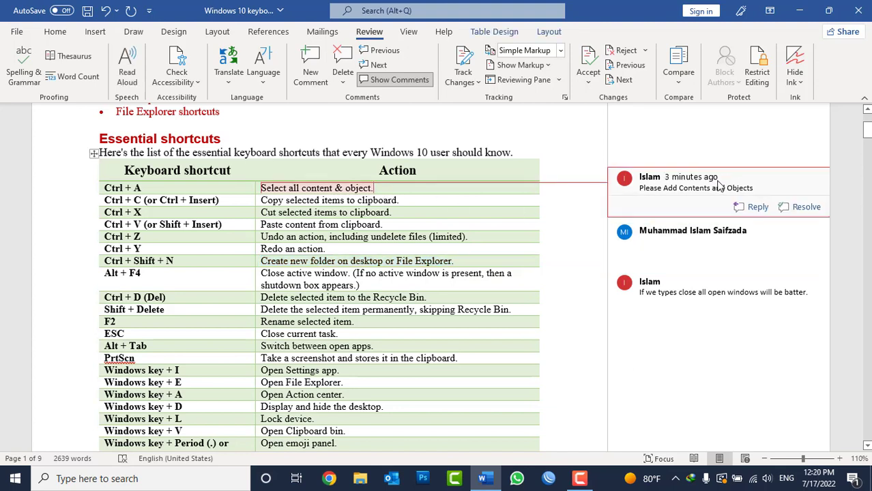
triple_click(697, 191)
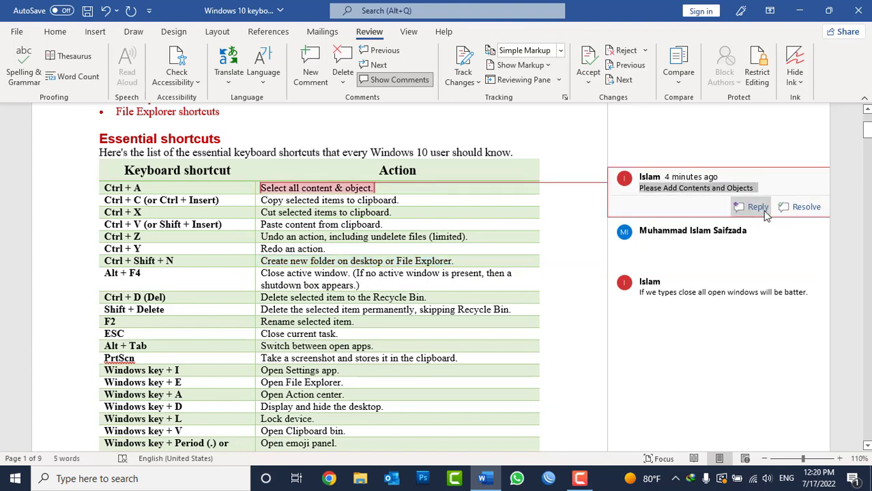
click(699, 188)
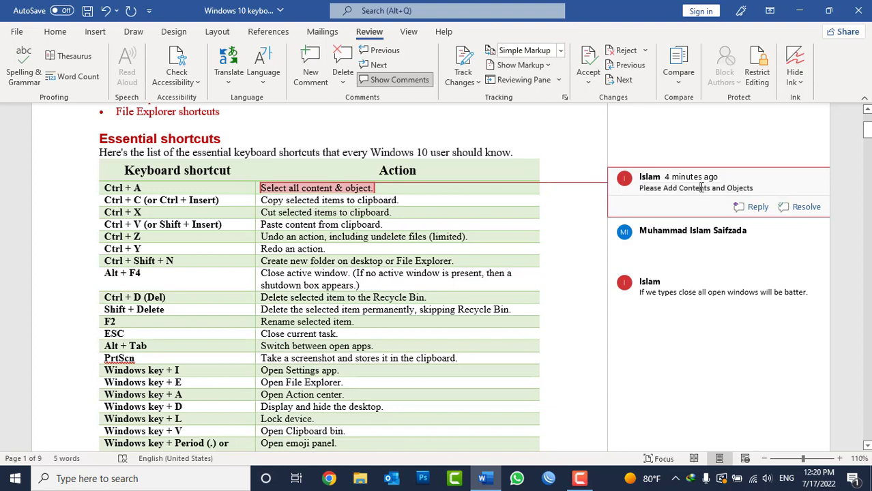
click(758, 207)
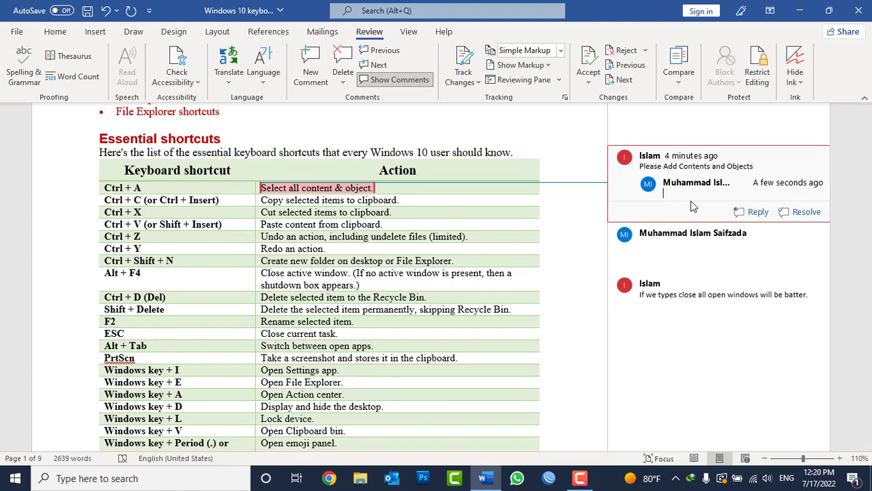
Step: Use Review > Delete > Delete All Comments in Document to clear every comment
click(344, 82)
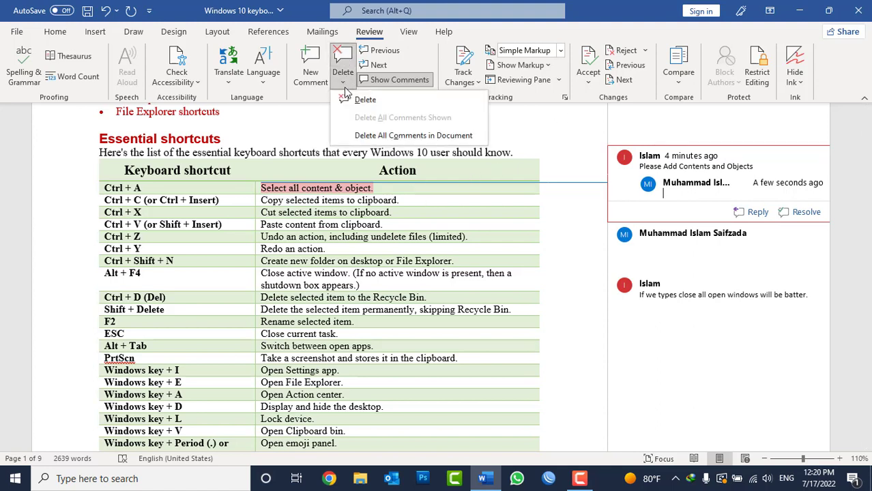
click(382, 135)
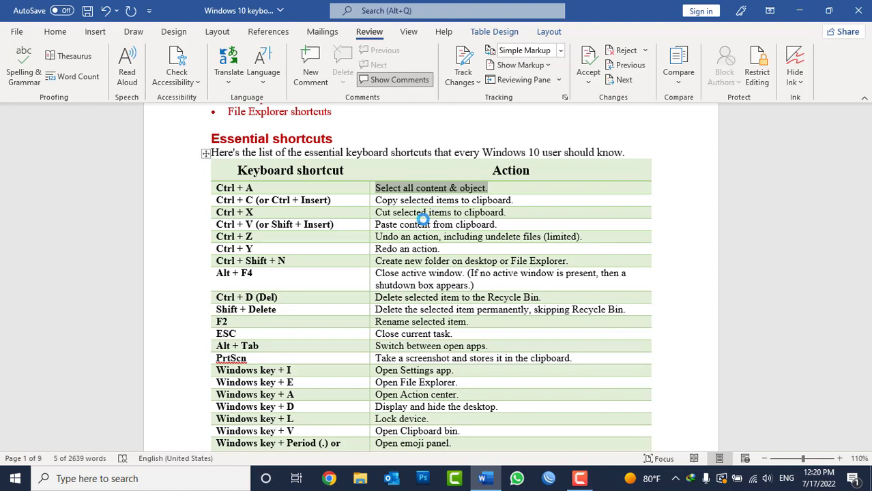
click(473, 223)
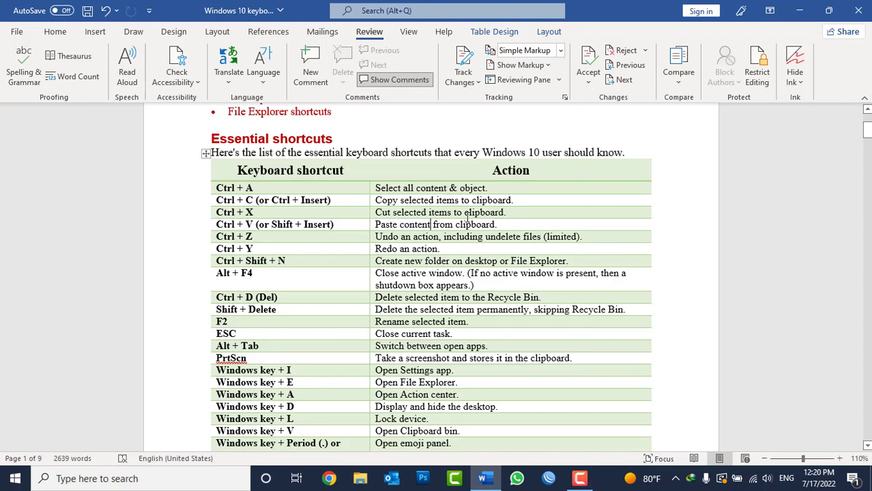
Step: Close the shortcuts document unsaved and fill a new blank document using =rand(11)
key(alt+F4)
key(Return)
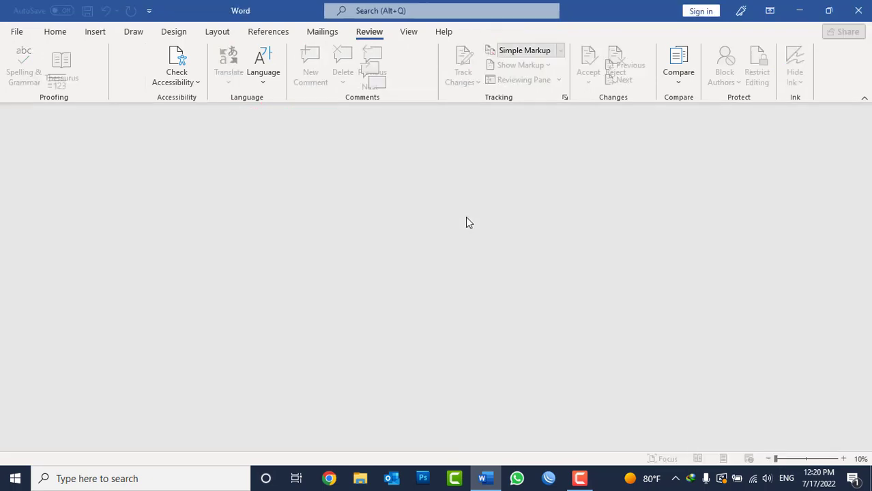
key(ctrl+n)
text(=rand)
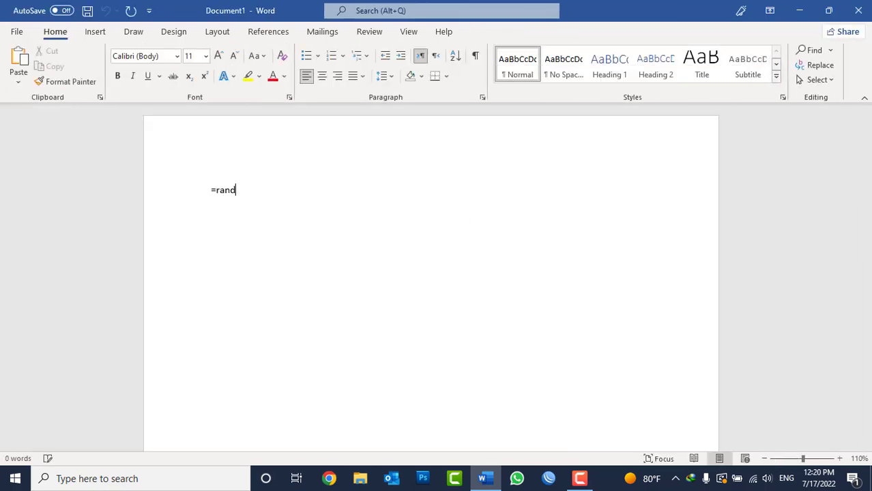
text((11))
key(Return)
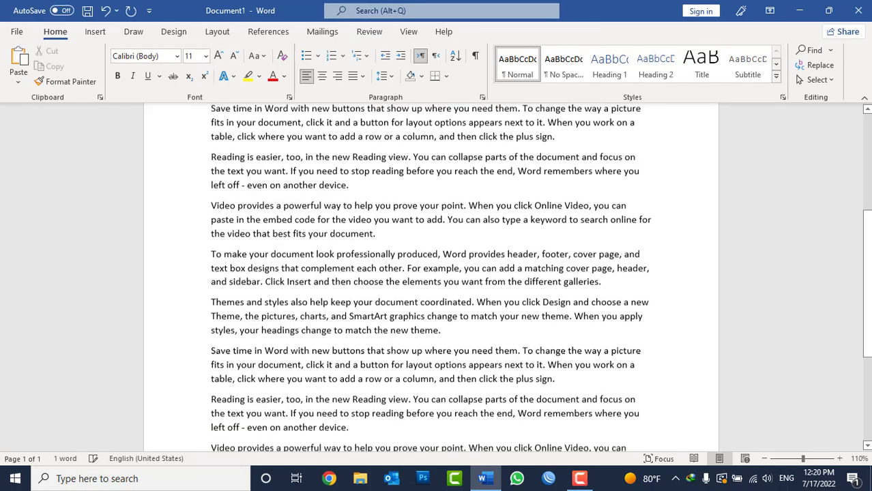
scroll(467, 217, up, 4)
scroll(467, 217, up, 4)
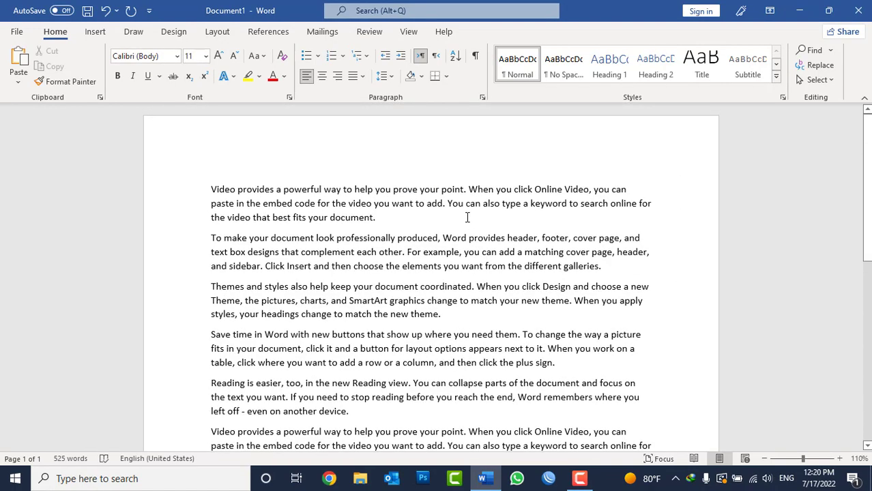
Step: Save the new document to the Desktop as 'HIK 2022 IT report'
key(F12)
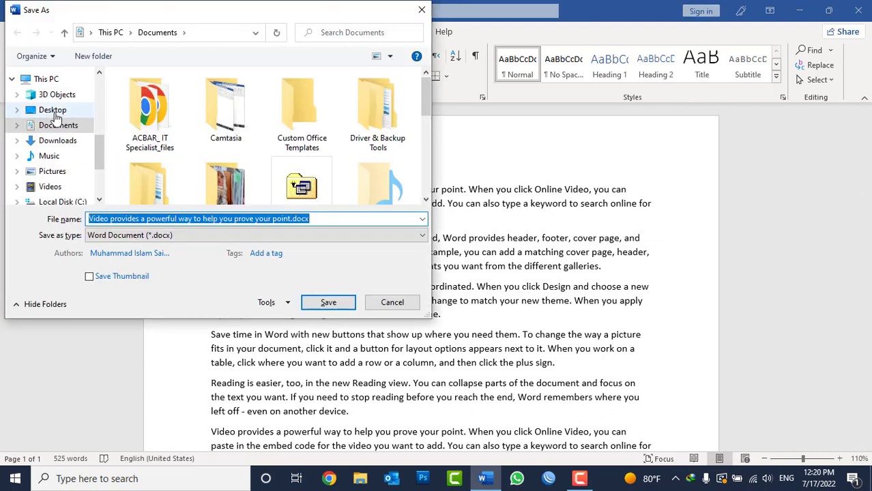
click(52, 110)
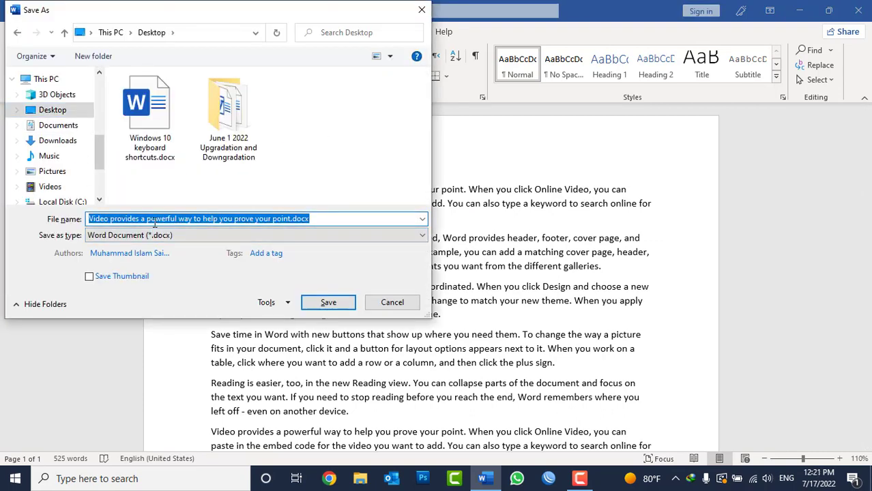
text(H)
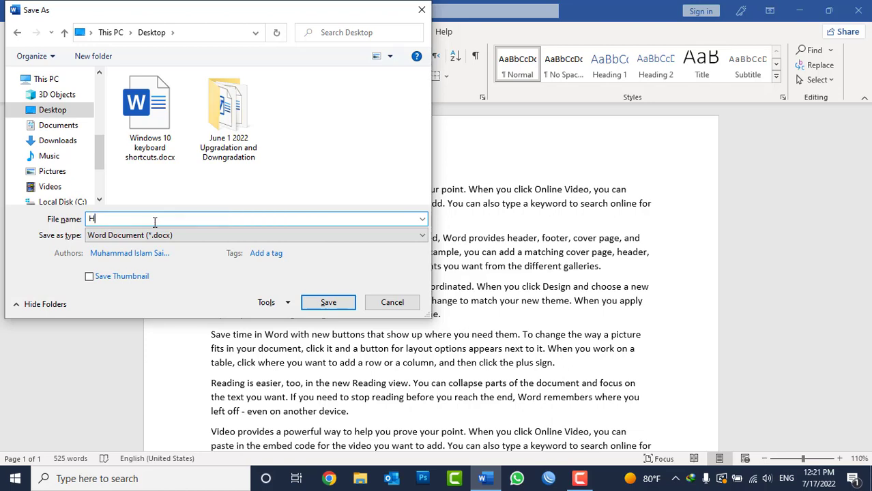
text(IK 2022 )
text(Repor)
key(BackSpace)
key(BackSpace)
key(BackSpace)
key(BackSpace)
key(BackSpace)
text(IT r)
text(eport)
key(Return)
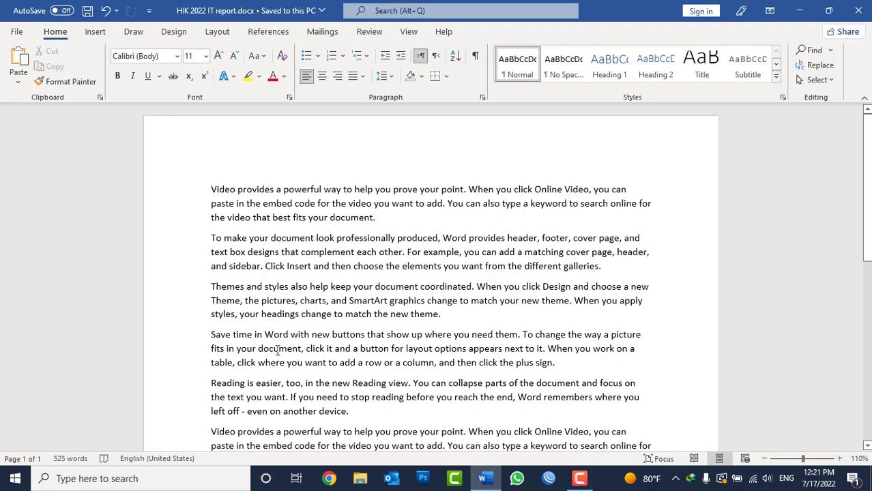
Step: Turn on Track Changes from the Review tab's Track Changes dropdown
scroll(277, 349, down, 3)
scroll(277, 349, up, 2)
scroll(278, 350, up, 1)
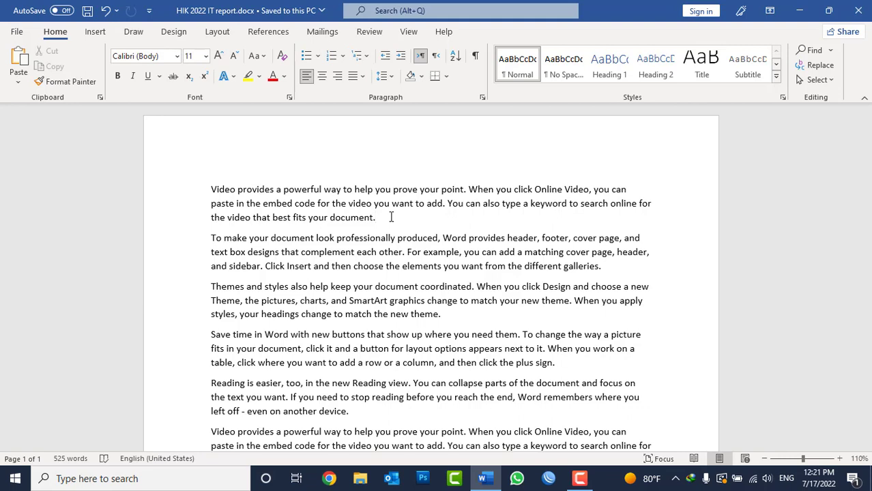
click(368, 32)
click(463, 81)
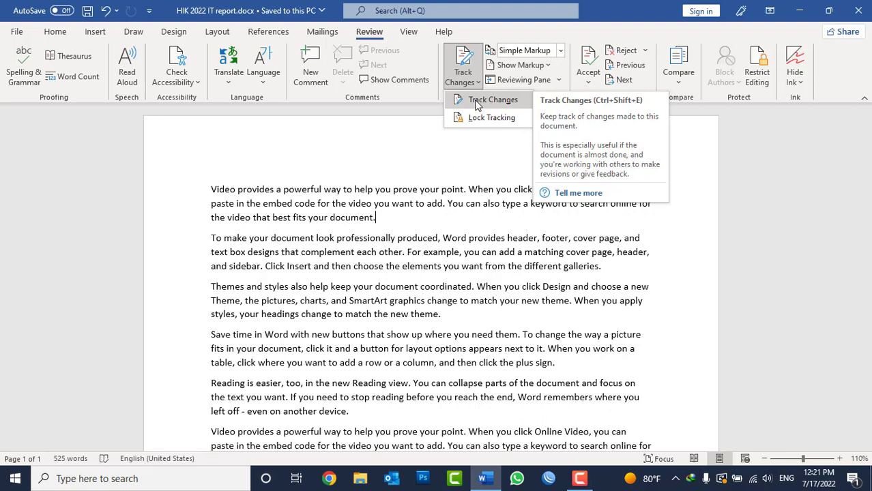
click(475, 101)
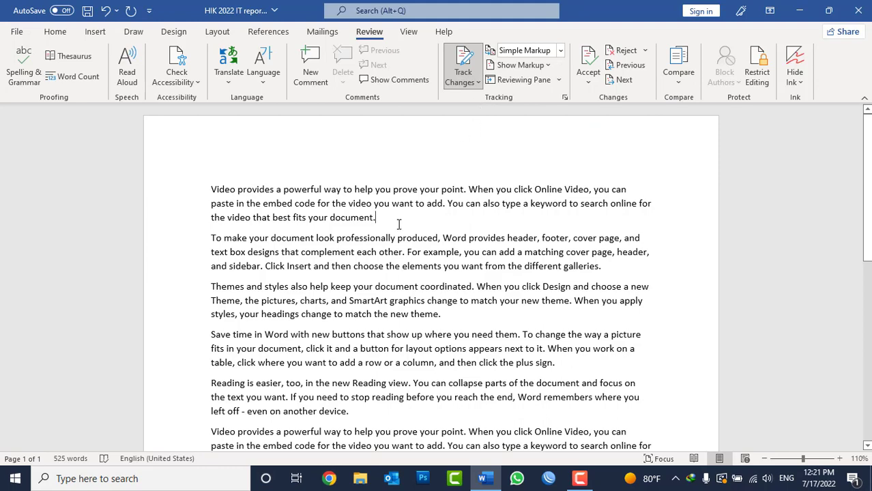
Step: Add a new last line reading 'Welcome to afghanistan.' as a tracked insertion
scroll(402, 232, down, 4)
scroll(396, 287, down, 1)
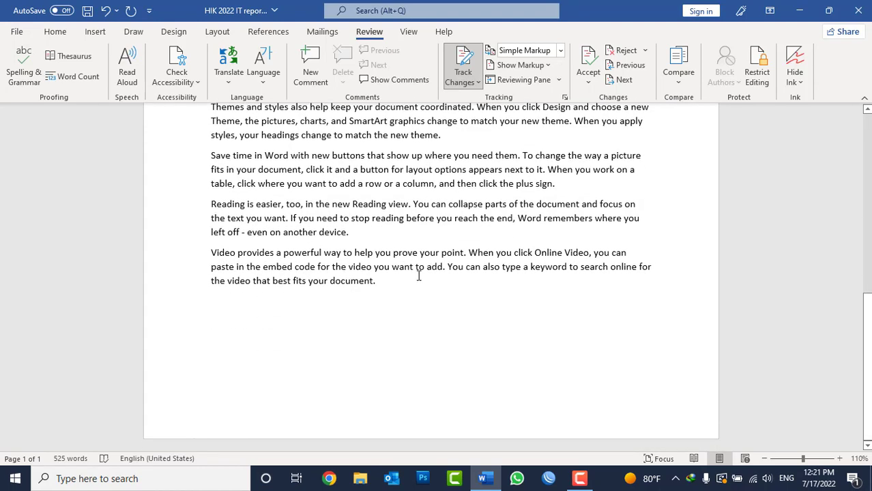
key(Return)
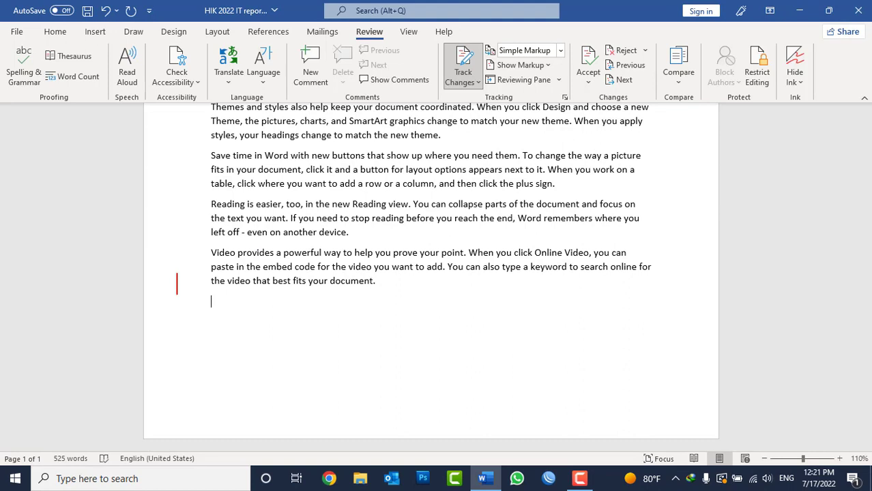
text(Welcome)
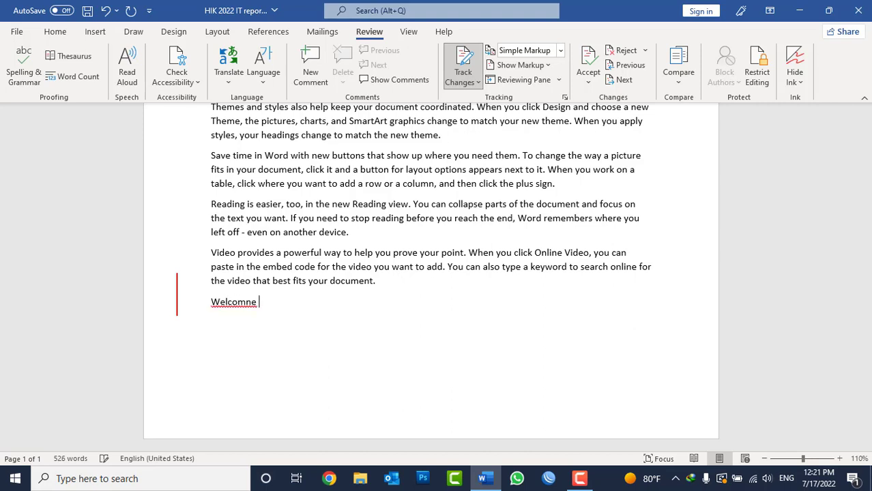
key(BackSpace)
key(BackSpace)
text(me to afg)
text(hanistan.)
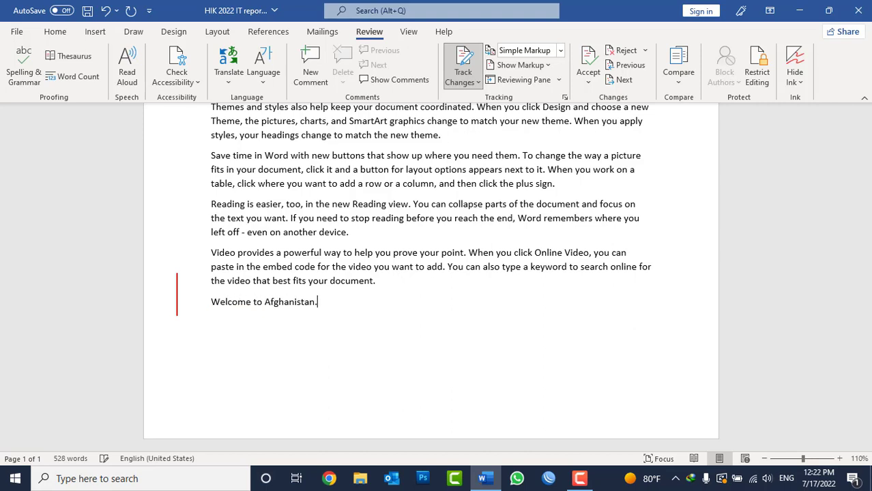
Step: Make the 'Reading is easier' paragraph bold
scroll(348, 260, up, 1)
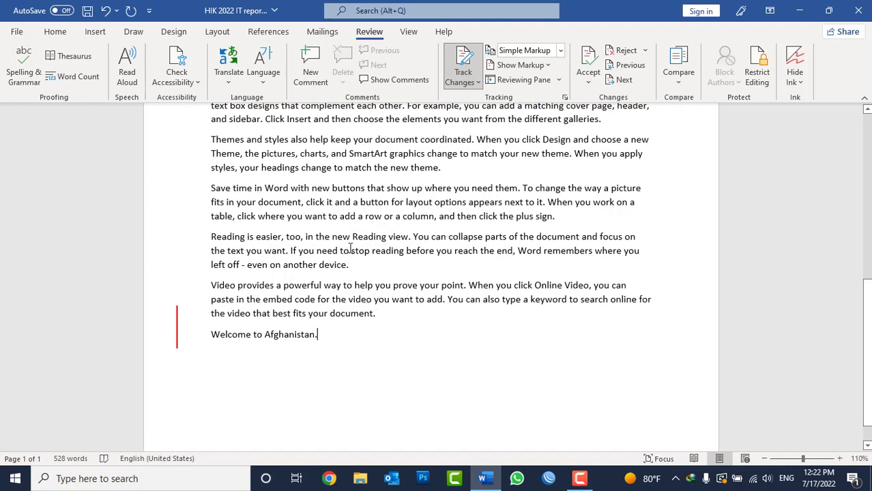
drag(350, 265, 213, 242)
key(ctrl+b)
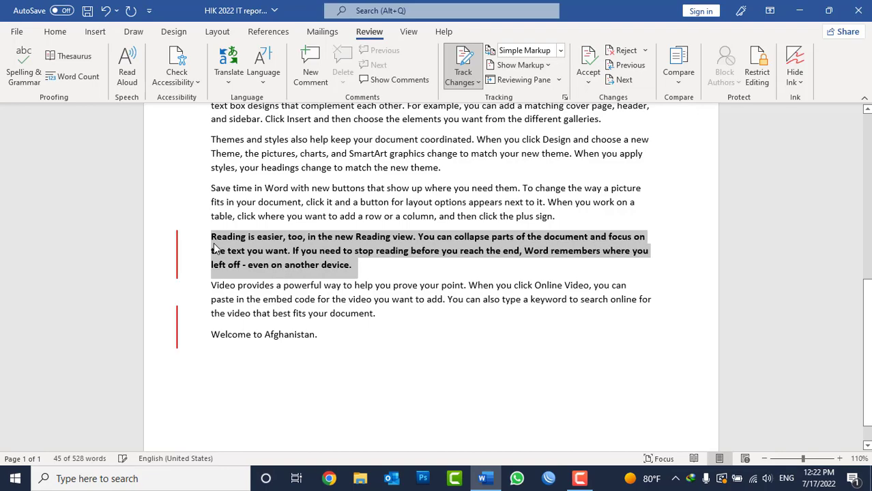
Step: Delete the first 'Video provides' paragraph
scroll(421, 195, up, 6)
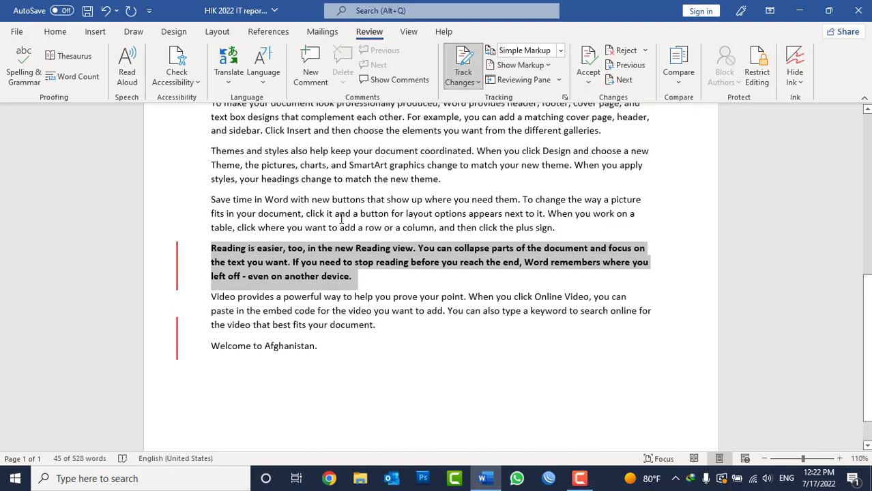
scroll(421, 195, up, 3)
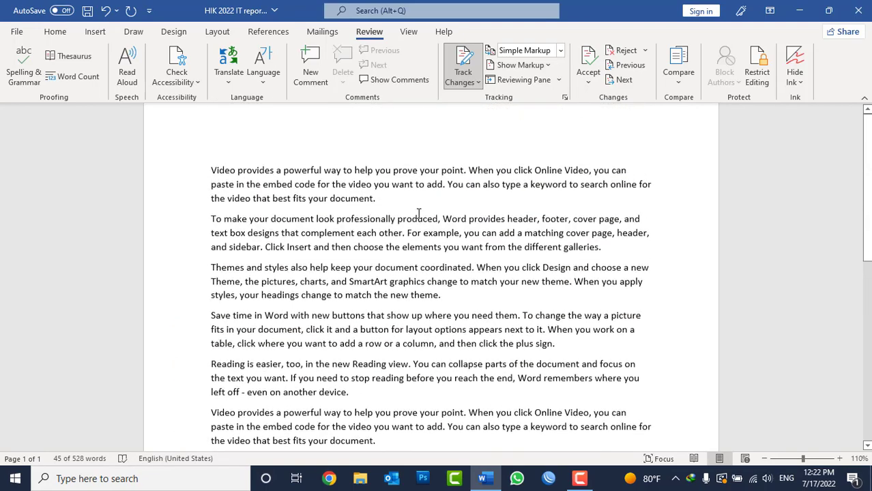
drag(385, 222, 155, 189)
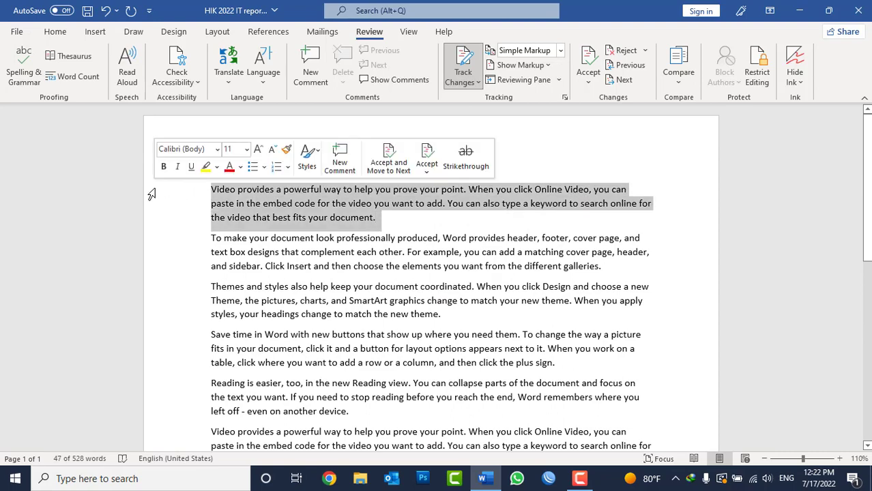
key(Delete)
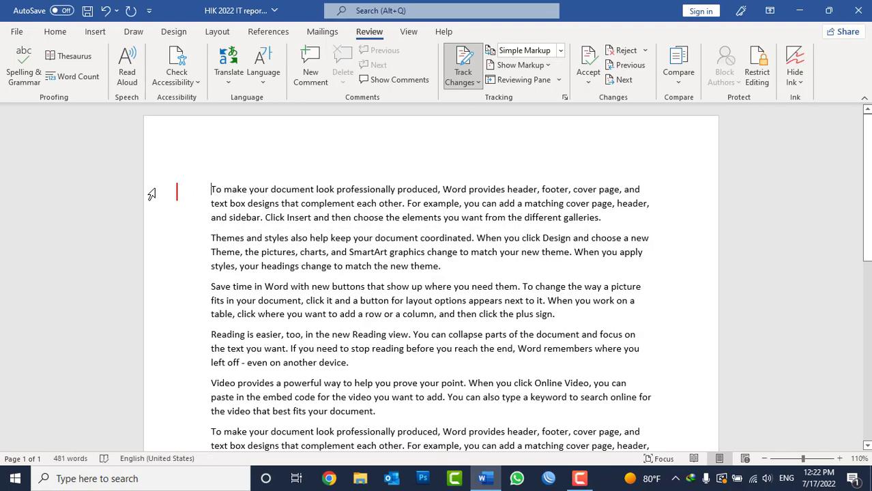
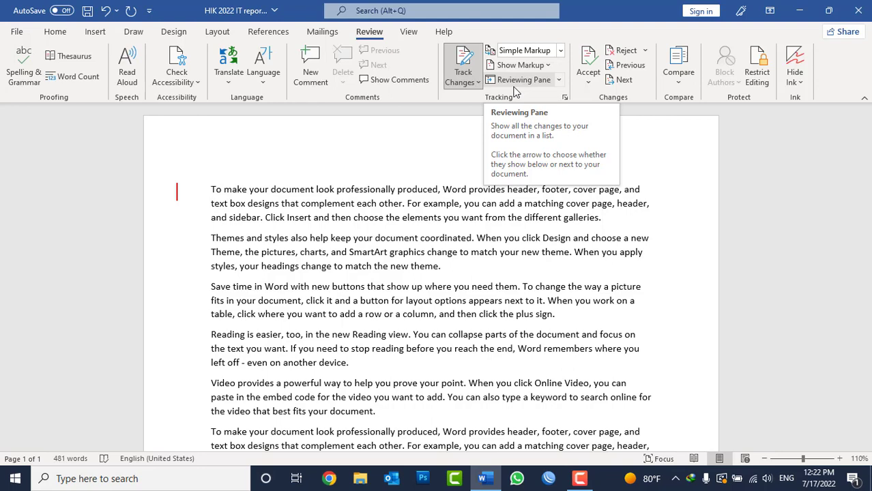
Step: Open the Reviewing Pane to list the document's three tracked revisions
click(515, 87)
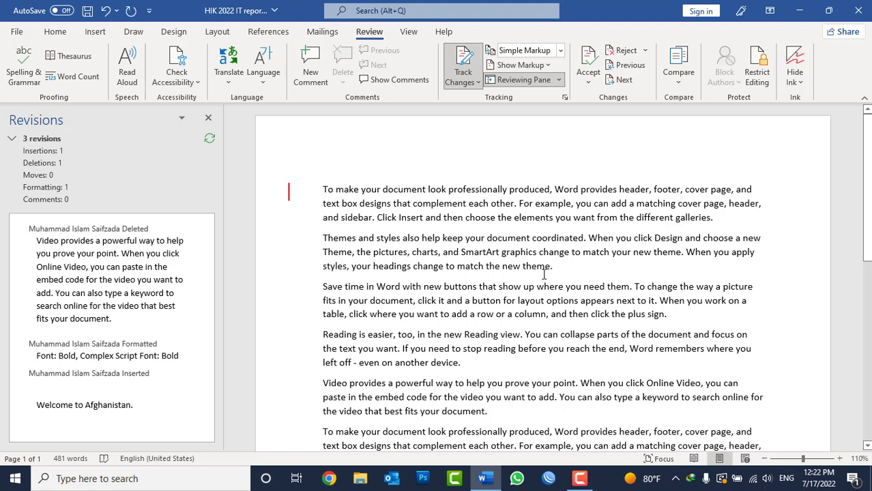
Step: Jump between the deleted Video paragraph, the inserted 'Welcome to Afghanistan' line and the bold-formatting revision
triple_click(134, 266)
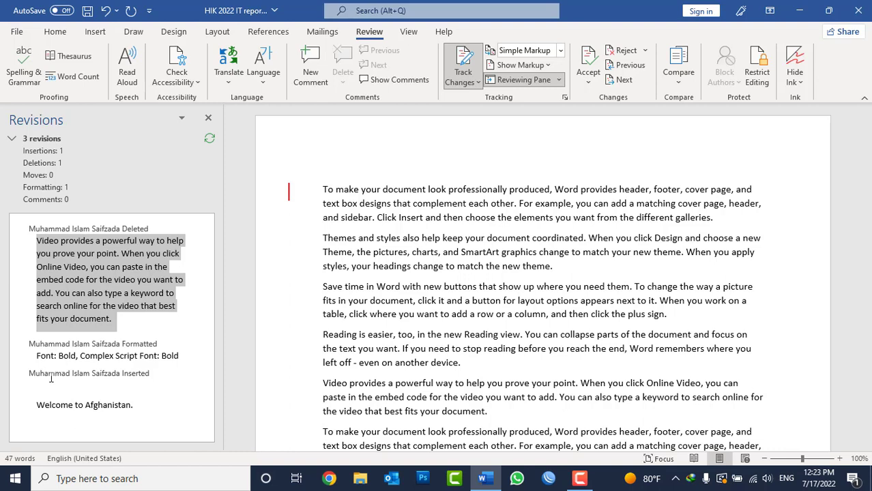
click(91, 415)
double_click(107, 406)
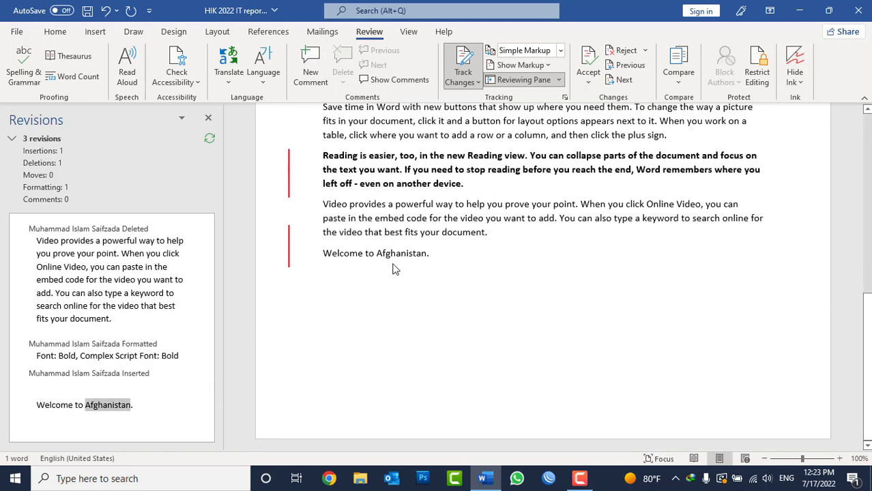
triple_click(147, 356)
double_click(113, 266)
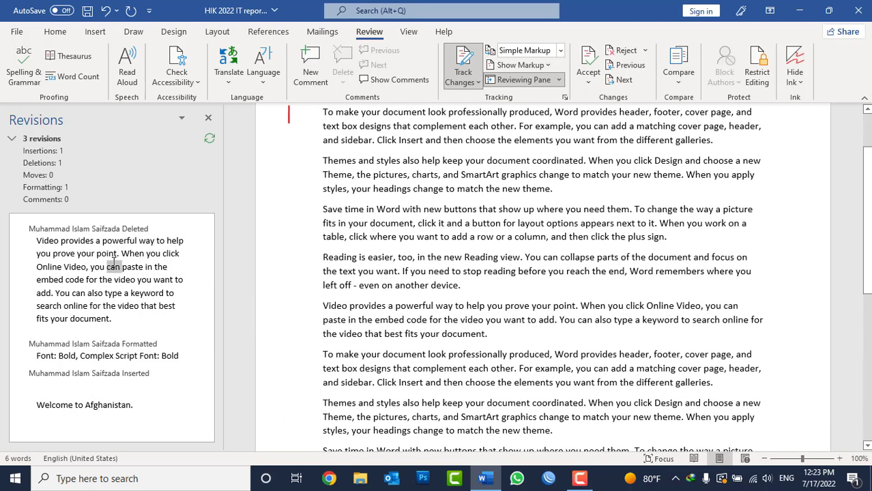
triple_click(114, 259)
click(115, 280)
scroll(481, 220, up, 2)
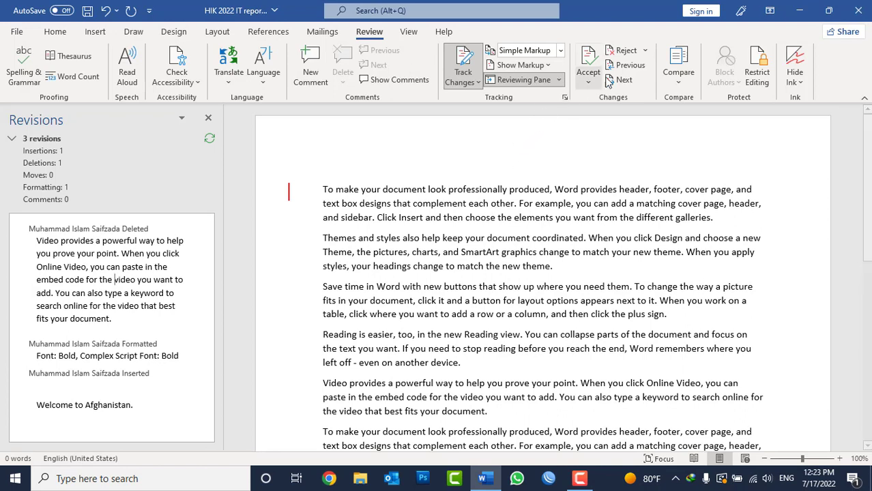
Step: Look over the Reject and Accept options without applying either, then open Show Markup
click(645, 52)
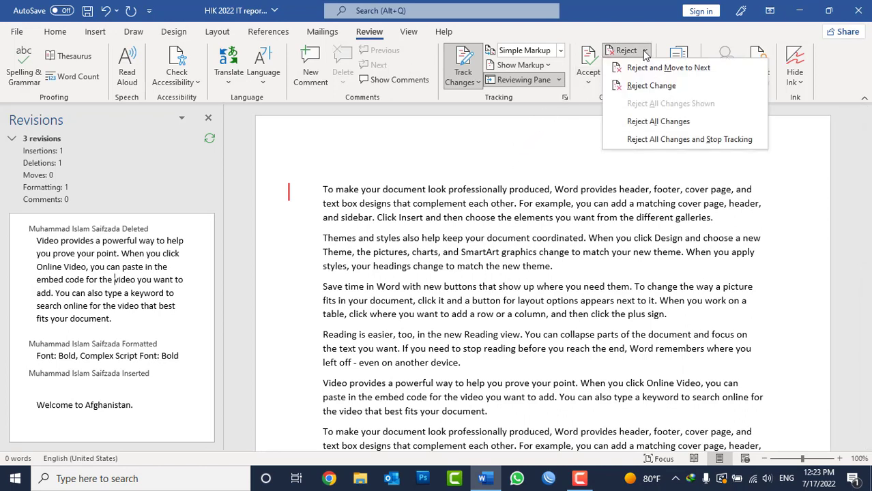
click(645, 52)
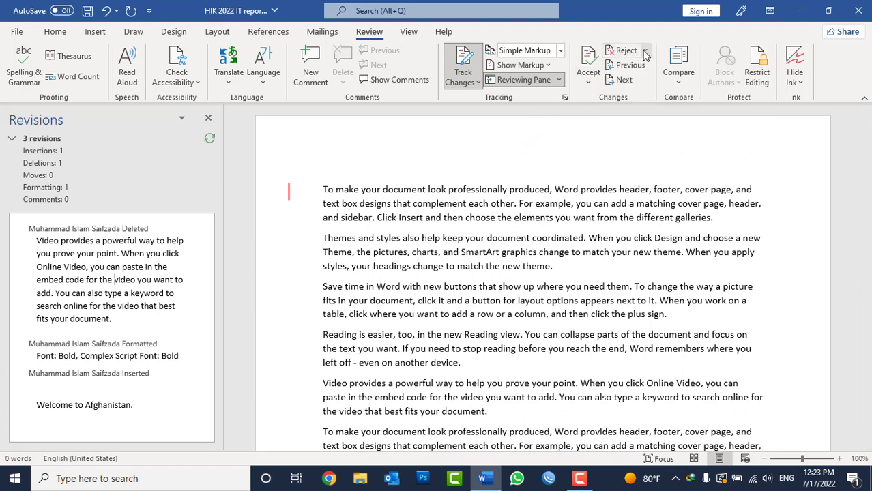
click(589, 82)
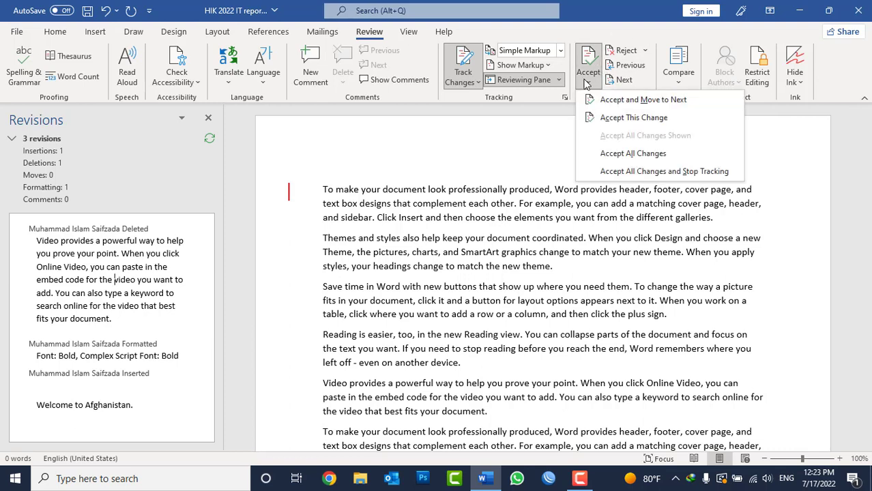
click(539, 66)
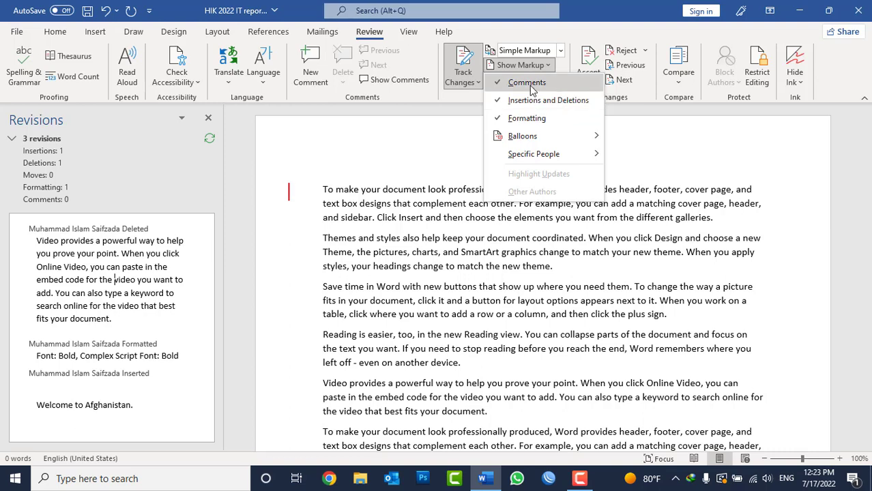
Step: Hide Comments, Formatting, and Insertions and Deletions from the markup display
click(530, 85)
click(549, 65)
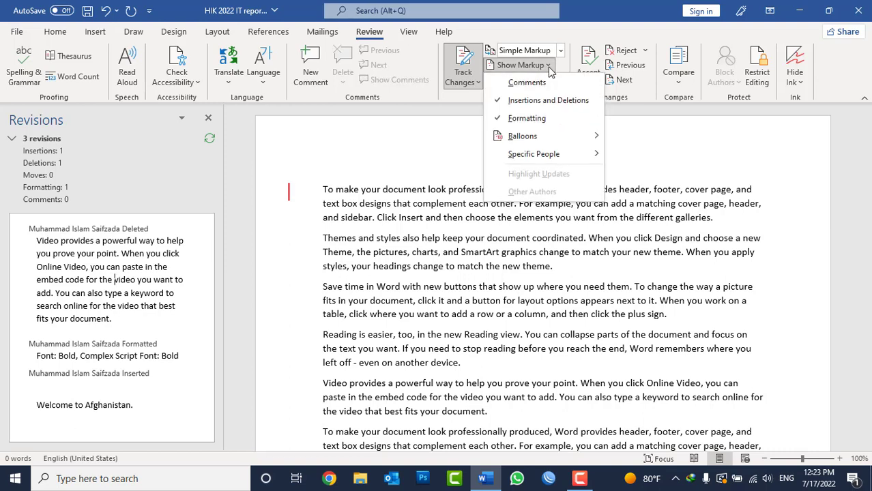
click(526, 120)
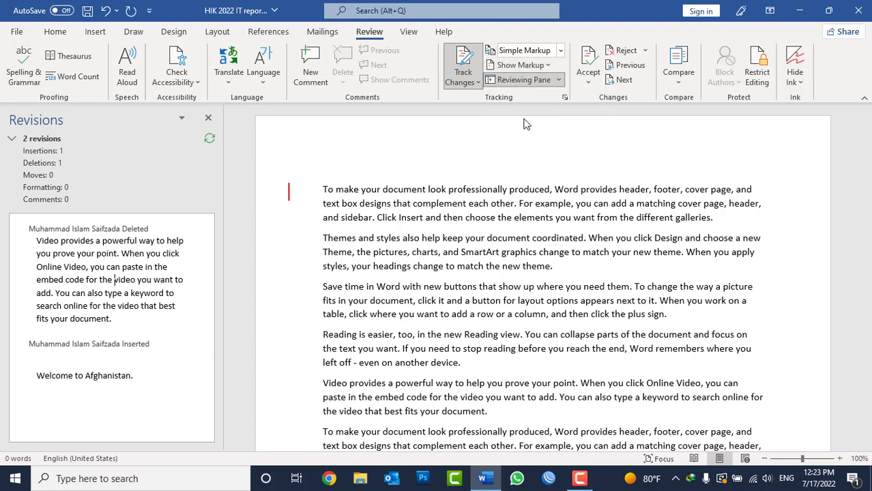
click(403, 287)
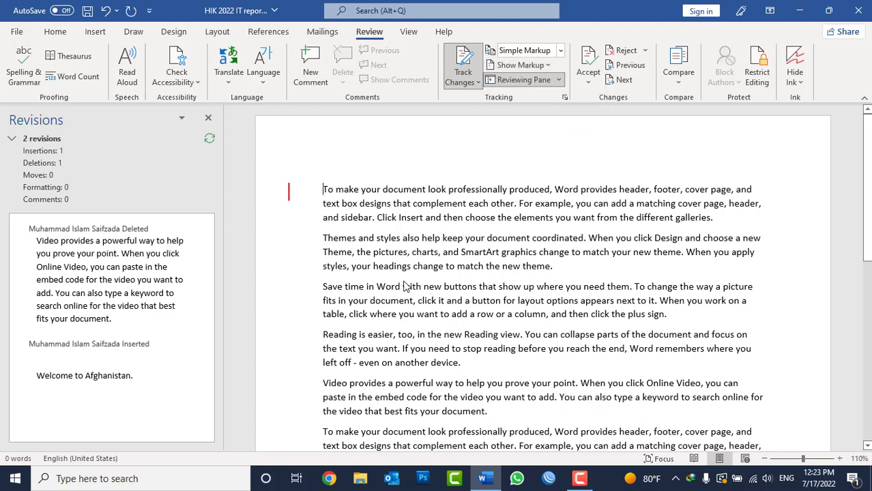
click(544, 67)
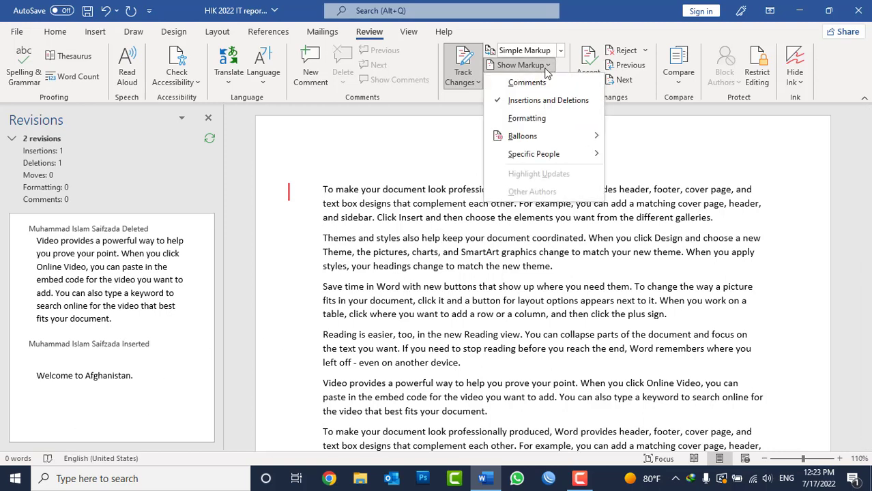
click(527, 104)
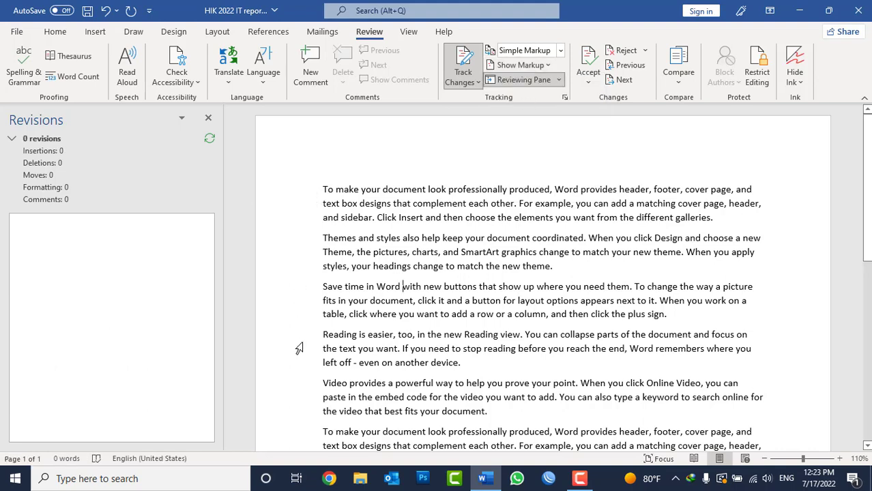
scroll(299, 348, down, 3)
scroll(299, 348, up, 3)
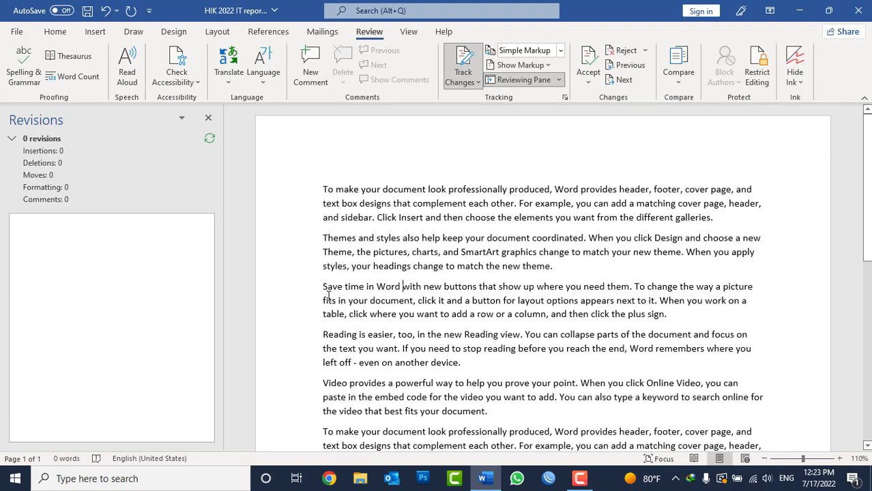
Step: Turn Insertions and Deletions and Formatting markup back on
click(541, 65)
click(542, 65)
click(542, 64)
click(539, 97)
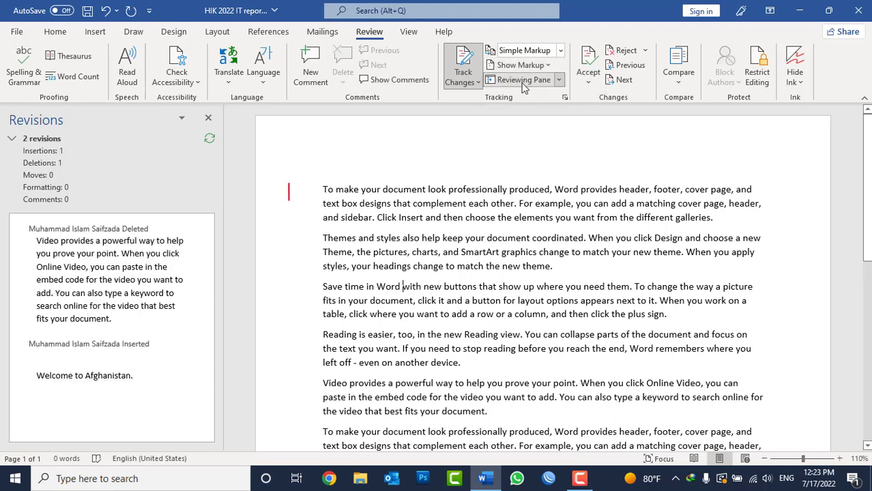
click(520, 64)
click(513, 119)
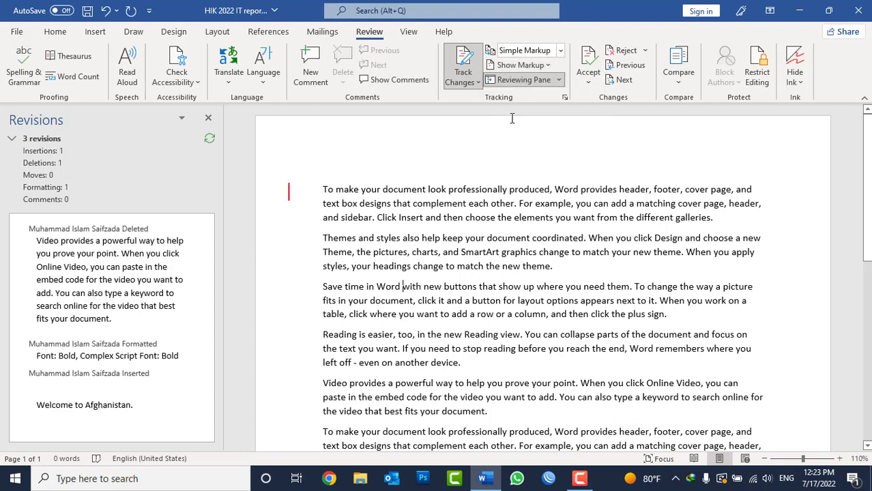
Step: Switch the review display to All Markup and check the bold 'Reading is easier' paragraph
click(560, 52)
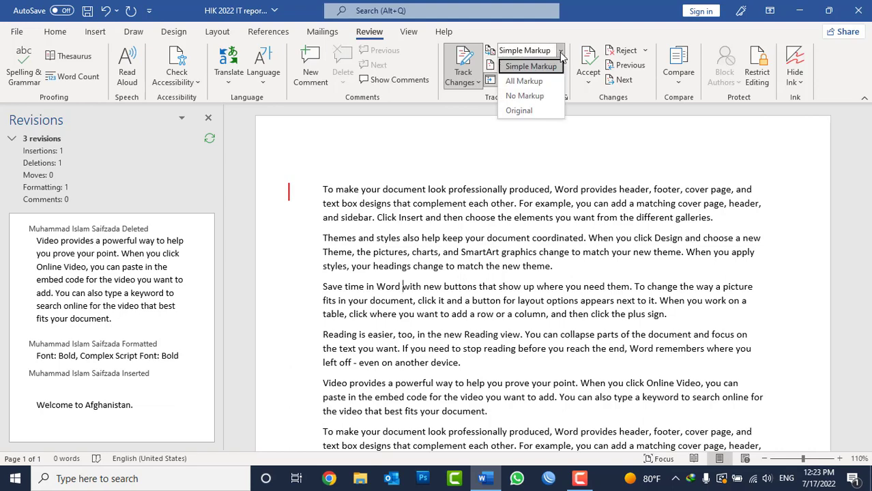
click(524, 81)
scroll(461, 260, down, 2)
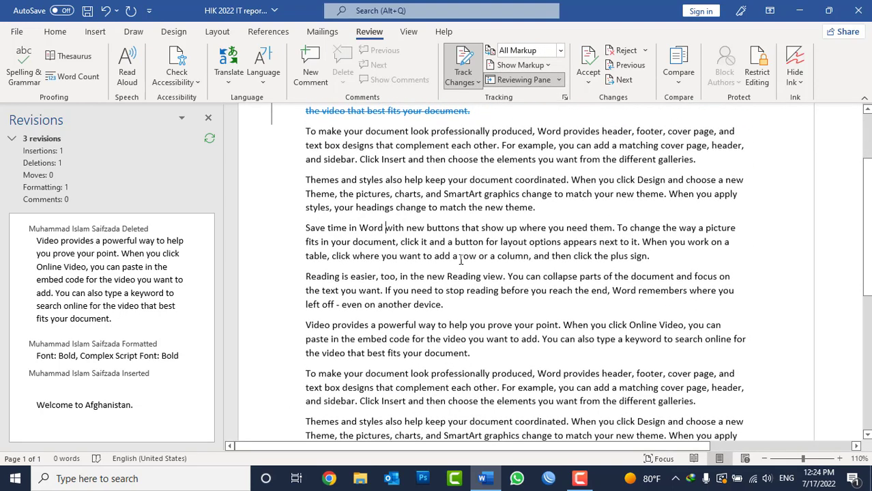
scroll(462, 259, down, 3)
scroll(462, 260, down, 4)
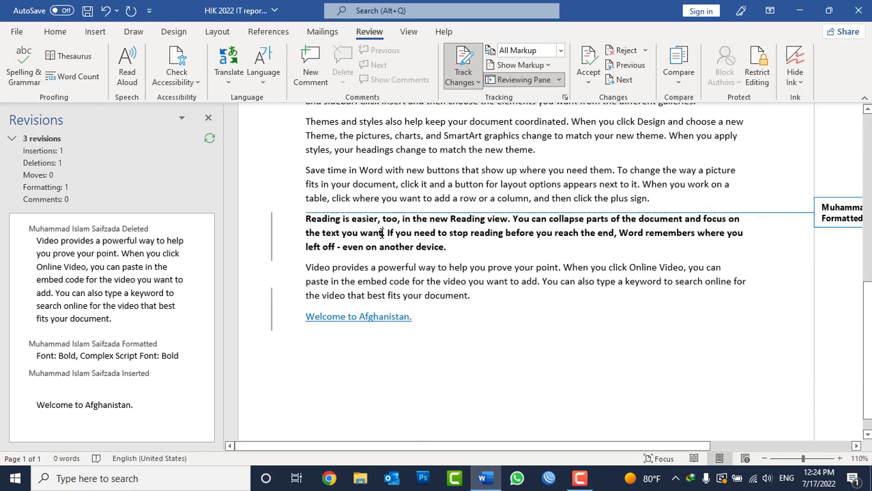
triple_click(381, 233)
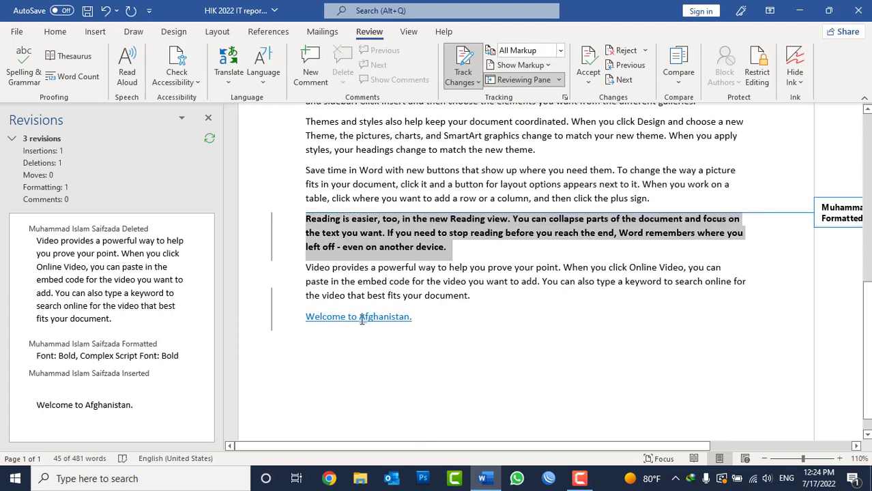
scroll(409, 273, up, 3)
scroll(439, 204, up, 3)
scroll(439, 204, up, 1)
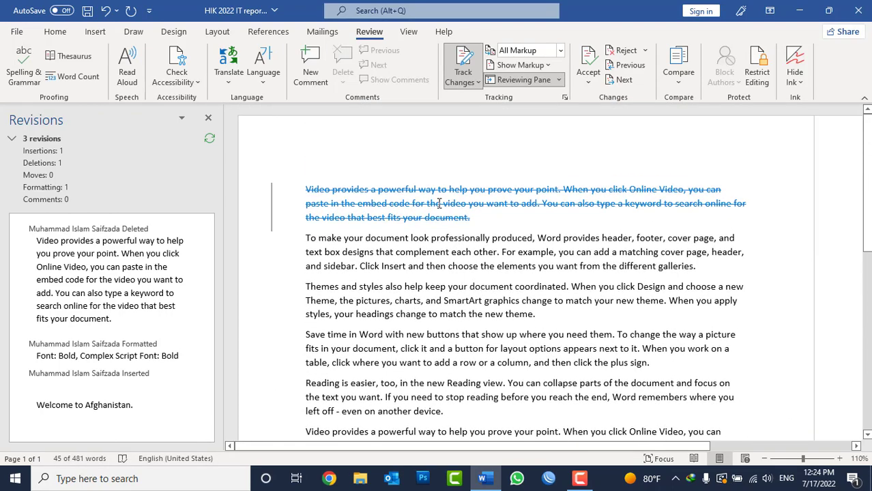
Step: Switch the review display to No Markup and scroll through the document
click(559, 54)
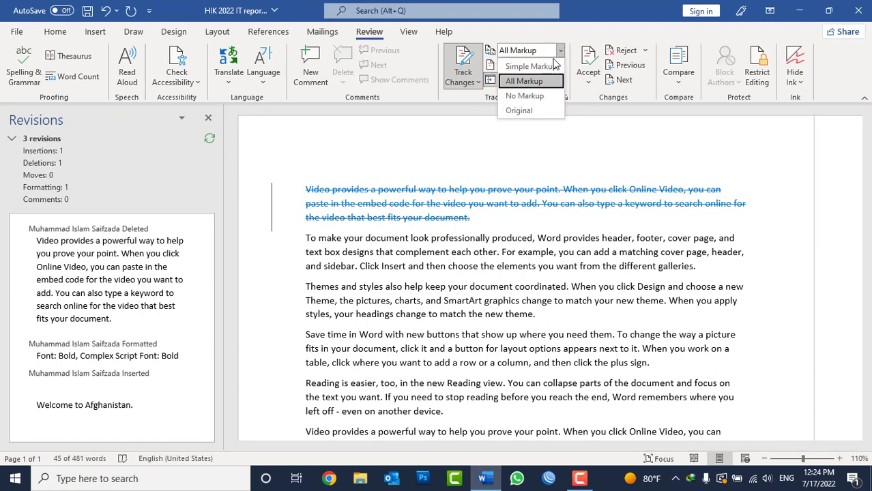
click(524, 96)
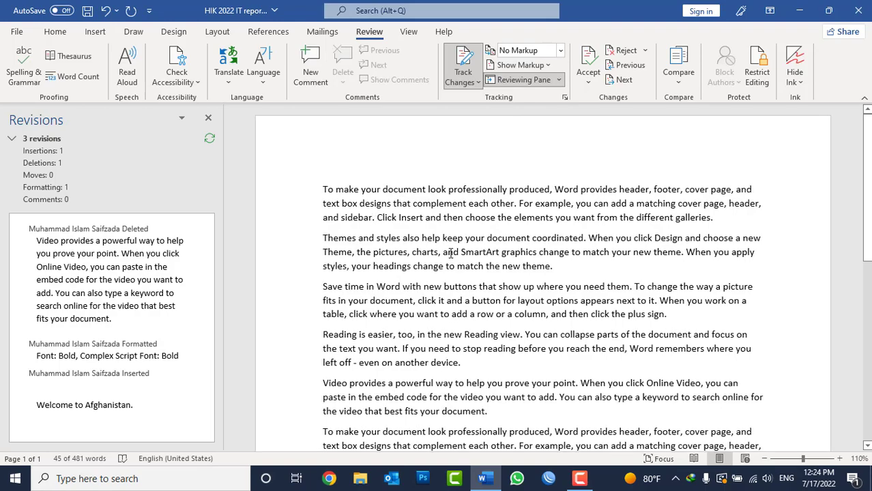
scroll(450, 252, down, 5)
scroll(452, 255, up, 5)
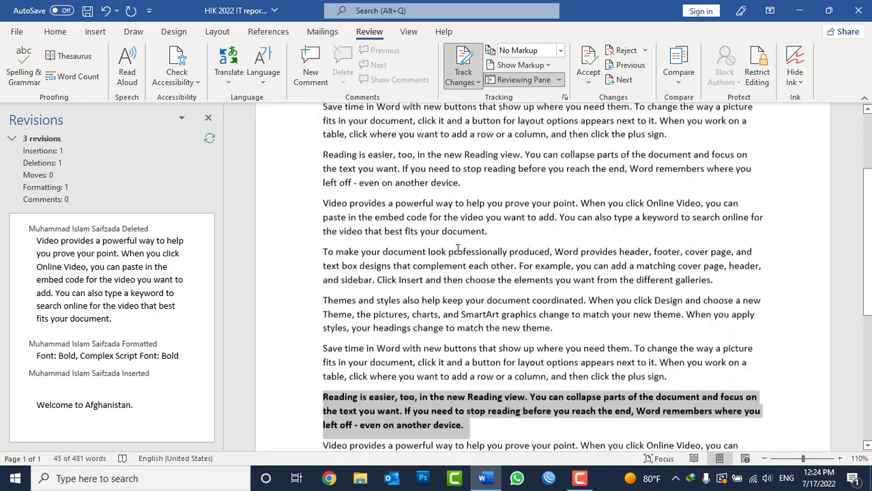
Step: Switch the review display to Original to see the unedited text
click(560, 52)
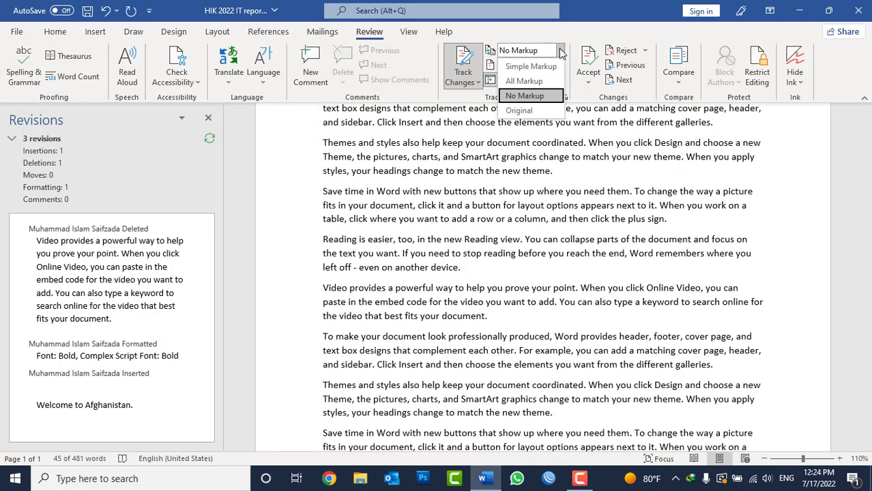
click(527, 111)
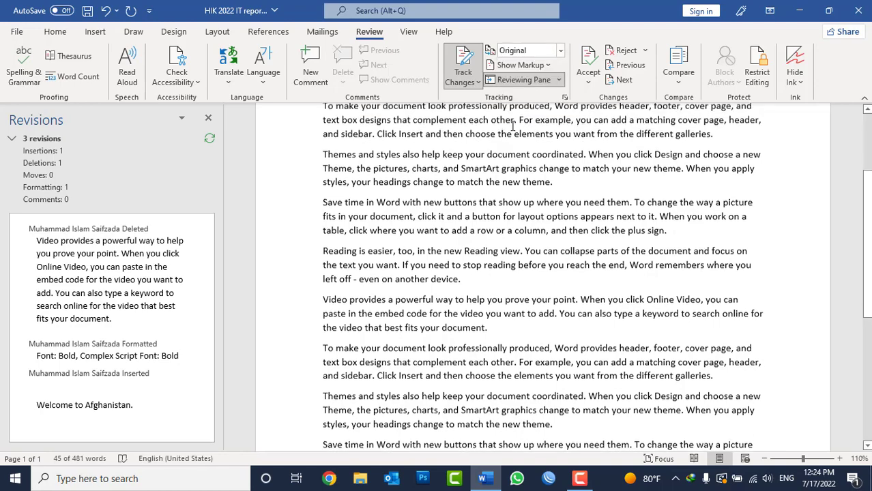
scroll(447, 256, down, 5)
scroll(448, 255, down, 5)
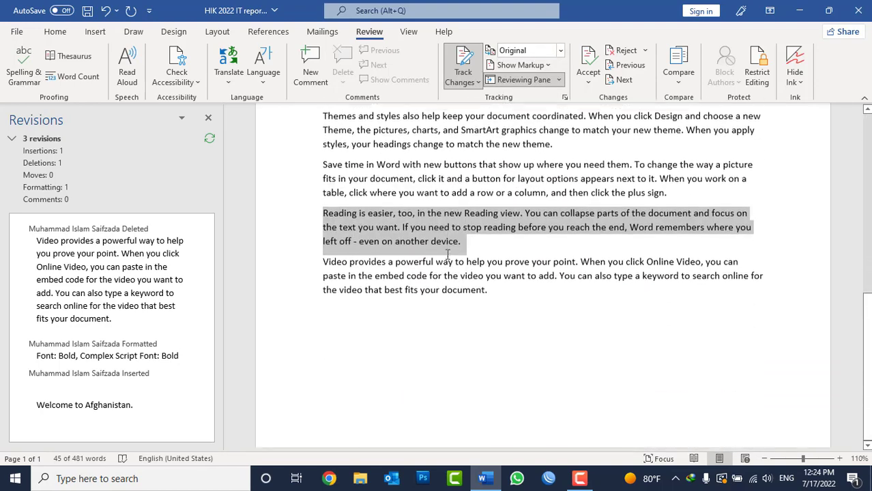
click(480, 283)
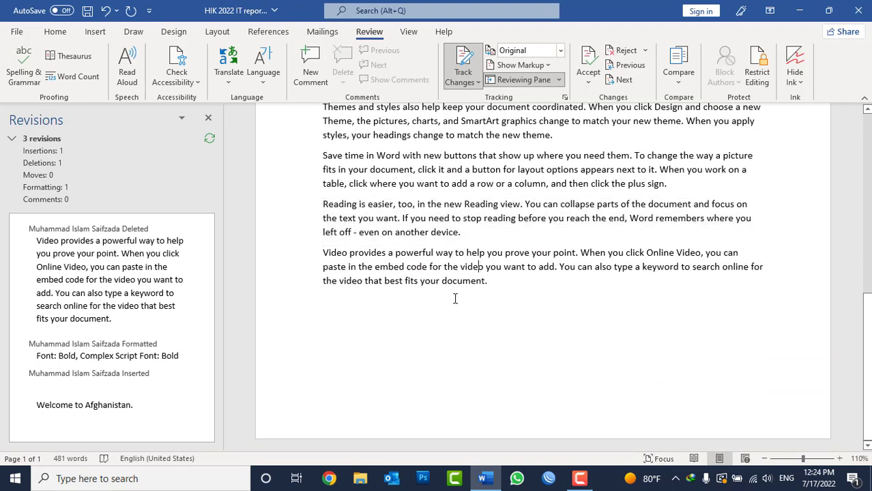
scroll(455, 299, up, 3)
scroll(455, 299, up, 2)
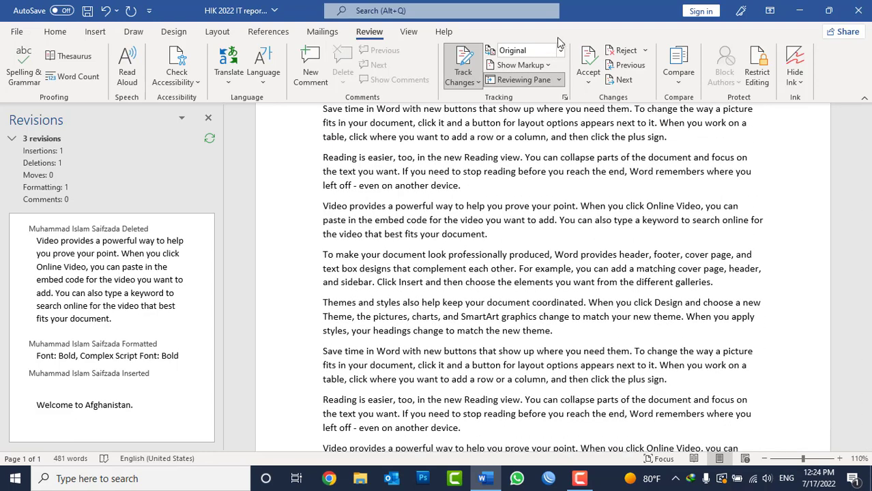
Step: Switch the review display to Simple Markup and scroll through the result
click(561, 50)
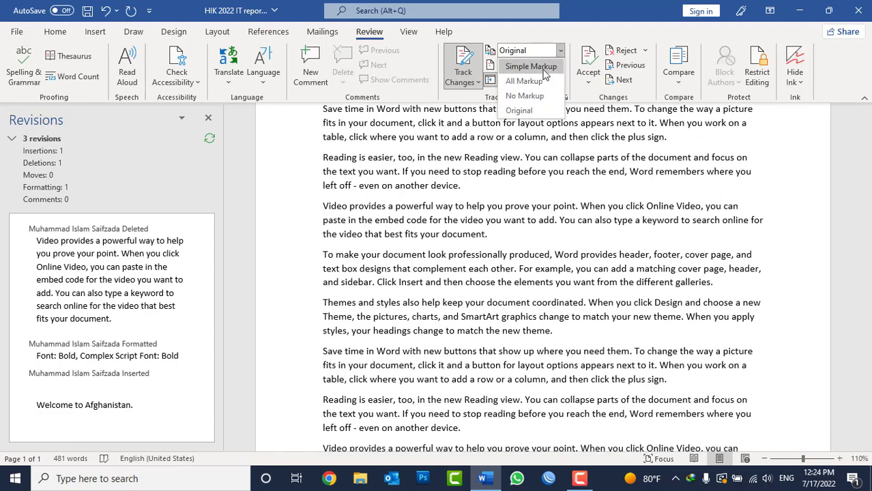
click(531, 66)
scroll(296, 349, down, 3)
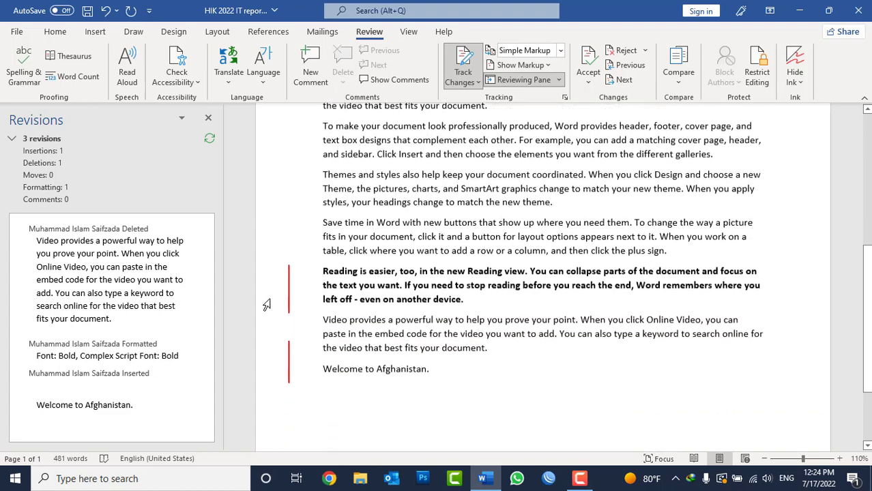
scroll(295, 349, up, 2)
scroll(427, 206, up, 4)
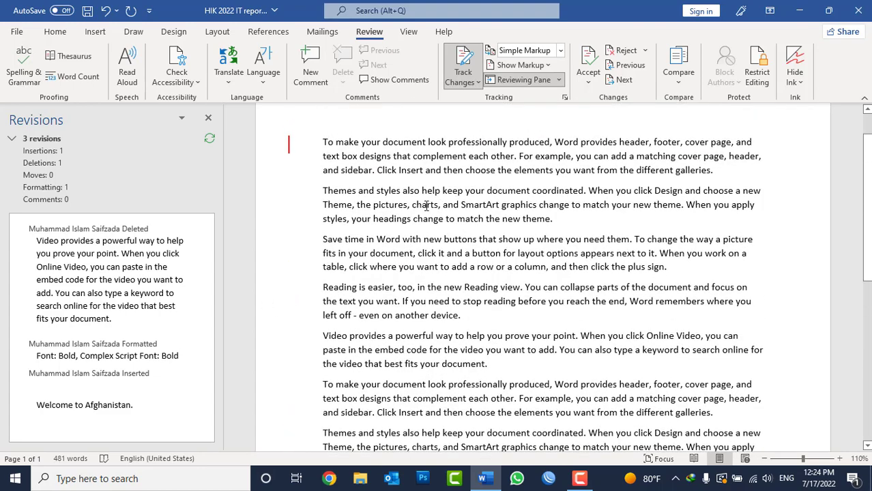
Step: Step through the tracked changes back to the bold 'Reading' paragraph, then open the Reject menu
click(631, 69)
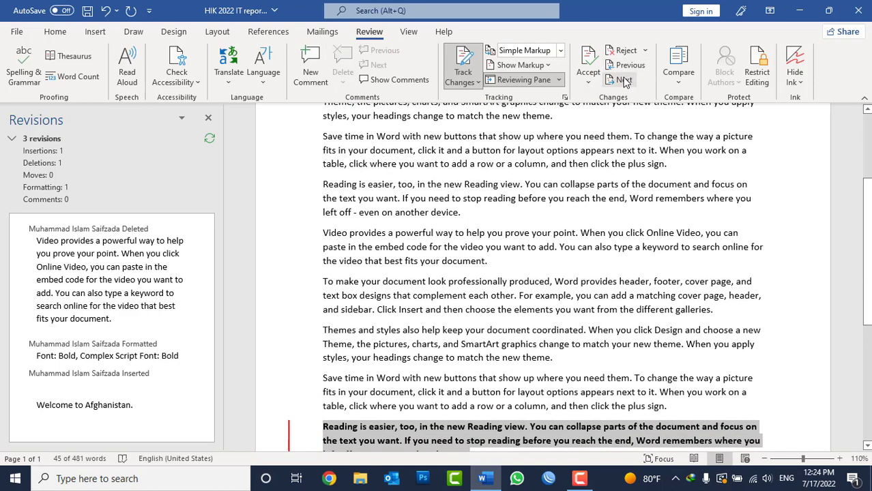
click(628, 68)
click(628, 68)
click(628, 68)
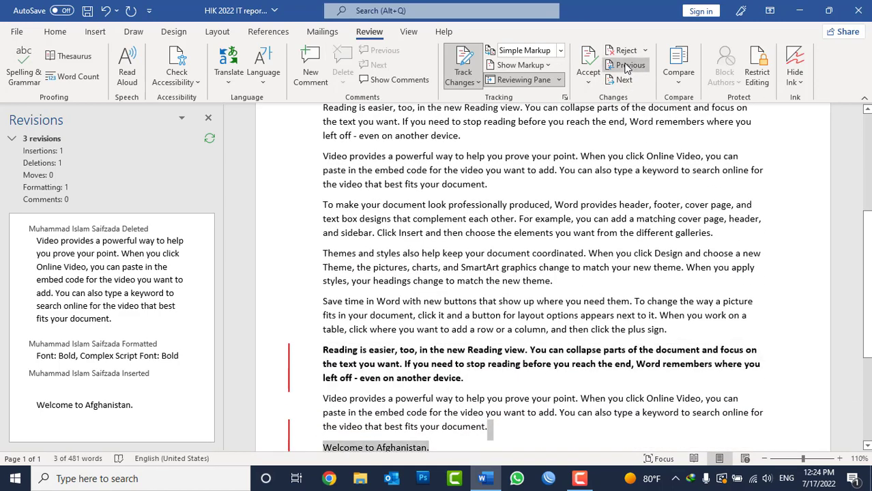
click(628, 69)
click(628, 69)
click(622, 81)
click(623, 80)
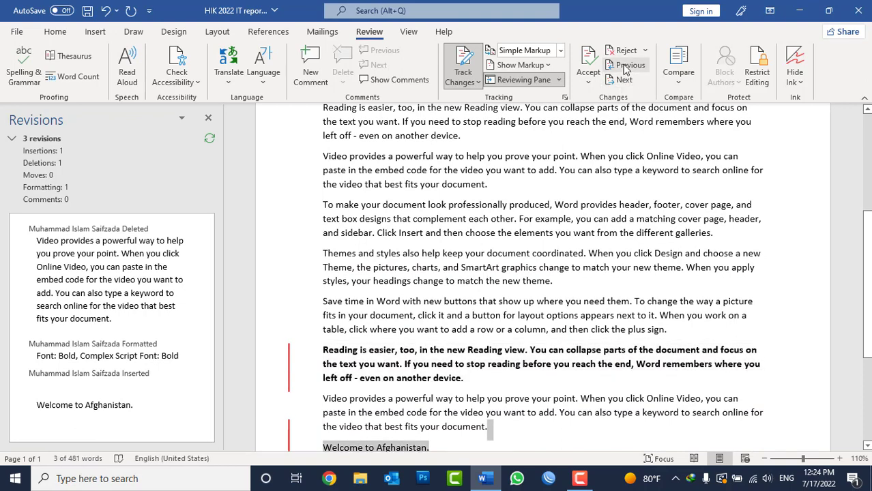
click(628, 66)
click(646, 52)
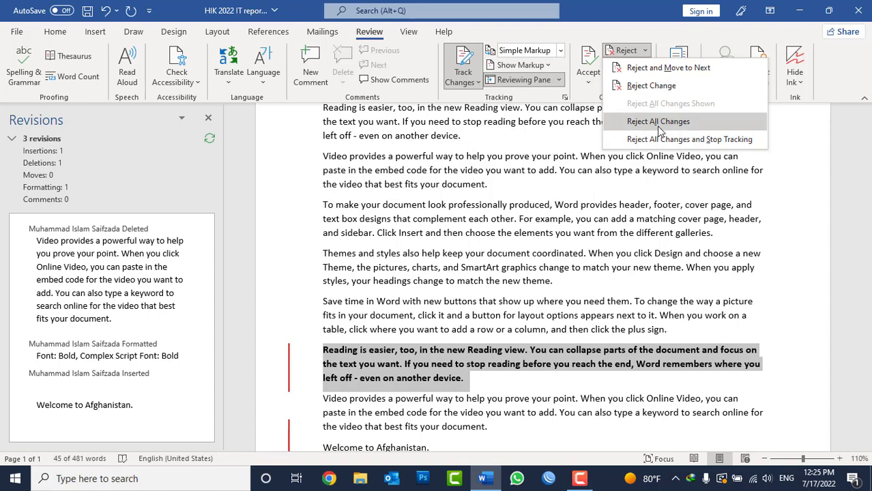
Step: Reject all tracked changes and scroll through the document to check the result
click(658, 122)
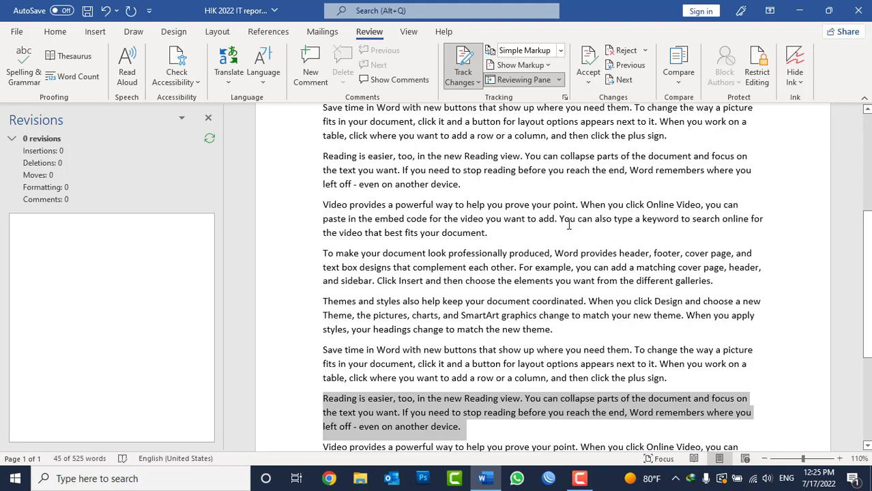
scroll(569, 224, up, 5)
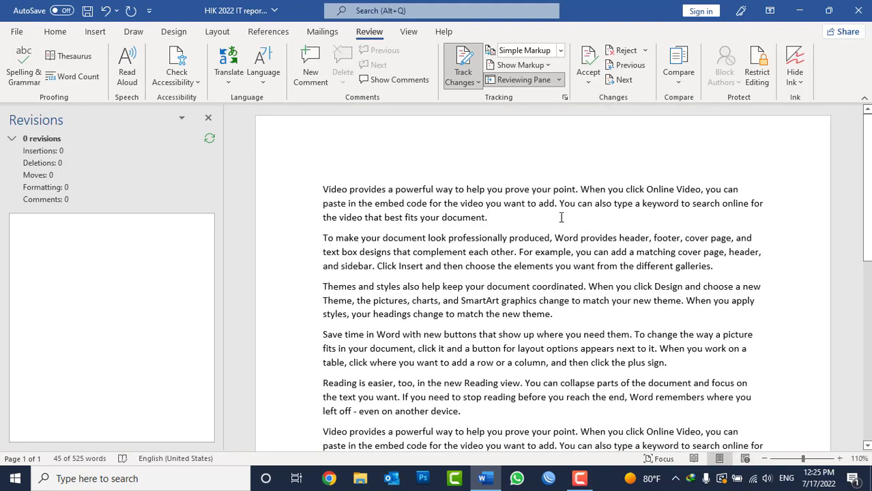
scroll(560, 221, down, 4)
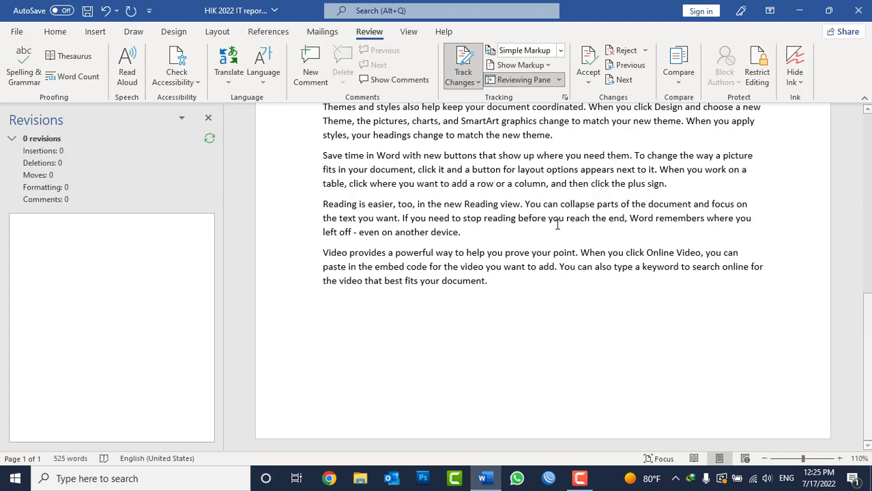
key(ctrl+z)
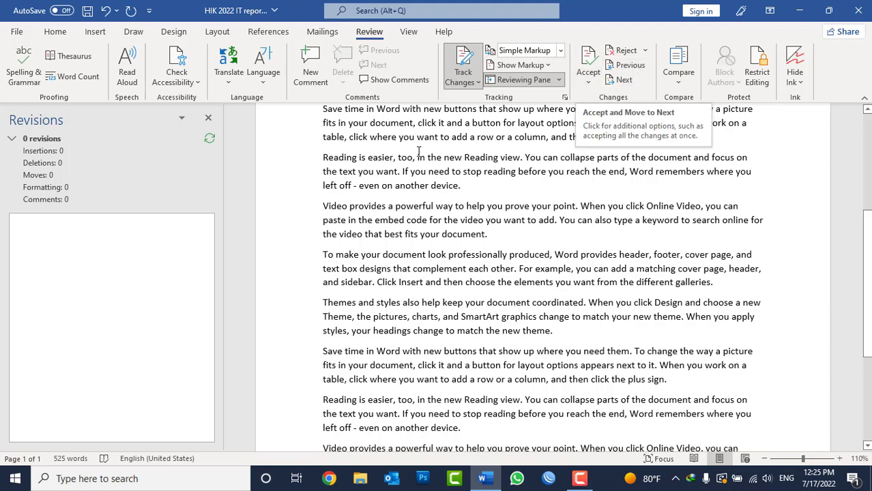
Step: Close the Revisions pane and type 'safdsafsafsafsdsadfsa' after 'on another device.'
click(208, 118)
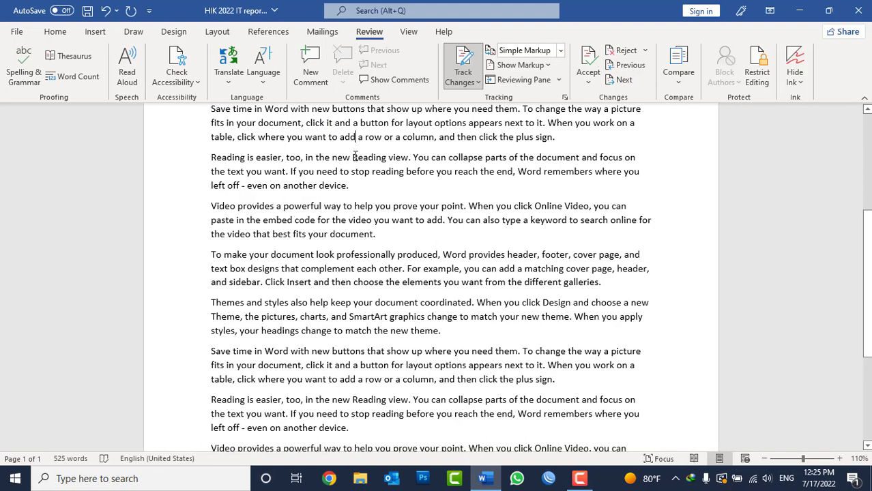
scroll(352, 179, up, 3)
click(394, 286)
text(safdsafsafsa)
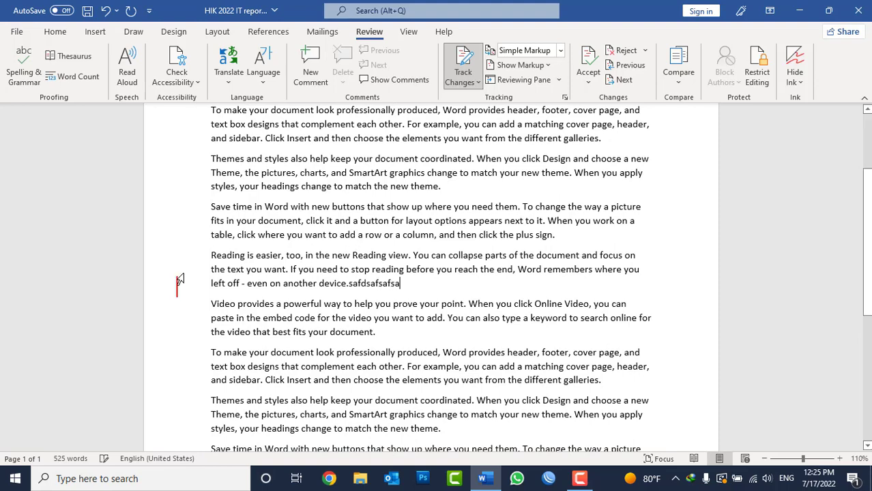
text(fsdsadfsa)
Step: Underline most of the Save time paragraph and bold the phrase about complementary designs
drag(401, 235, 266, 207)
key(ctrl+u)
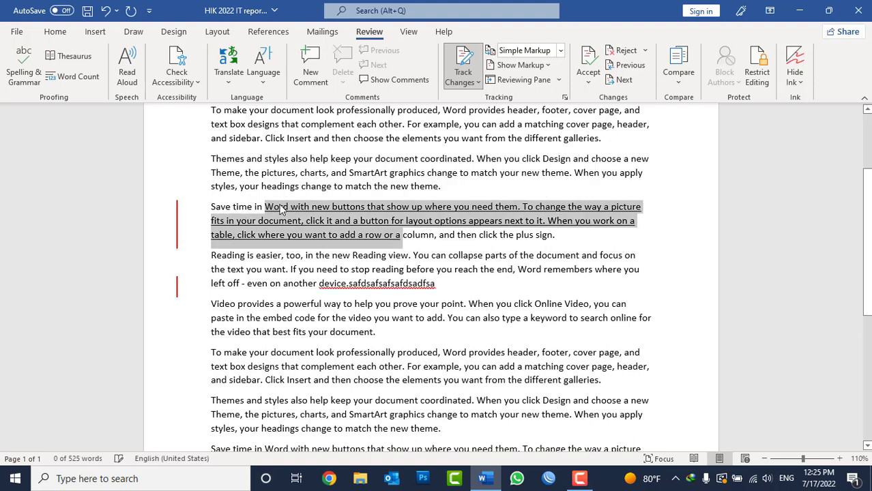
scroll(284, 208, up, 3)
drag(423, 252, 282, 252)
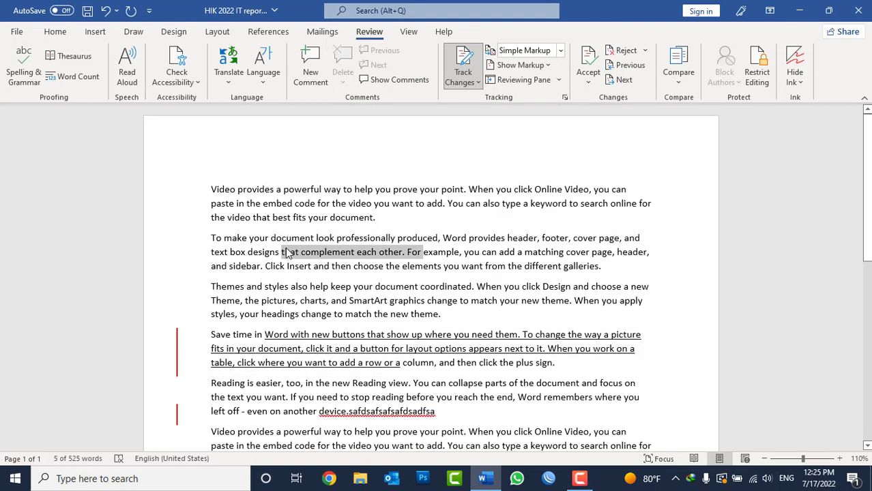
key(ctrl+b)
Step: Delete the document's last paragraph and bring up the Accept options
scroll(361, 267, down, 10)
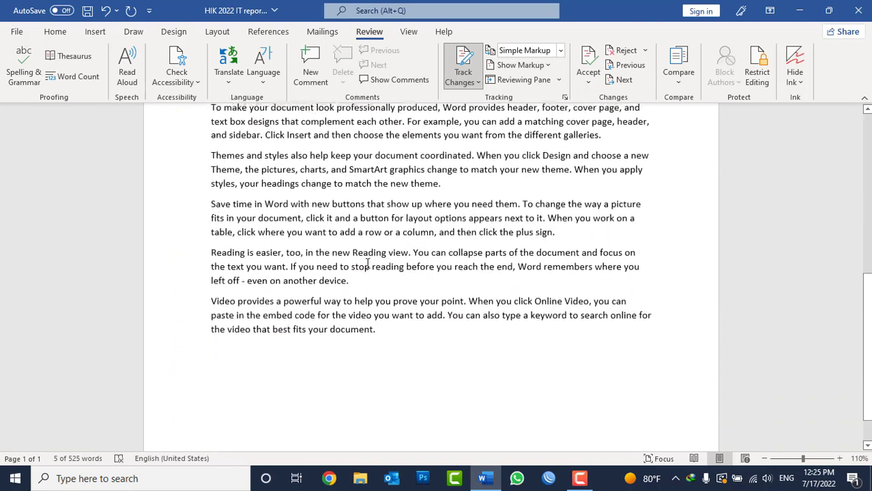
drag(386, 309, 229, 279)
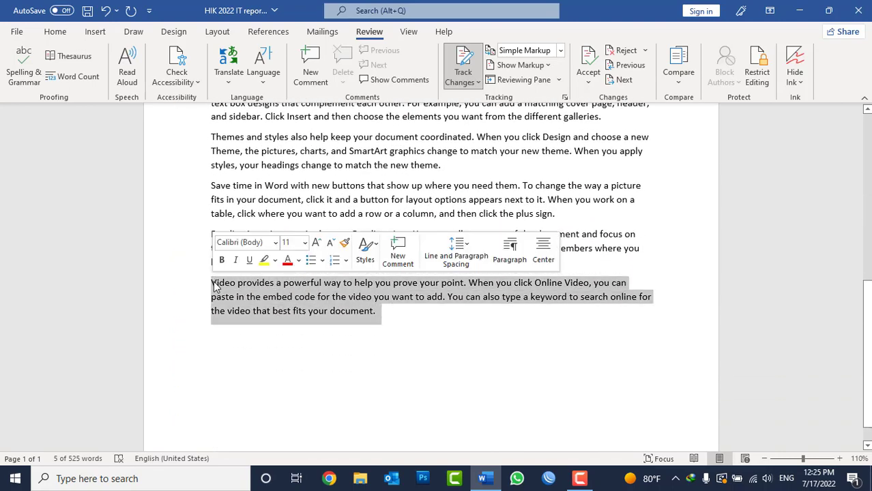
key(Delete)
scroll(443, 254, up, 4)
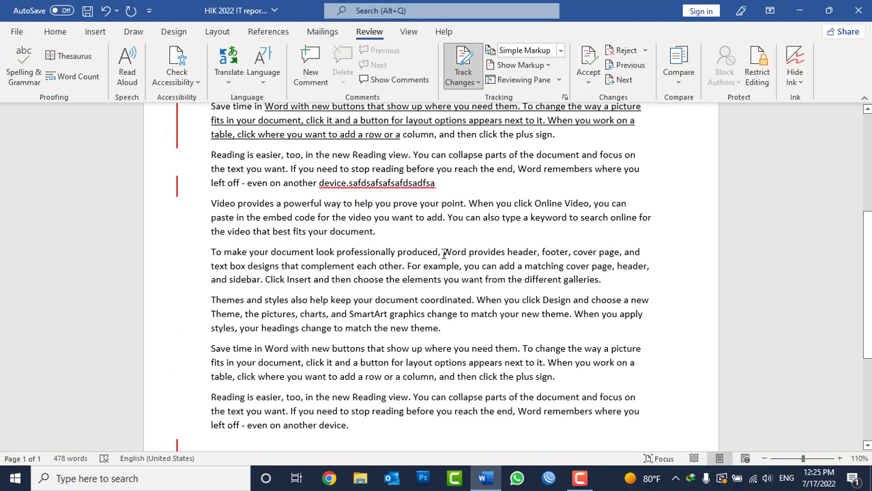
scroll(444, 254, up, 2)
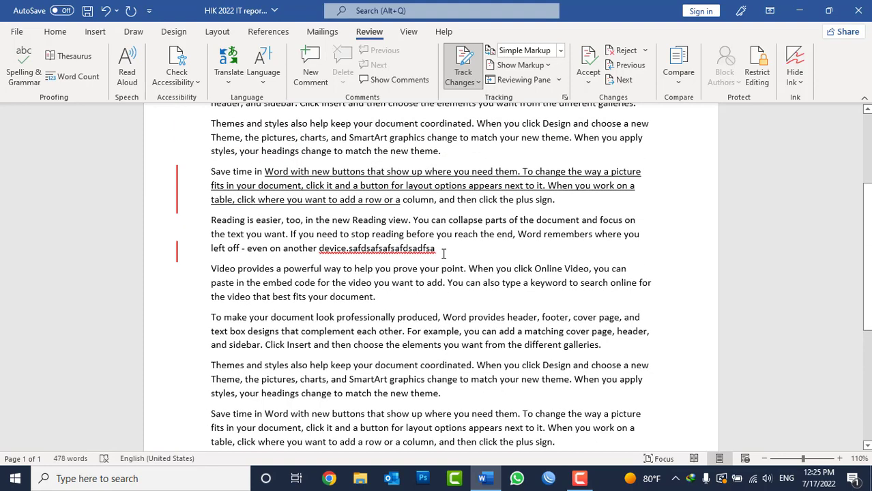
click(588, 86)
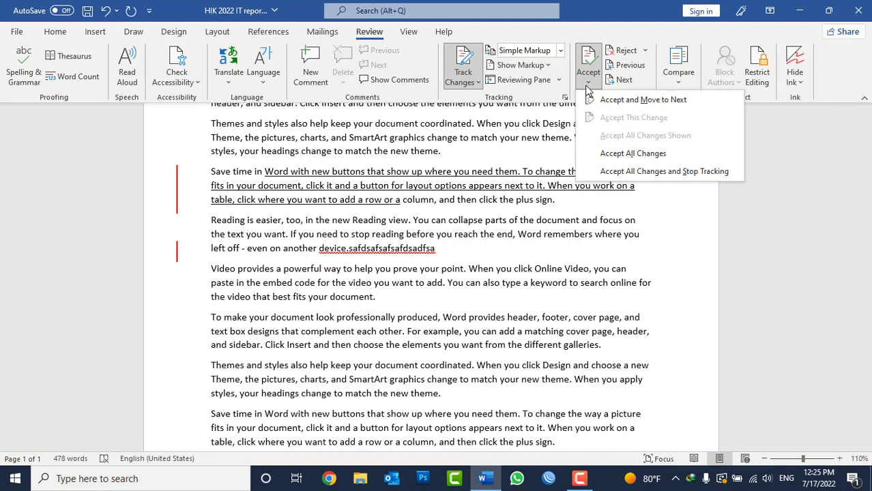
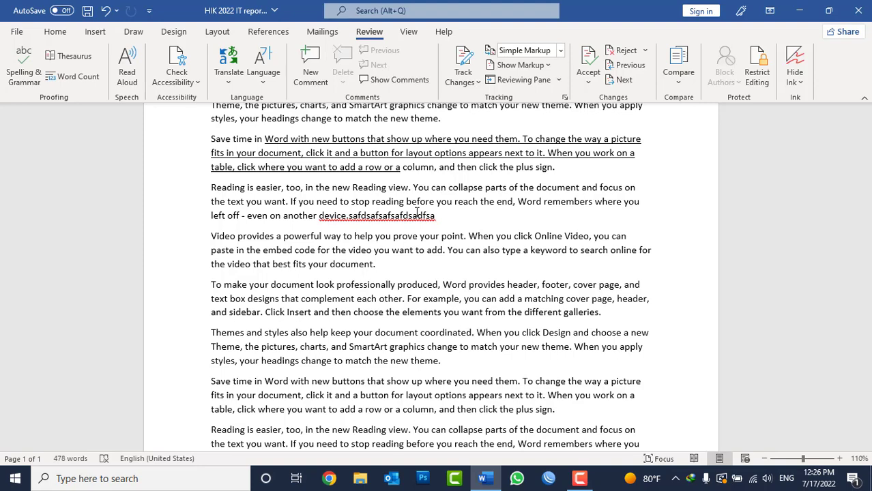
Step: Close the current document without saving and fill a new one with =rand() sample text
scroll(443, 228, up, 3)
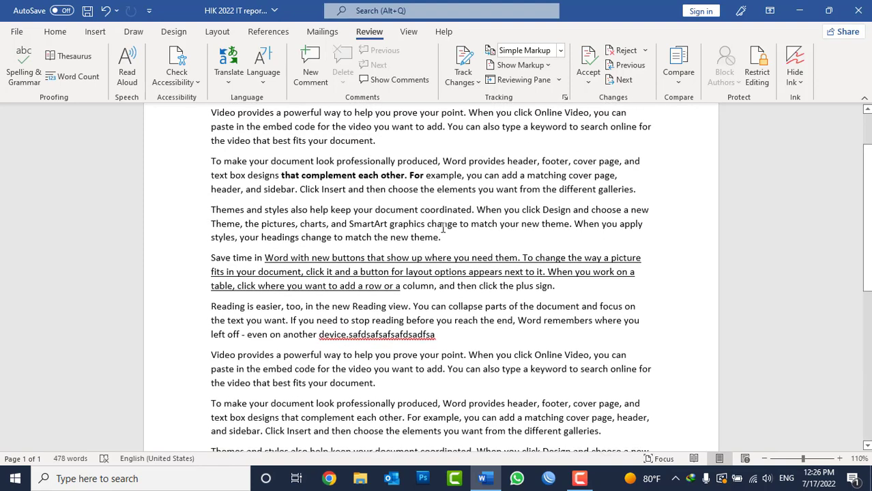
key(alt+F4)
key(n)
key(ctrl+n)
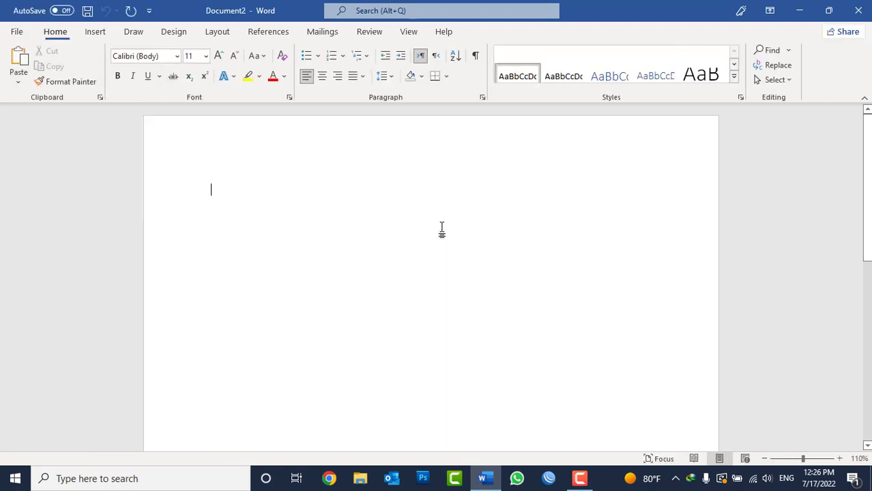
text(=rand())
key(Return)
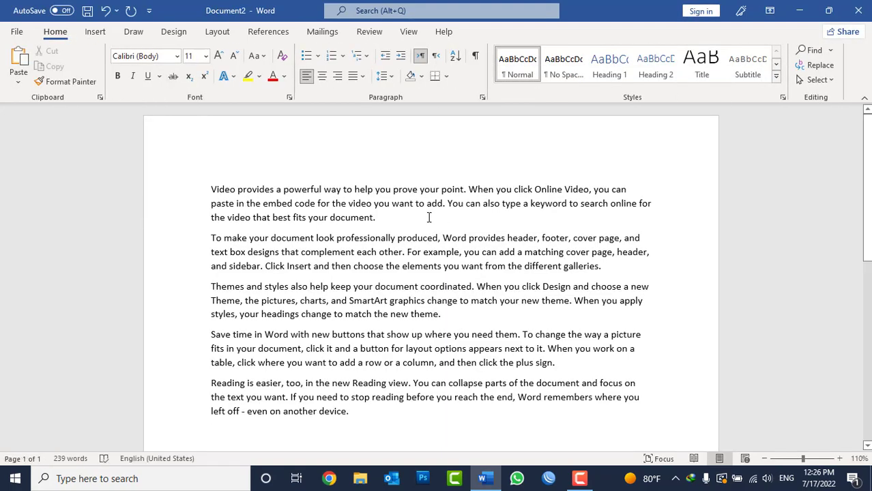
Step: Save the new document to the PC as asad.docx
key(ctrl+s)
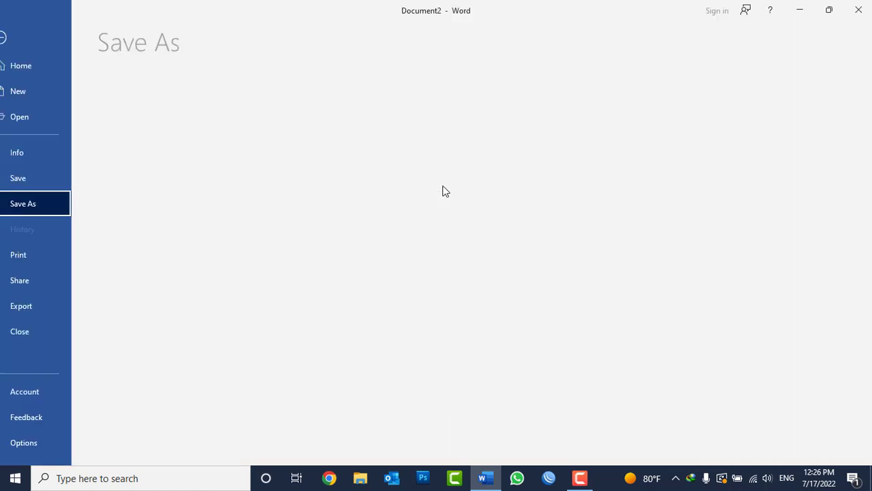
click(202, 219)
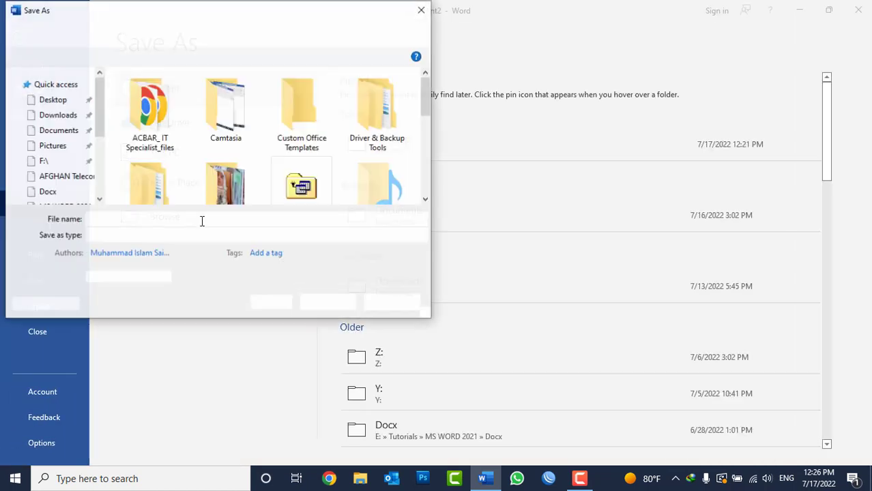
text(asad)
click(328, 302)
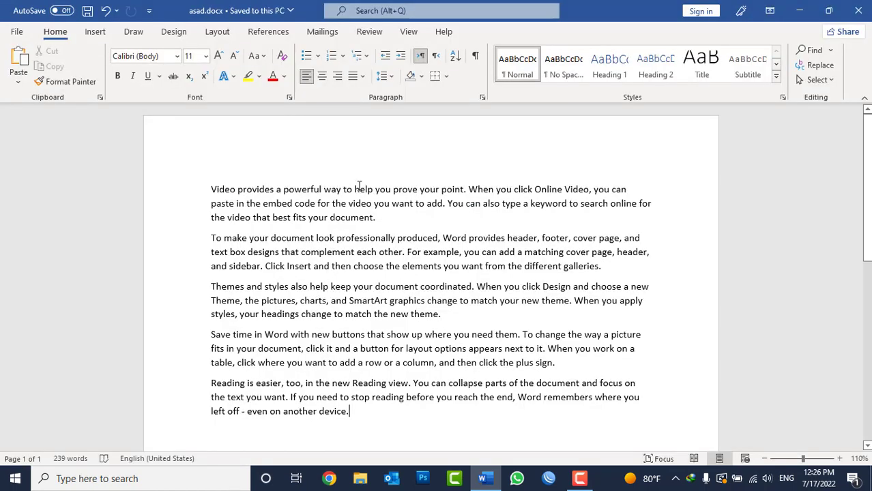
click(370, 32)
click(409, 32)
click(370, 32)
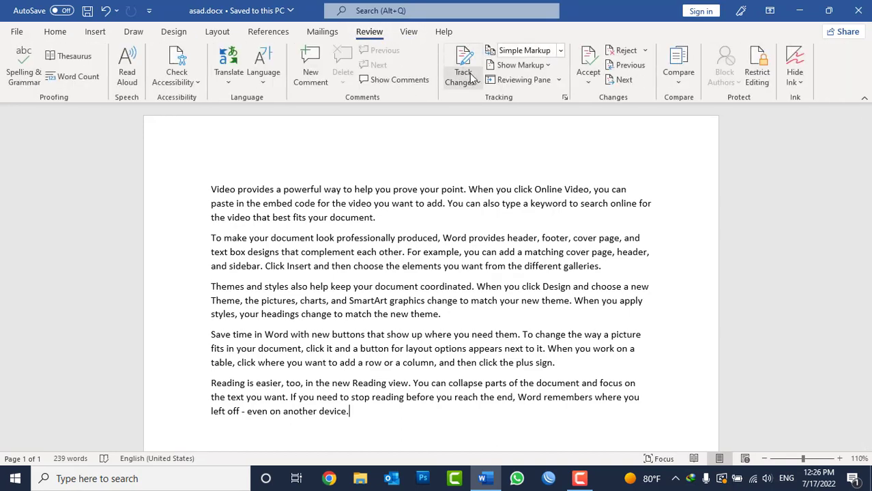
click(471, 82)
click(472, 97)
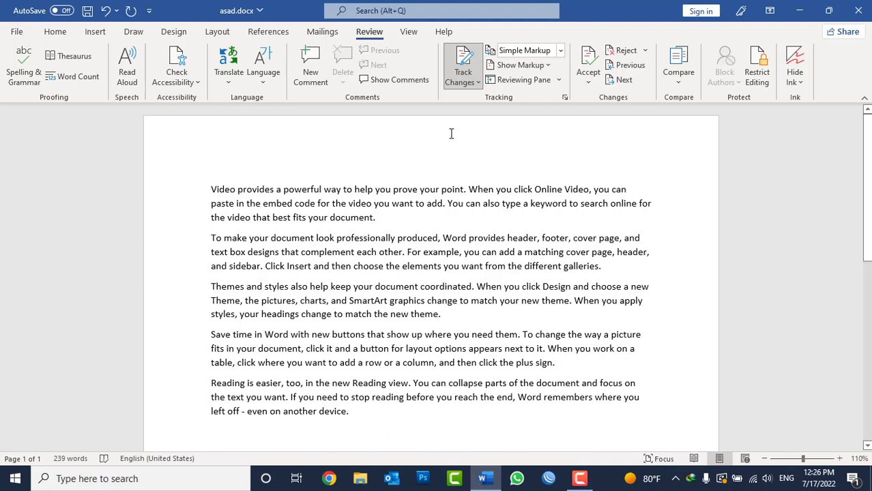
click(477, 82)
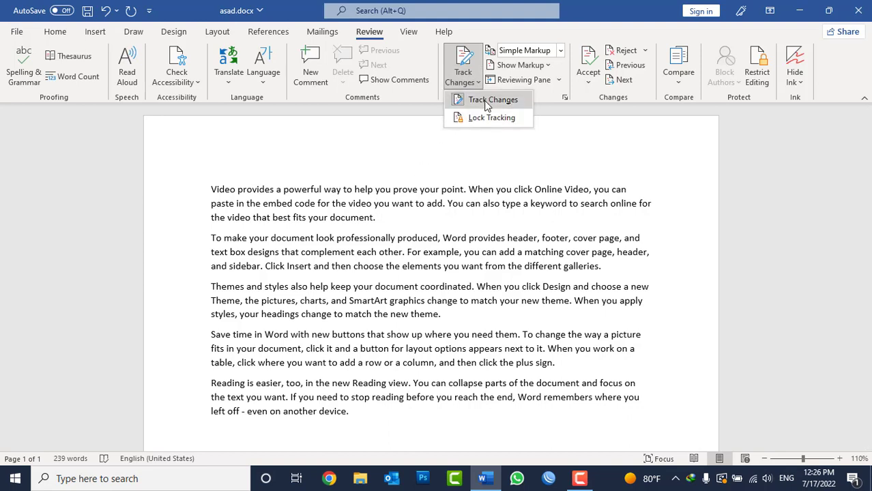
click(484, 100)
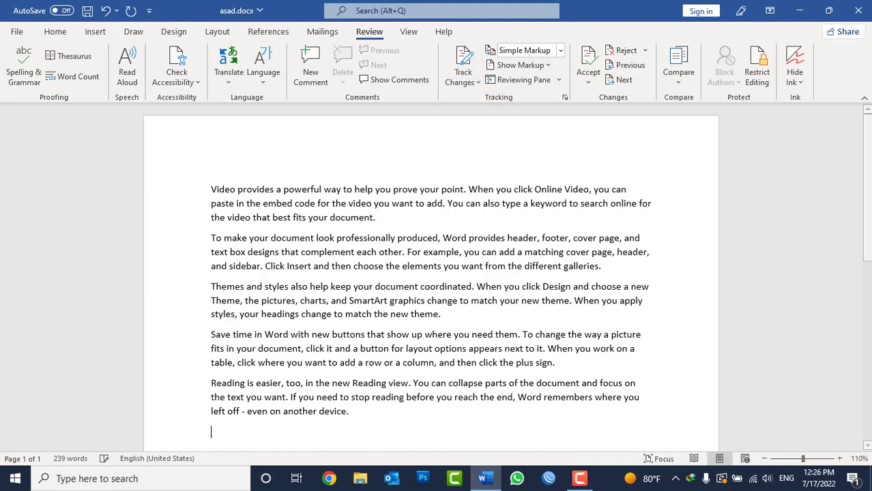
text(werwerwrwrew r werw)
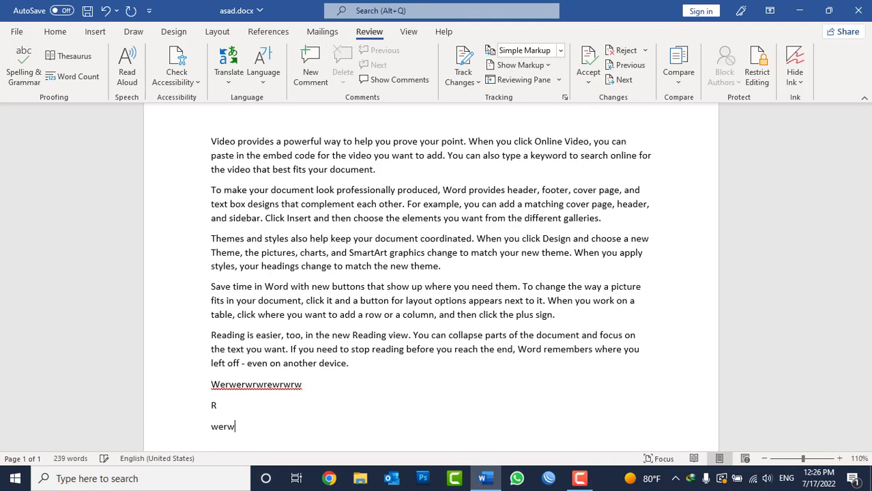
text(r wrewr werwr wrewrwe)
key(Return)
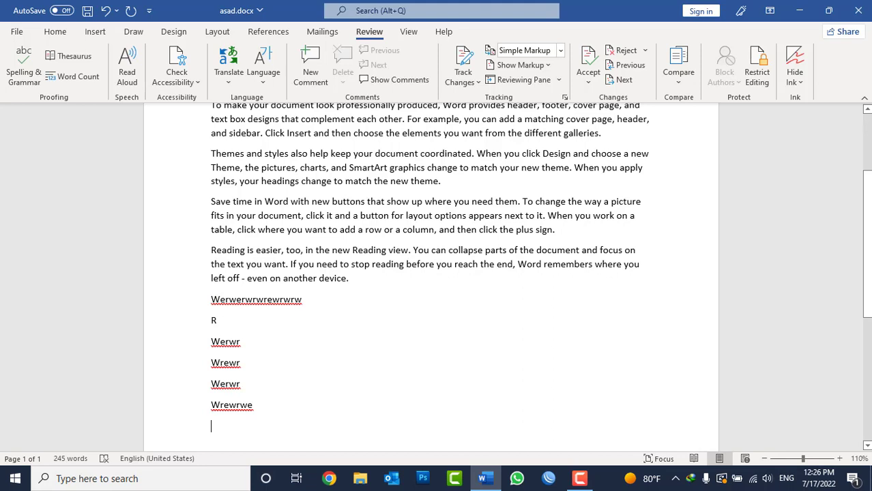
key(ctrl+z)
key(ctrl+z)
key(ctrl+z)
key(ctrl+z)
key(ctrl+z)
key(ctrl+z)
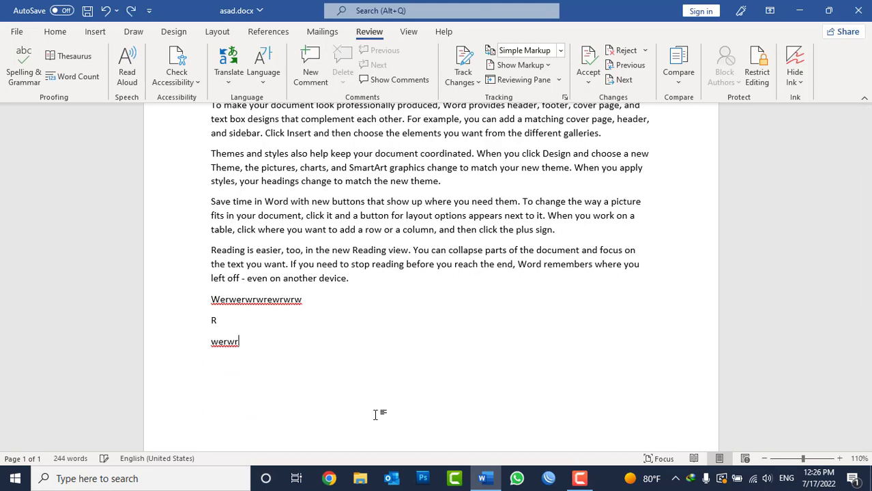
key(ctrl+z)
key(ctrl+z)
key(ctrl+z)
key(ctrl+z)
key(ctrl+z)
key(ctrl+s)
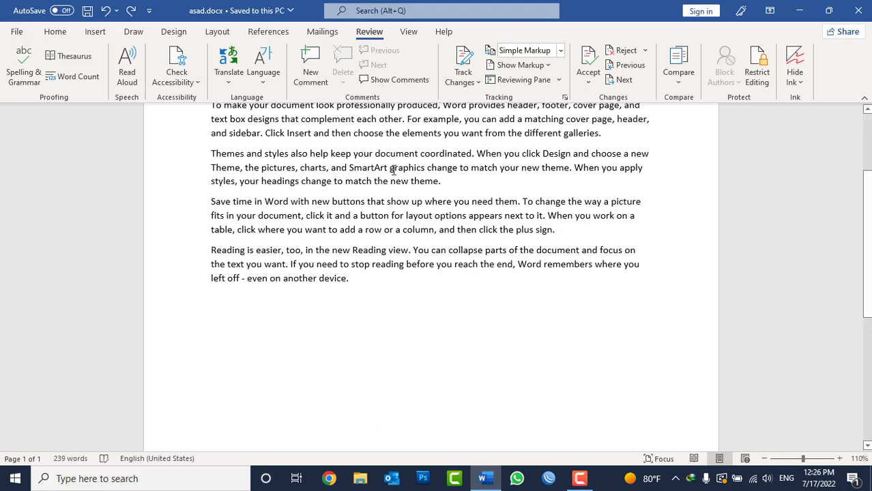
Step: Turn on Track Changes from the Review tab
click(462, 81)
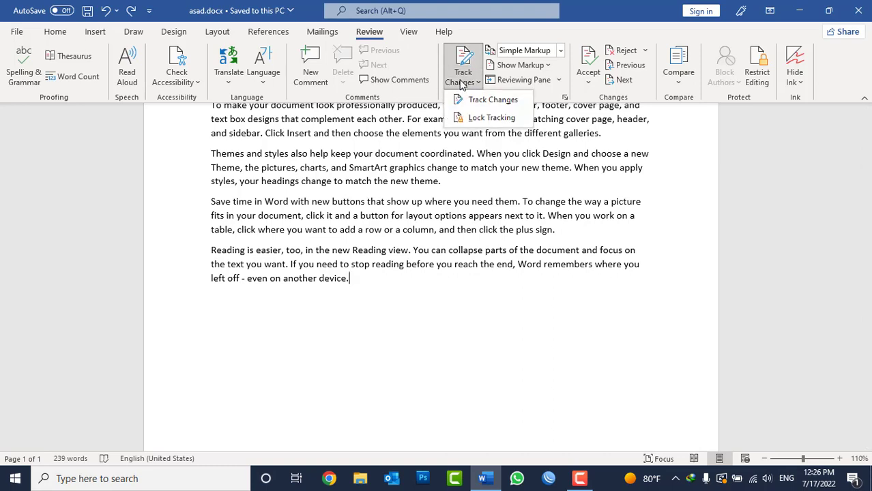
click(397, 149)
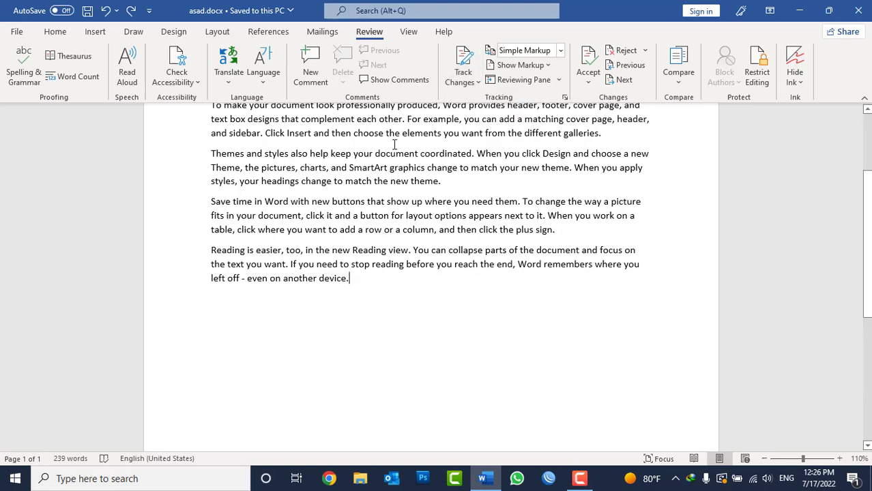
click(465, 85)
click(488, 99)
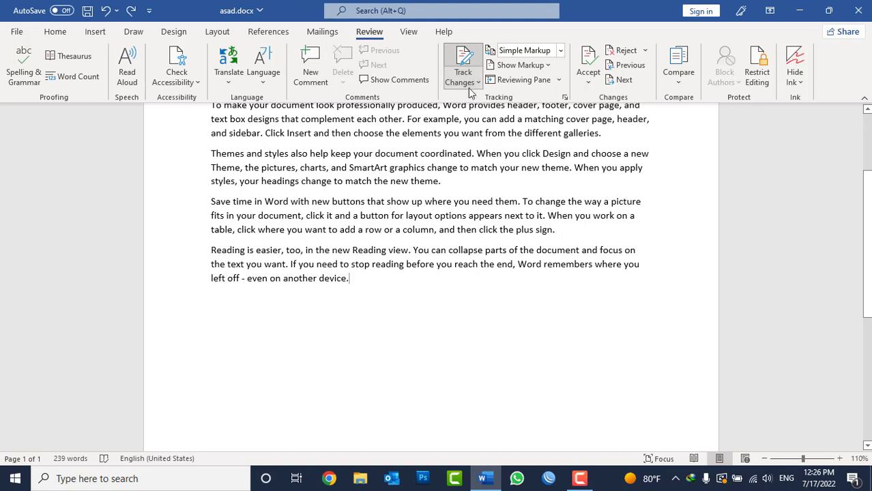
Step: Lock tracking with a password so others cannot turn it off
click(469, 83)
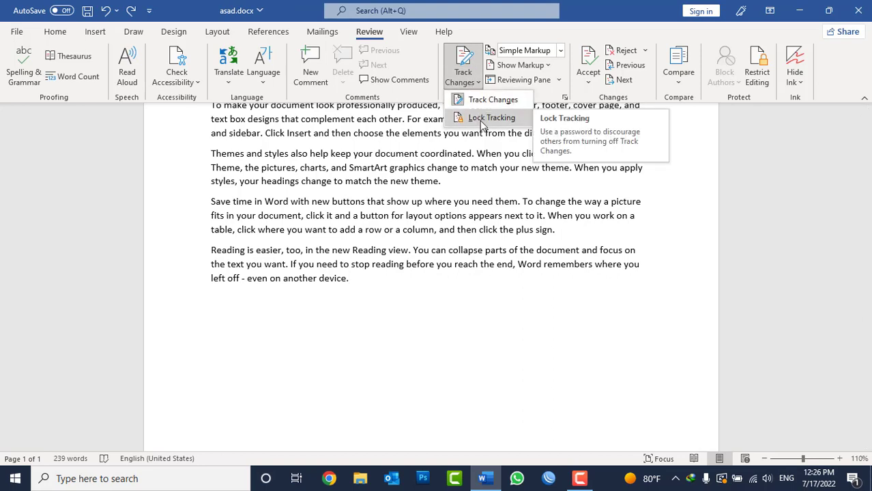
click(483, 119)
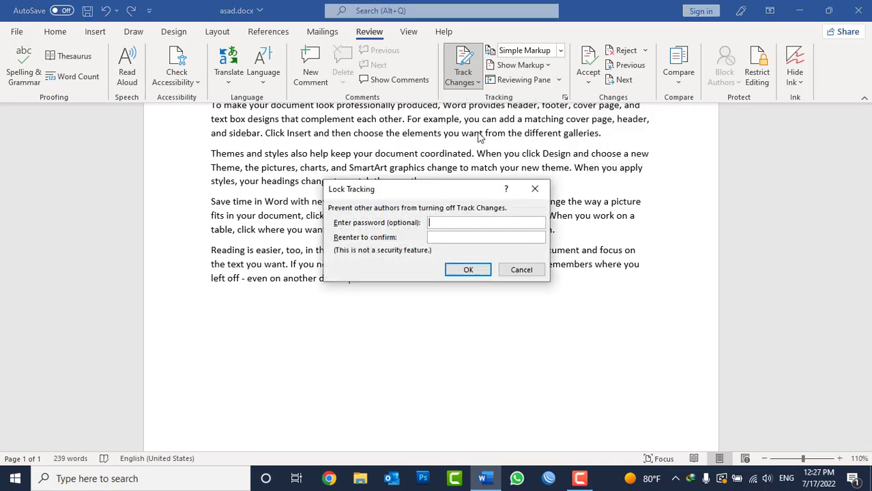
text(1)
text(1)
click(473, 271)
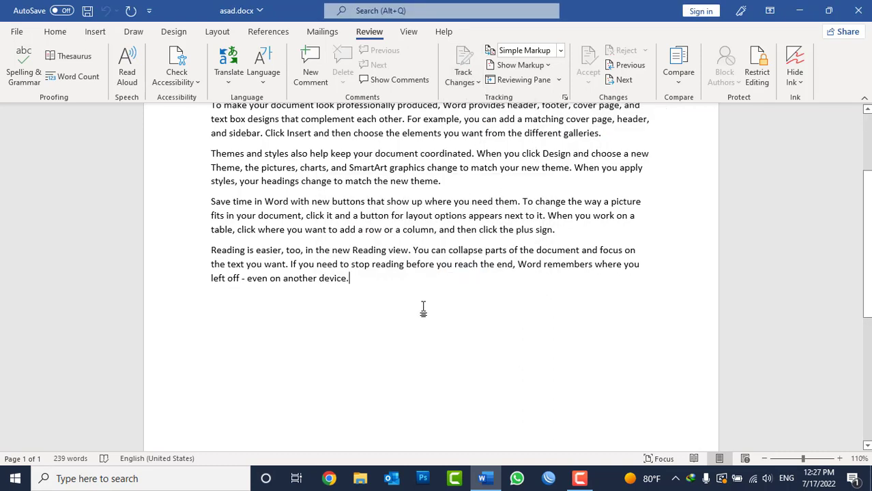
scroll(408, 328, up, 3)
scroll(433, 231, down, 1)
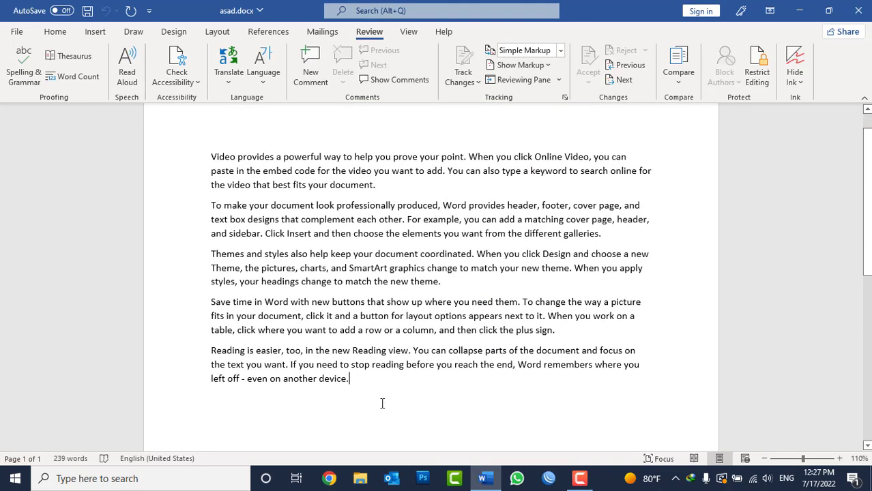
Step: Add three test lines ('asfsadfsafsadfsadf', 'sadfsadfsadfsad', 'a') below the last paragraph as tracked insertions
key(Return)
text(asfsadf)
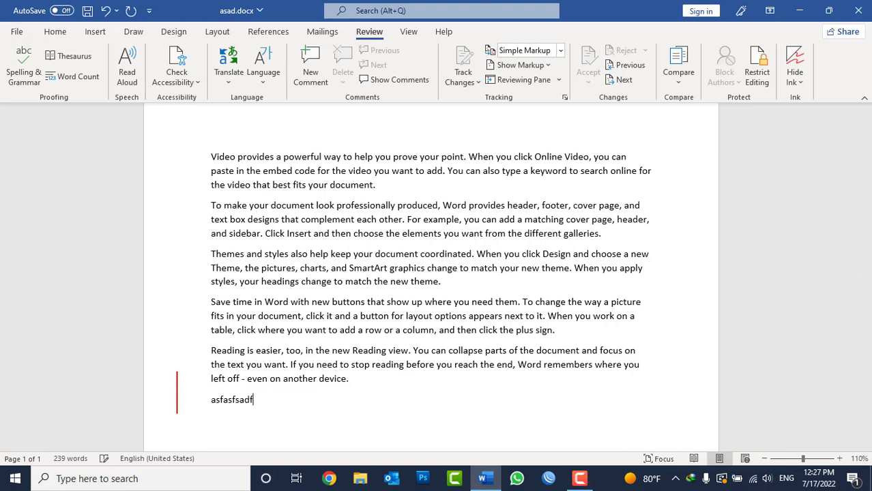
text(safsadfsadf)
key(Return)
text(sadfsadfsadfsad)
key(Return)
text(a)
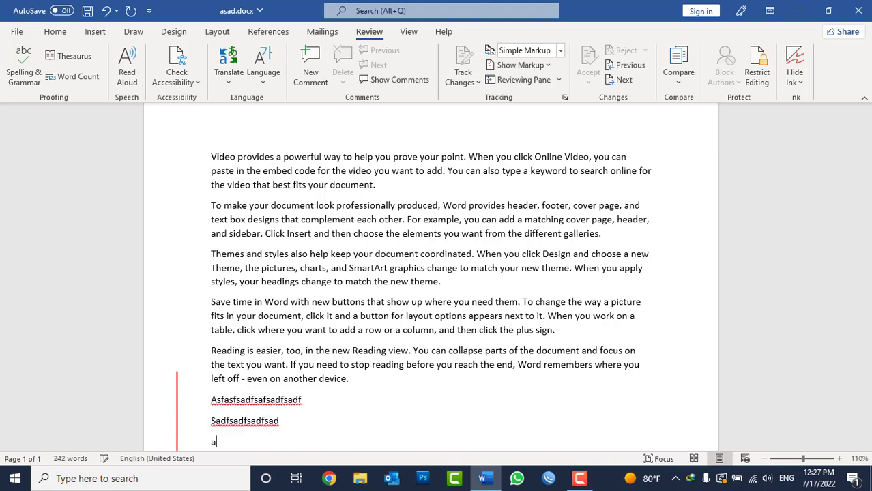
click(472, 81)
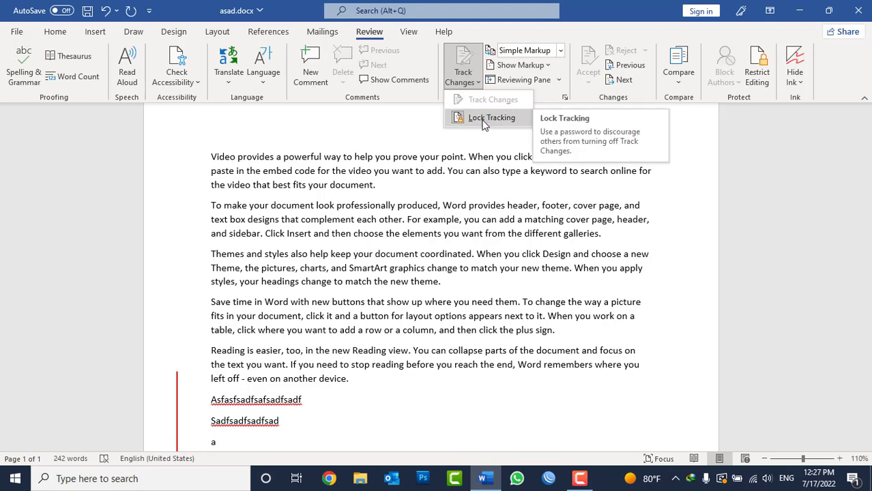
Step: Unlock change tracking by entering the tracking password
click(484, 120)
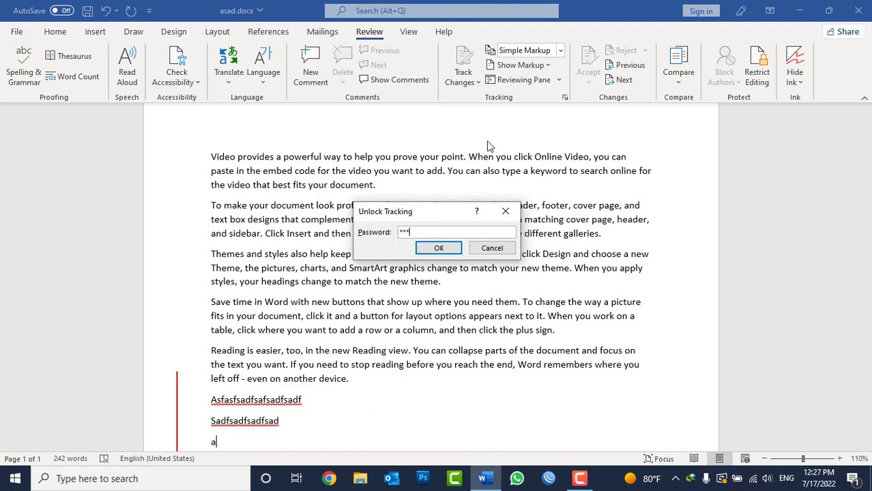
click(451, 249)
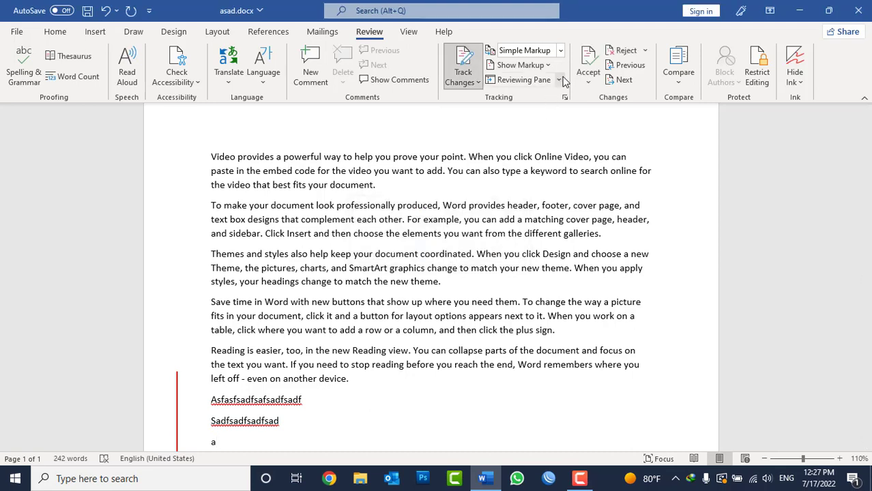
Step: Accept all tracked changes, leaving the Reject menu unused
click(585, 83)
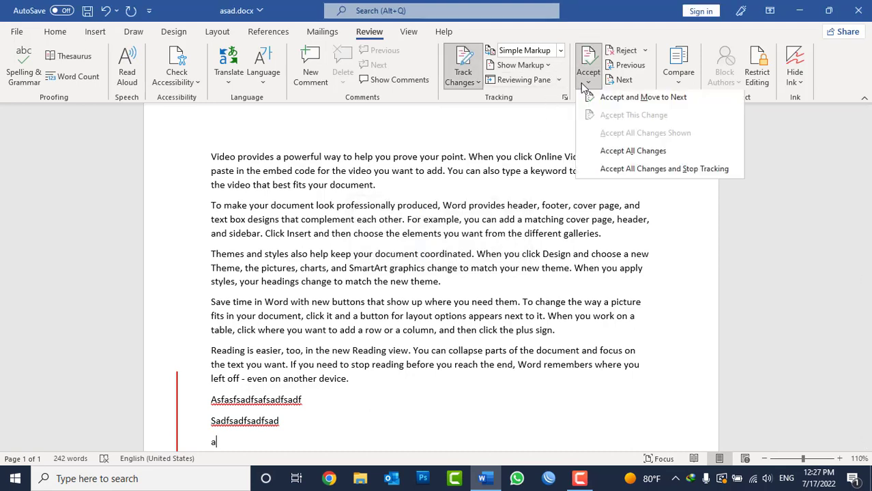
click(614, 155)
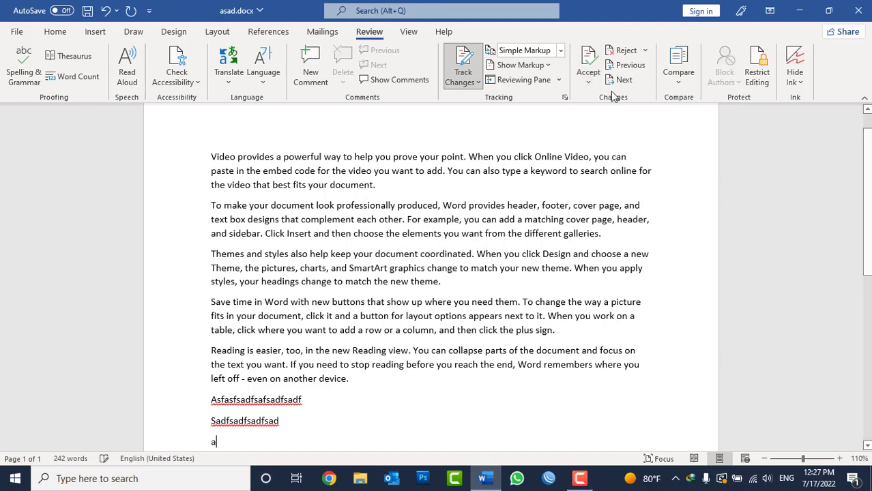
click(645, 52)
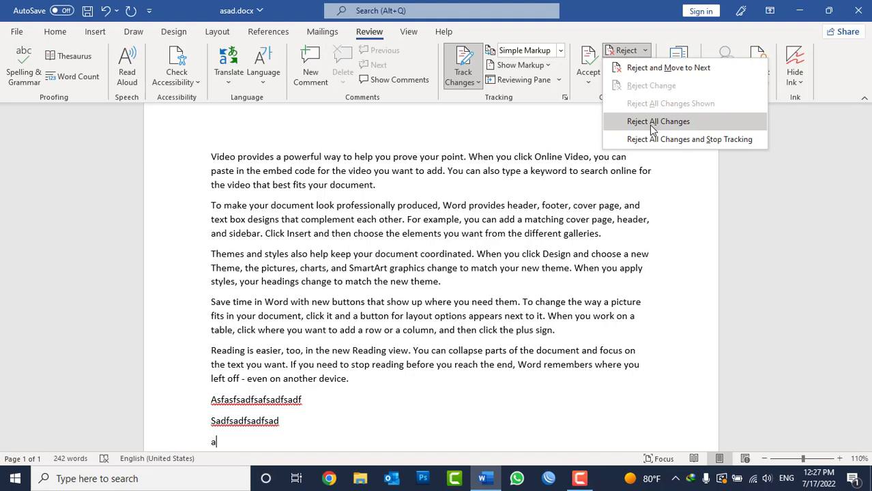
click(408, 212)
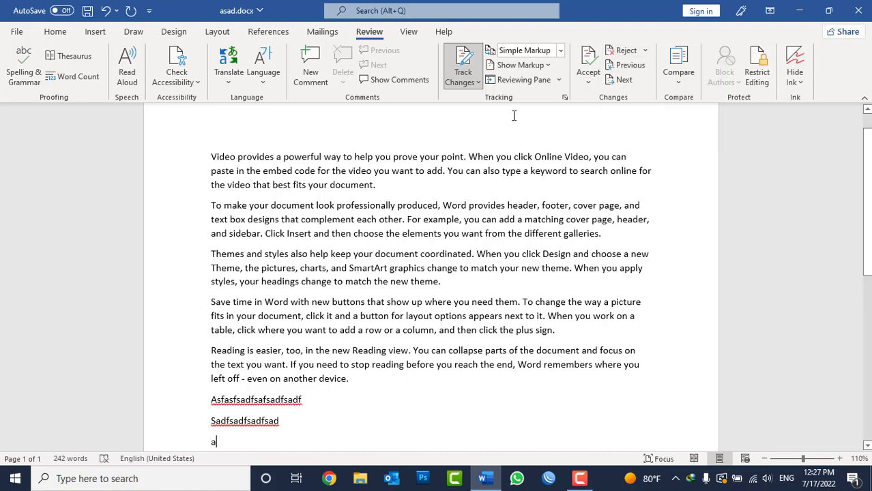
Step: Close asad.docx without saving and quit Word
click(678, 80)
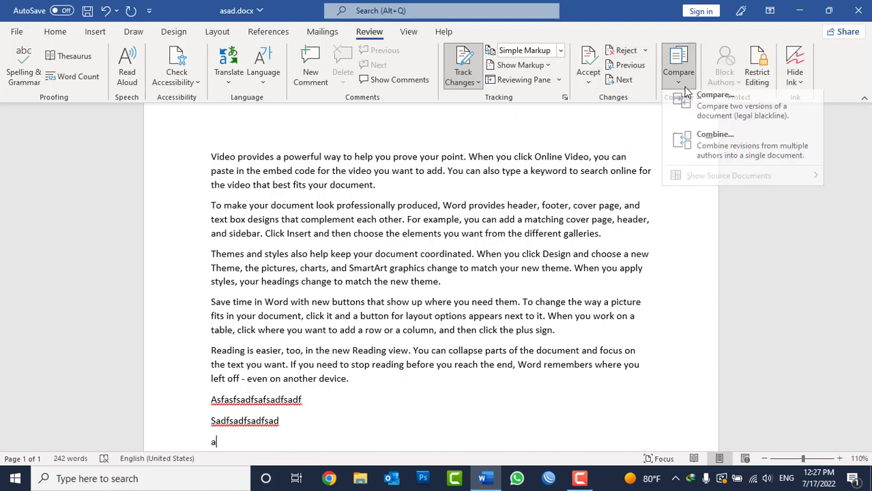
click(497, 200)
key(ctrl+w)
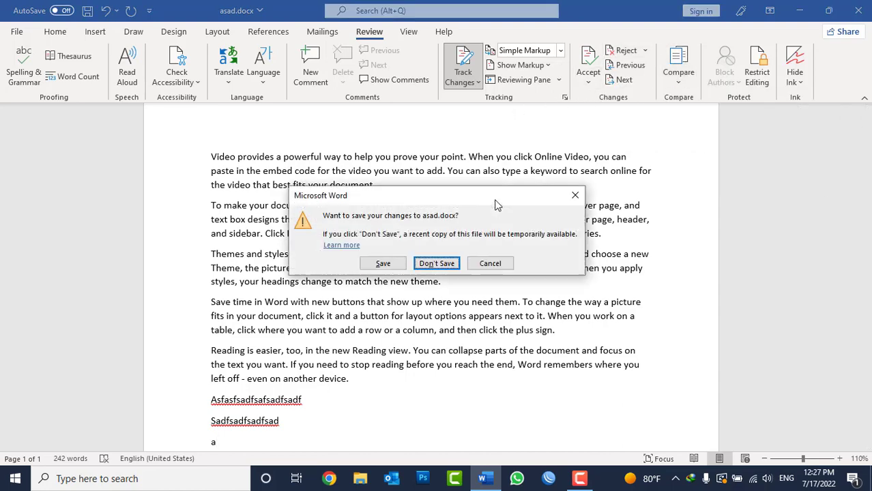
key(n)
click(862, 11)
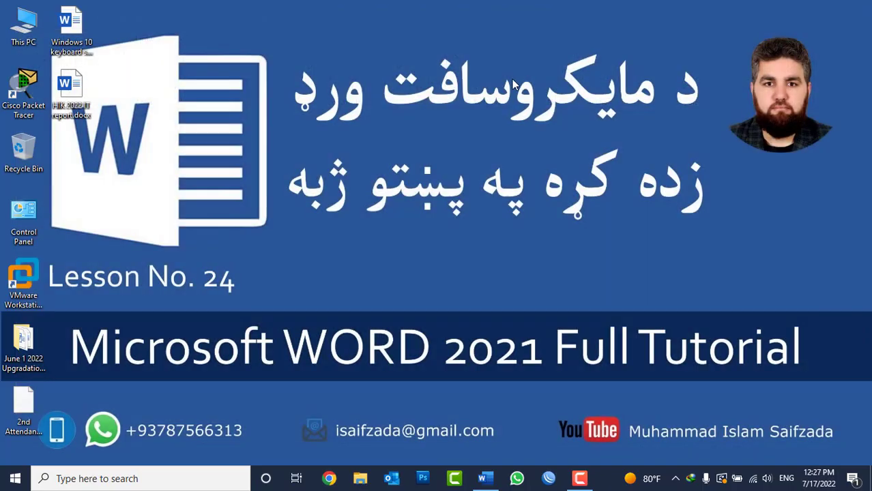
Step: Move the IT report file on the desktop to the Recycle Bin
drag(103, 154, 68, 26)
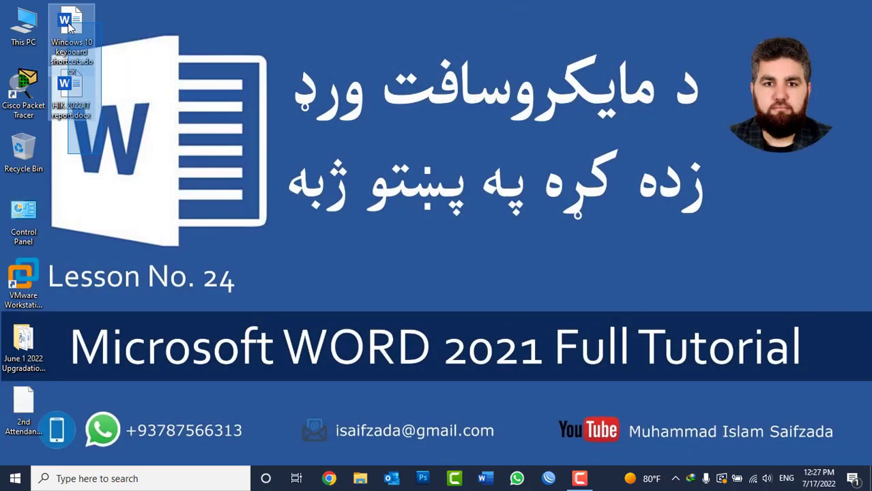
drag(95, 66, 28, 157)
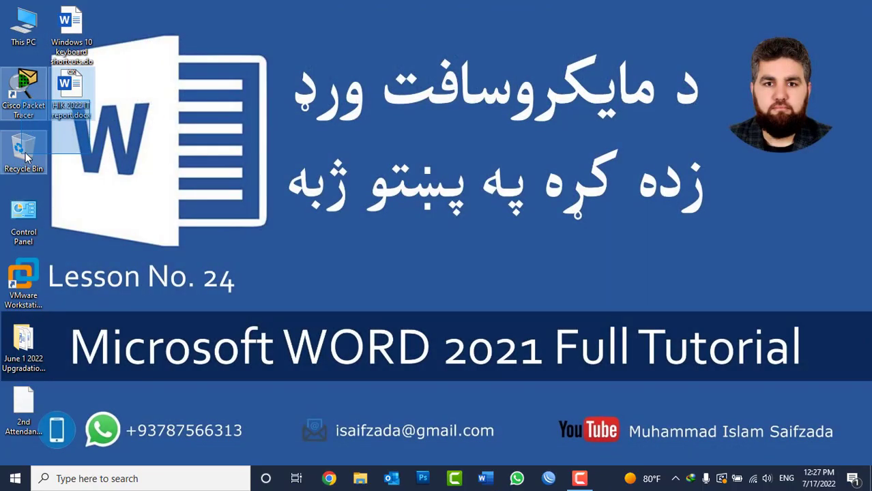
drag(68, 85, 23, 149)
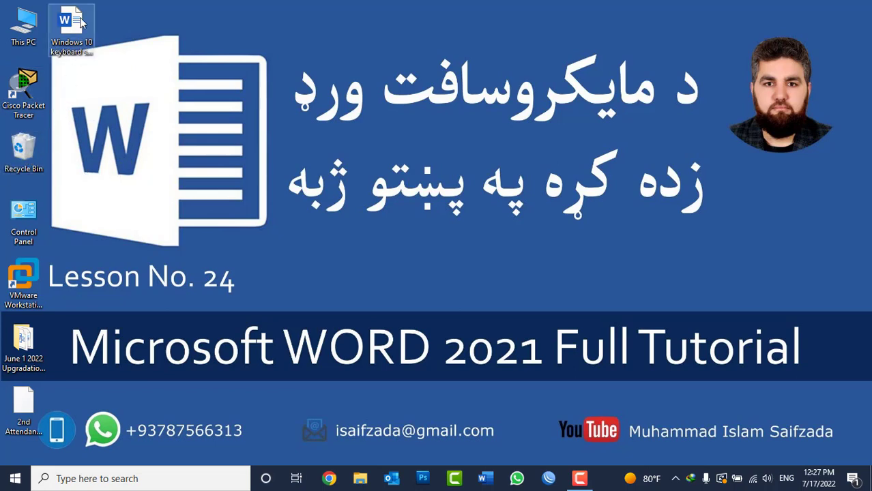
Step: Open the Windows 10 keyboard shortcuts file and apply Delete All Comments in Document
double_click(81, 23)
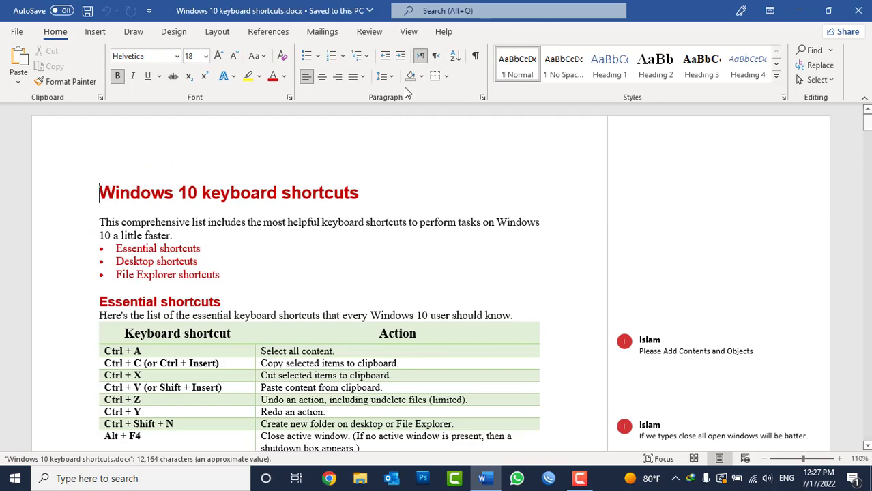
click(319, 32)
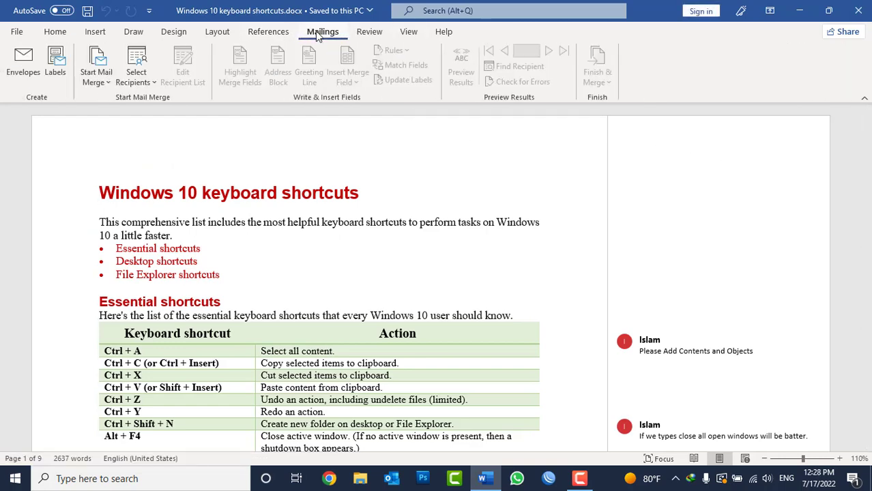
click(368, 32)
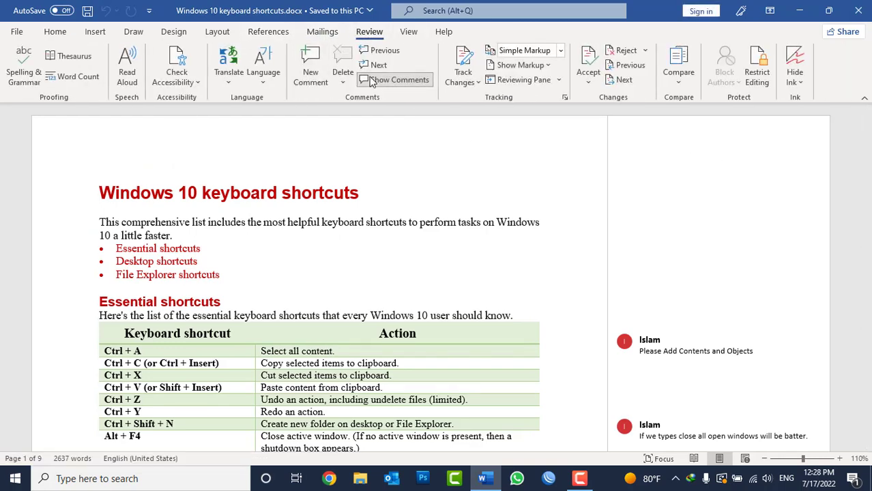
click(342, 81)
click(372, 135)
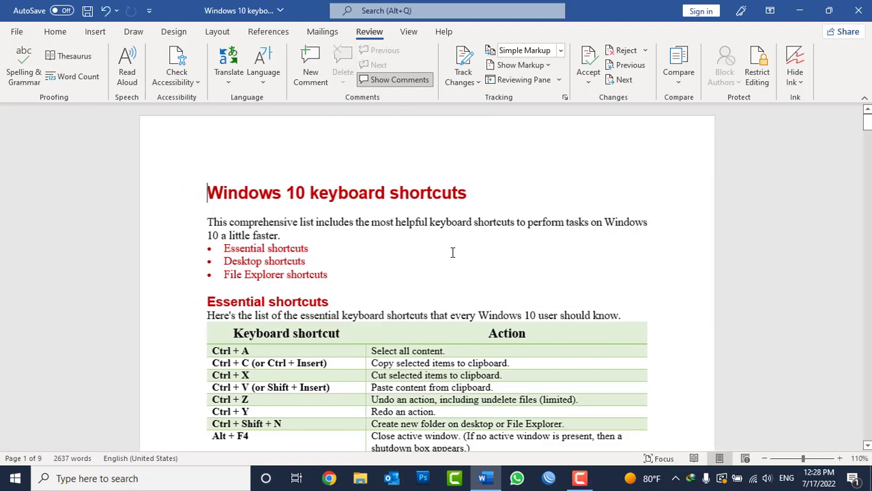
Step: Scroll through the nine pages of shortcut tables to review them
scroll(461, 246, down, 3)
scroll(471, 259, down, 3)
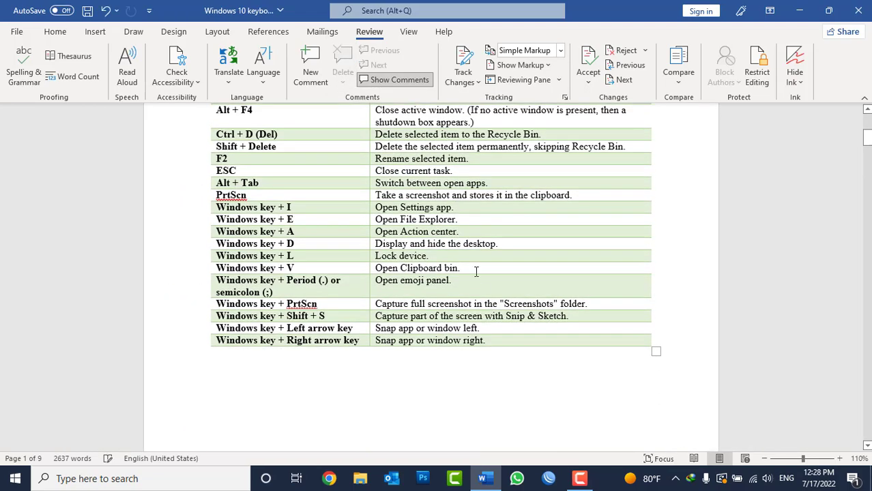
scroll(479, 283, down, 2)
scroll(482, 291, down, 2)
scroll(471, 269, up, 2)
scroll(471, 270, up, 5)
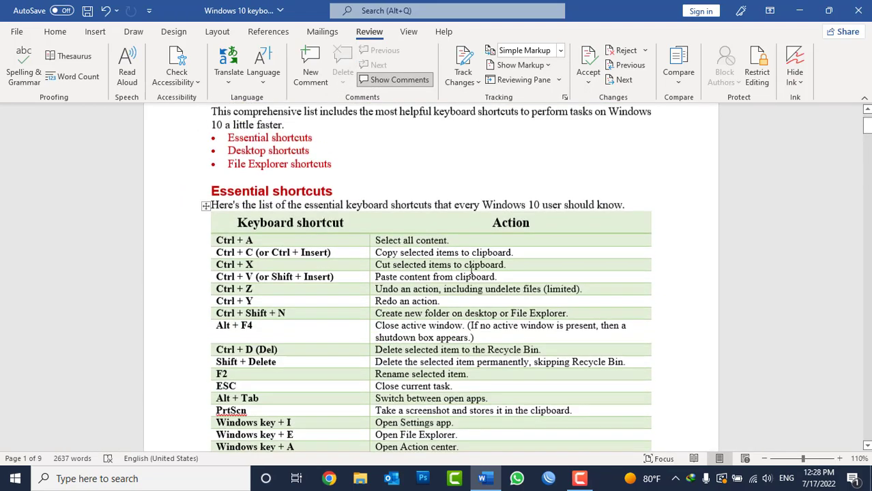
scroll(471, 270, up, 2)
scroll(470, 271, down, 4)
scroll(470, 271, down, 4)
scroll(471, 270, down, 8)
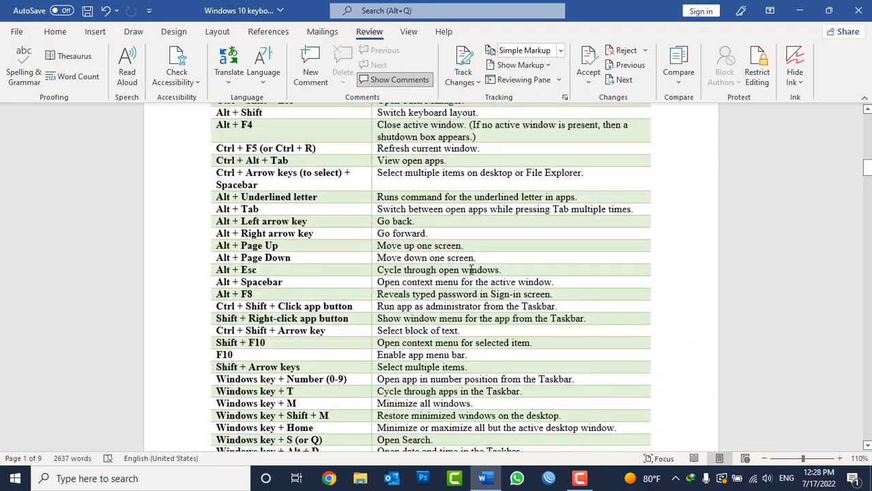
scroll(471, 270, down, 2)
scroll(471, 270, down, 5)
scroll(471, 270, down, 4)
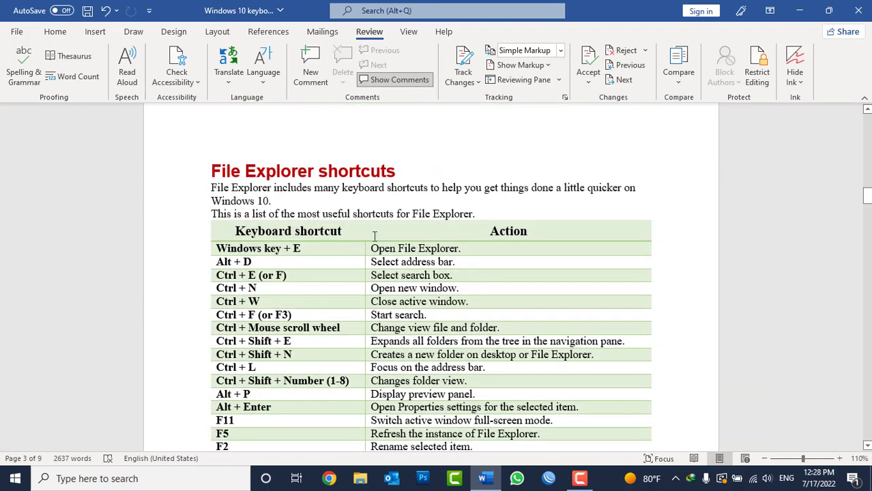
scroll(374, 236, down, 5)
scroll(374, 236, down, 6)
scroll(374, 237, down, 5)
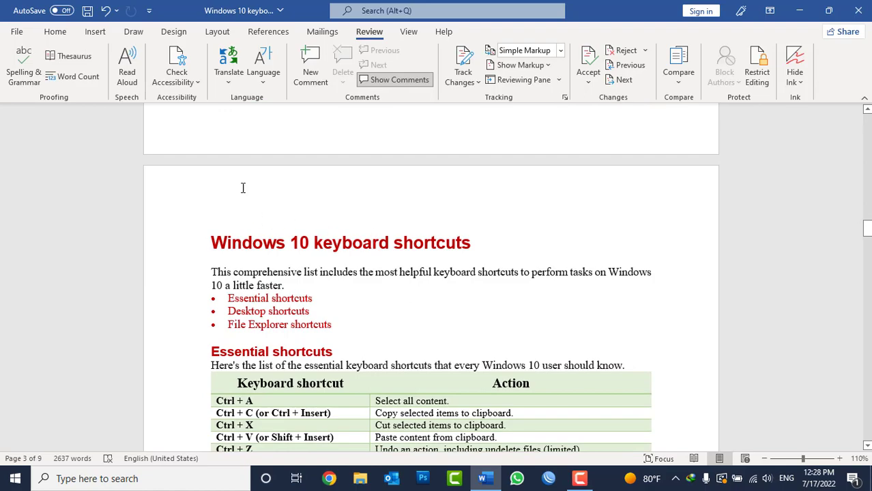
scroll(302, 197, up, 4)
scroll(301, 197, up, 3)
scroll(230, 142, up, 1)
scroll(230, 141, up, 2)
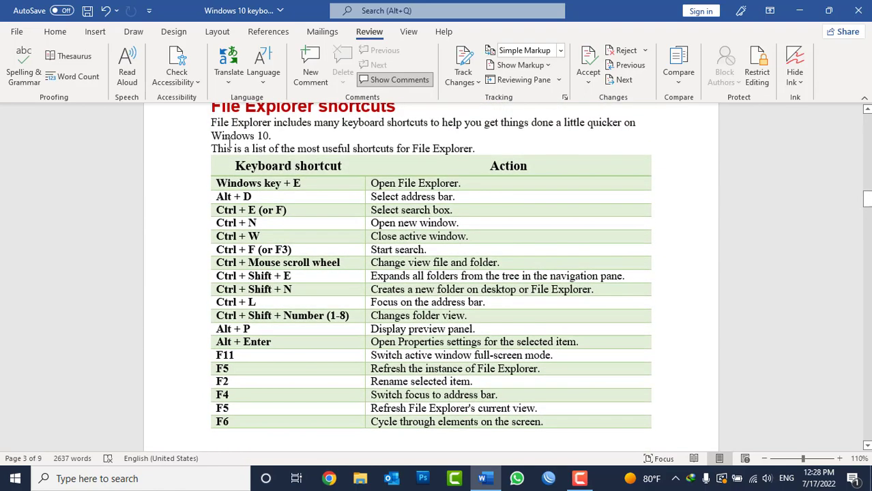
scroll(232, 188, up, 3)
Step: Delete the extra pages following the Essential shortcuts table
key(ctrl+a)
scroll(231, 188, down, 3)
scroll(432, 273, up, 10)
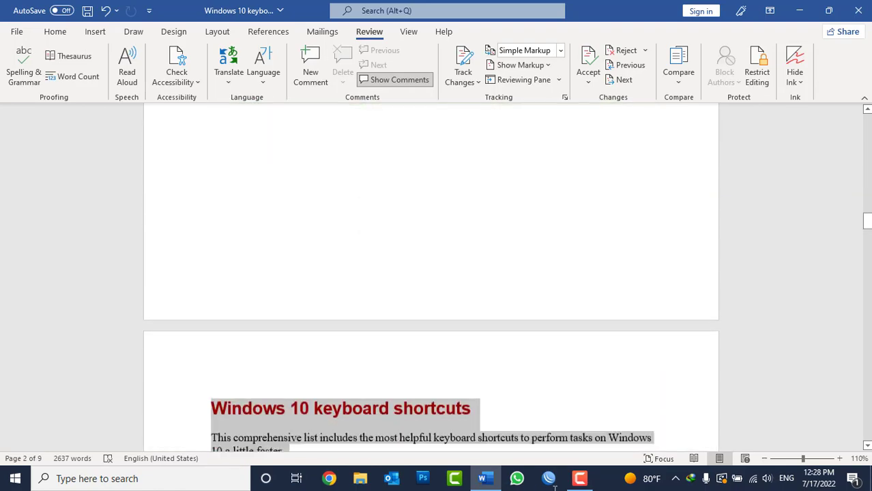
scroll(555, 486, down, 10)
scroll(575, 486, down, 8)
scroll(593, 486, down, 10)
scroll(634, 485, down, 8)
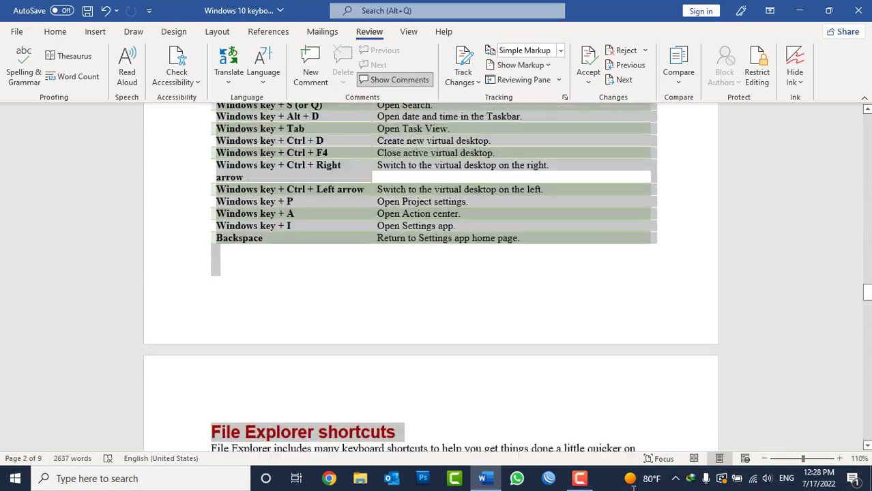
scroll(634, 486, down, 5)
scroll(638, 486, up, 10)
scroll(641, 486, up, 5)
scroll(648, 487, down, 5)
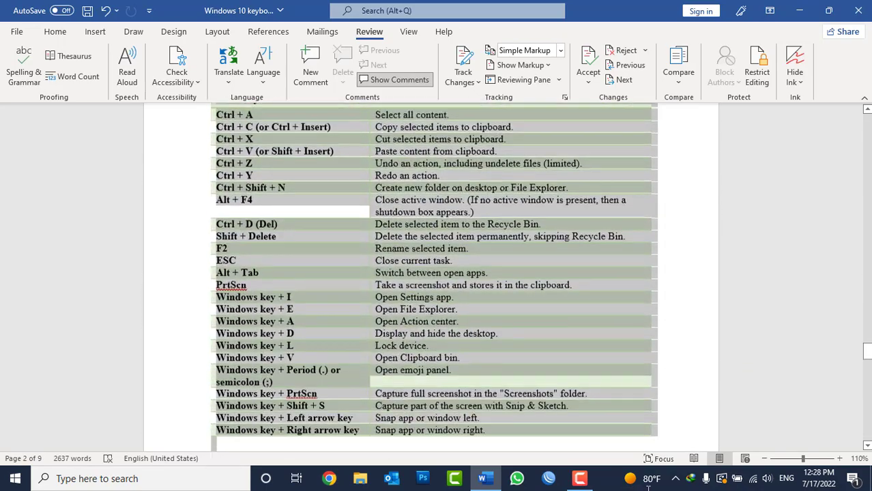
scroll(648, 487, down, 8)
scroll(649, 487, down, 7)
scroll(652, 488, down, 10)
scroll(654, 489, down, 8)
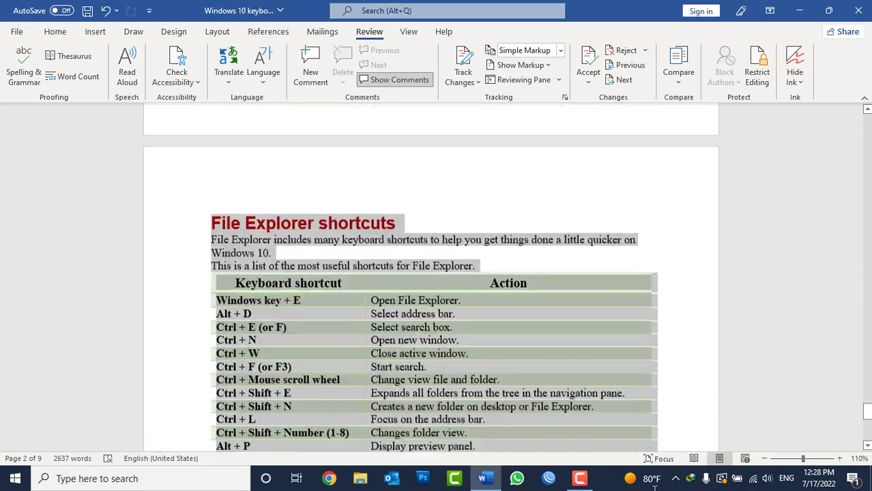
scroll(654, 489, down, 8)
scroll(654, 489, down, 8)
key(Delete)
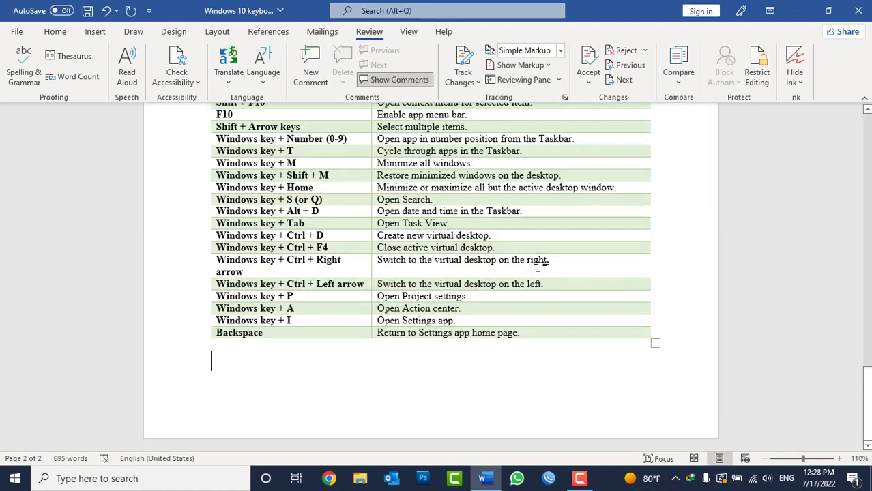
Step: Remove the Desktop shortcuts section, save the trimmed one-page document, and start a blank document
scroll(498, 364, up, 2)
scroll(345, 174, up, 8)
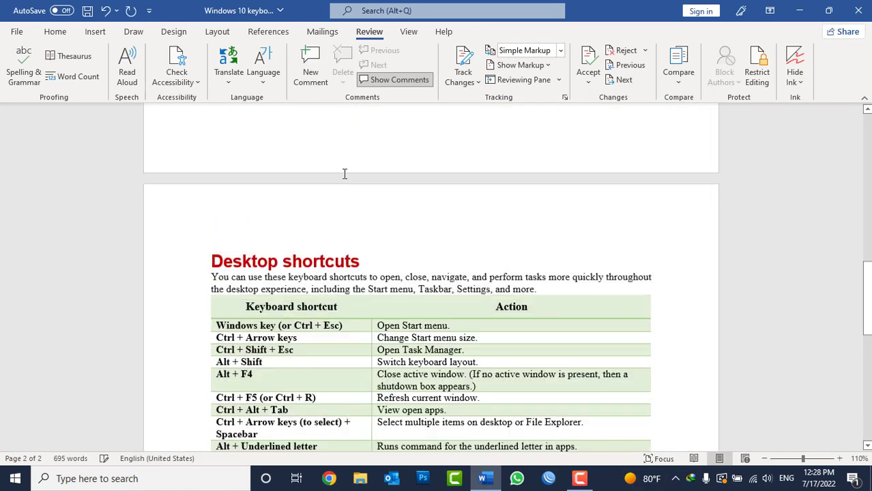
shift+click(203, 260)
key(Delete)
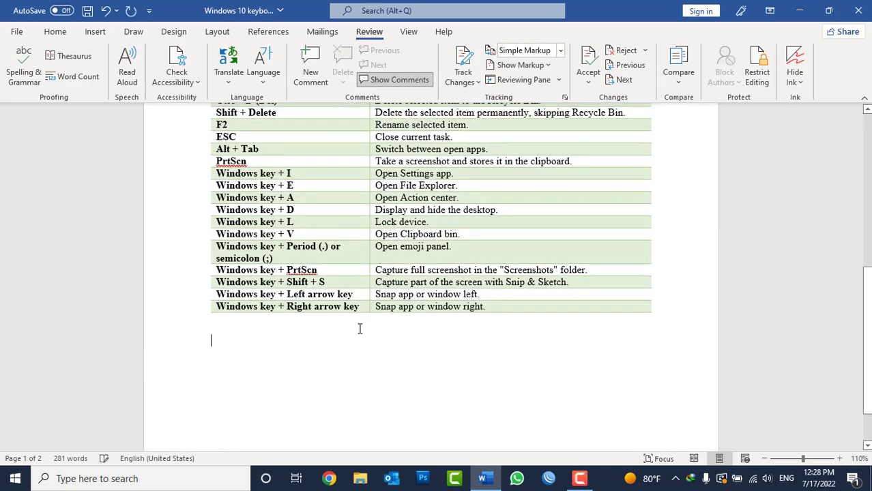
key(ctrl+s)
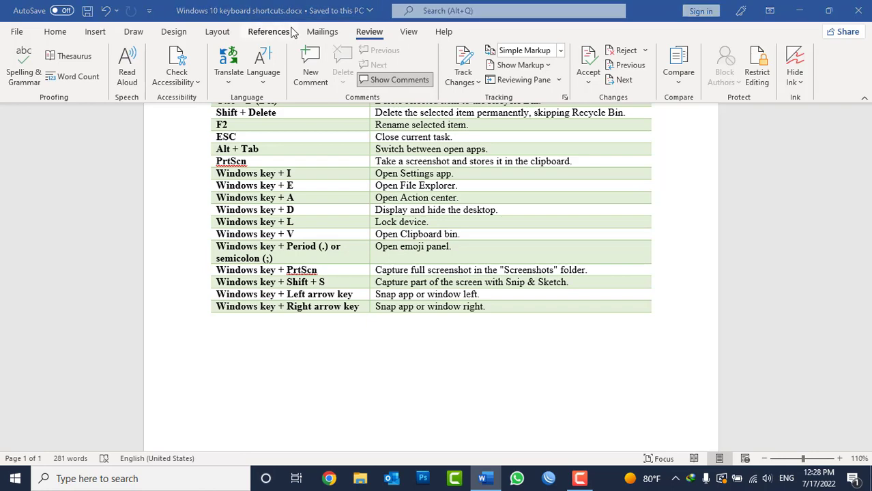
key(ctrl+n)
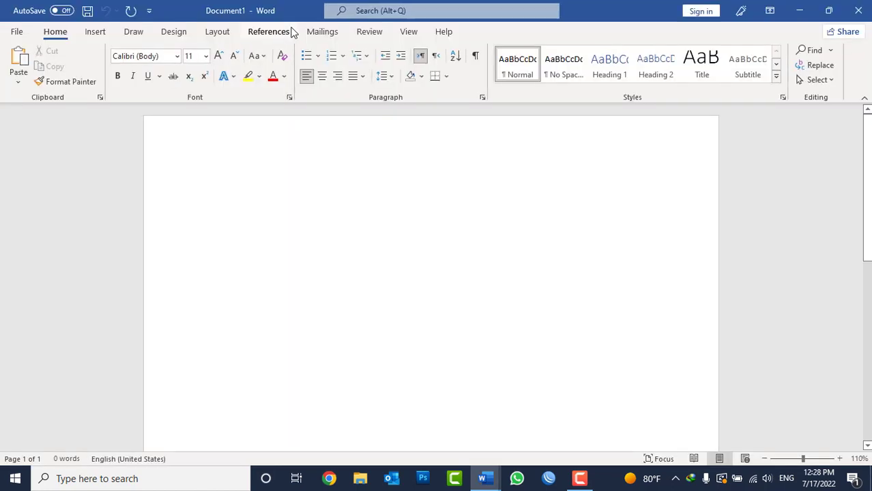
Step: Paste the Desktop shortcuts table, save it as Desktop shortcuts 2.docx, and open blank Document2
key(ctrl+v)
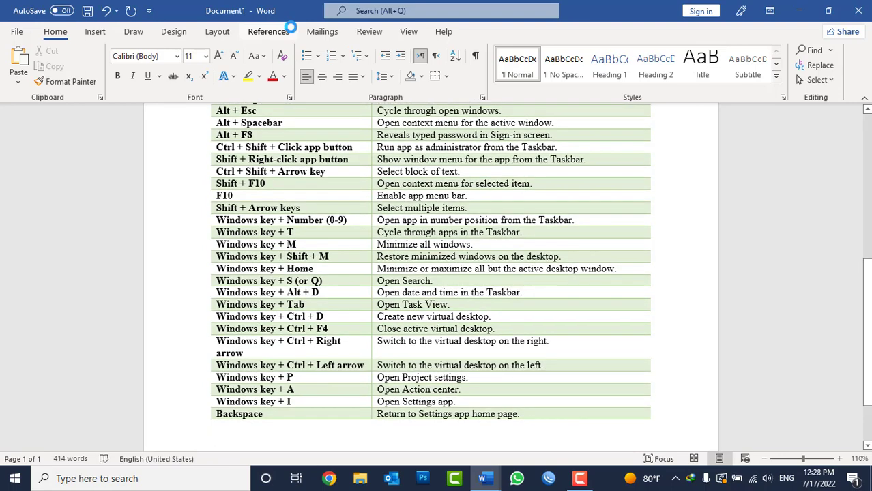
key(F12)
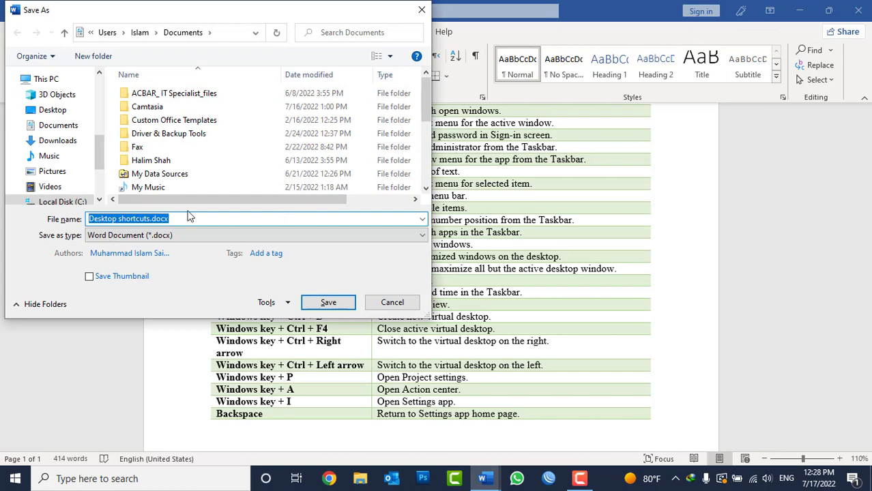
click(187, 217)
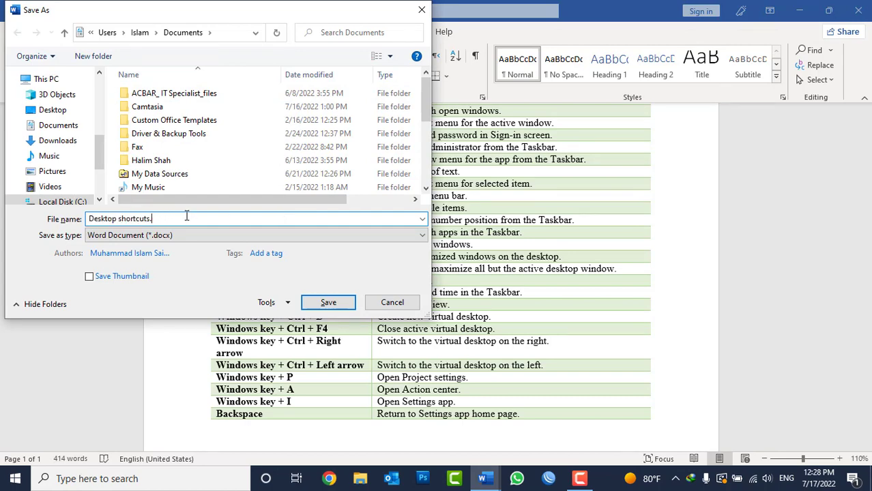
text(2)
key(Return)
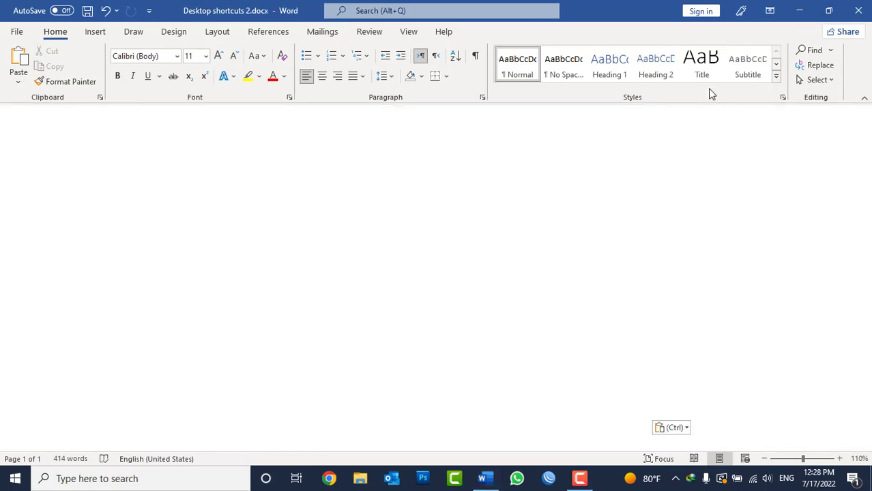
key(ctrl+n)
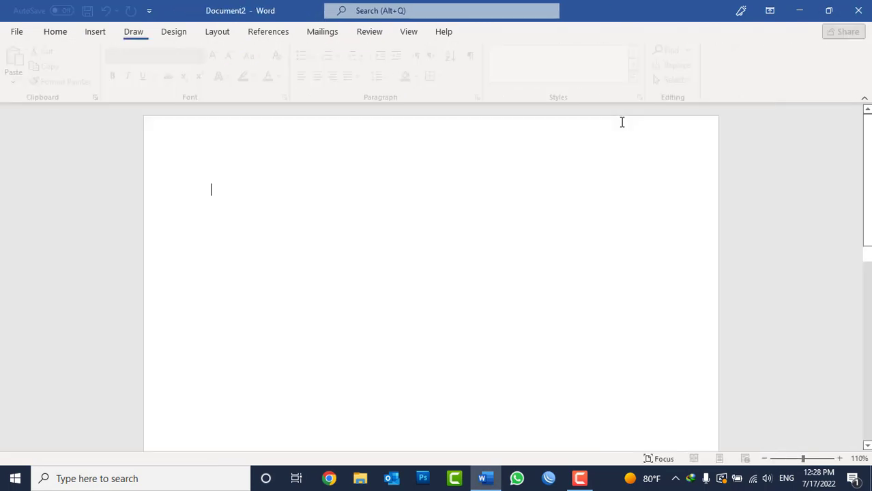
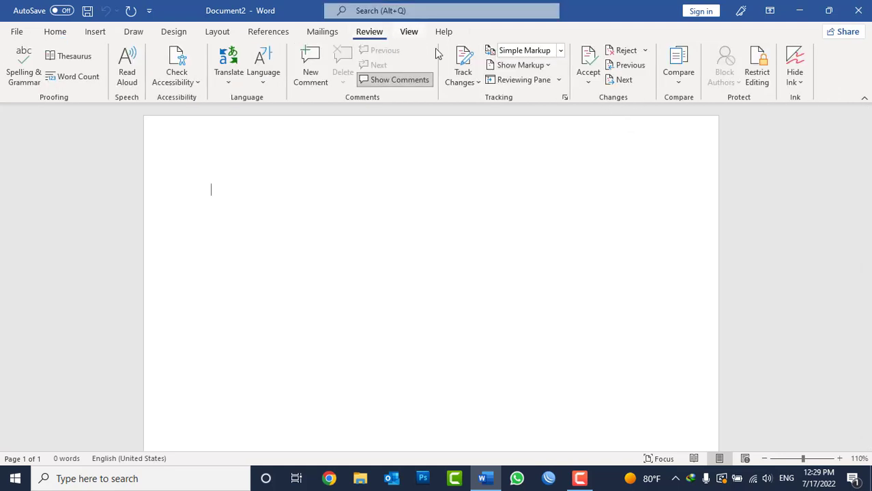
Step: Open Compare Documents and pick Windows 10 keyboard shortcuts.docx from the Desktop as the original
click(677, 81)
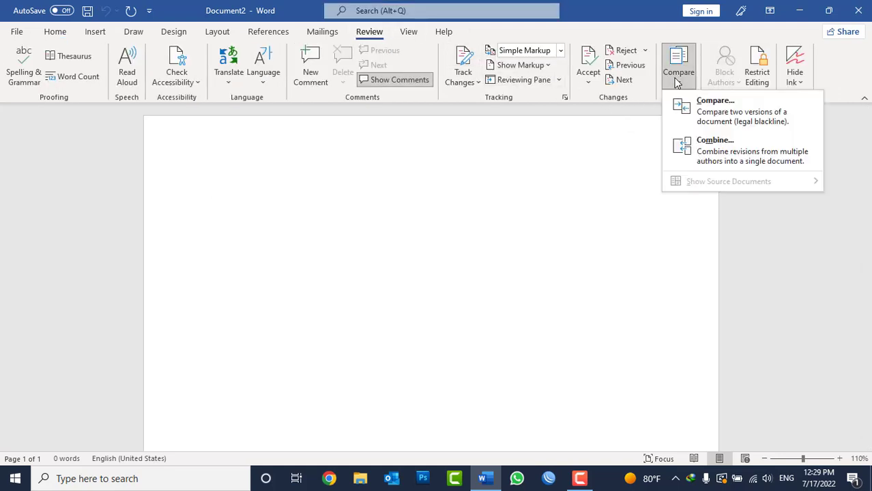
click(705, 121)
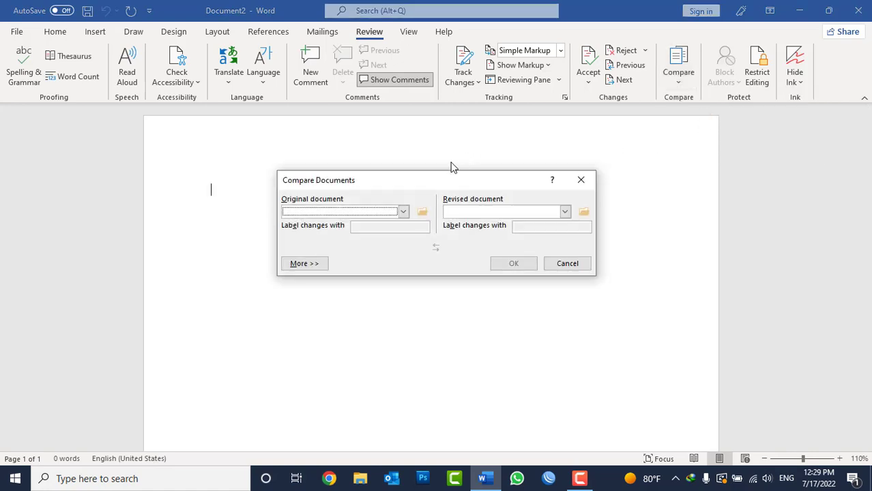
click(404, 213)
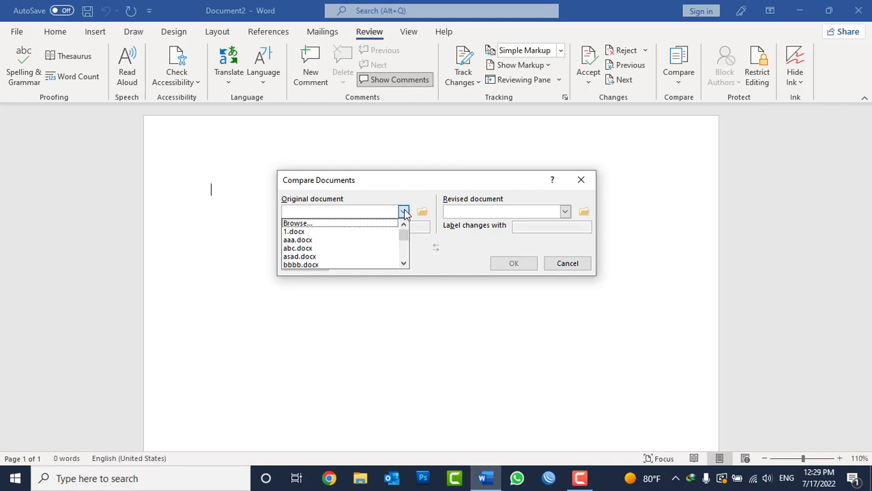
click(379, 224)
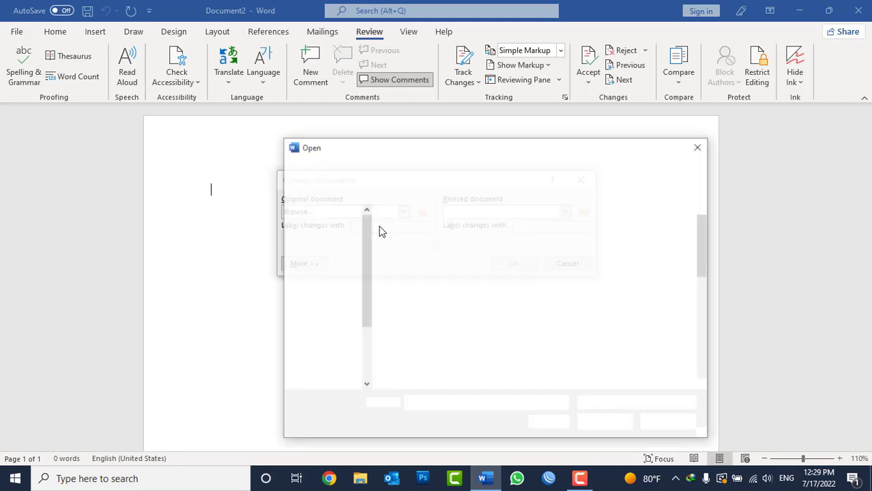
click(336, 248)
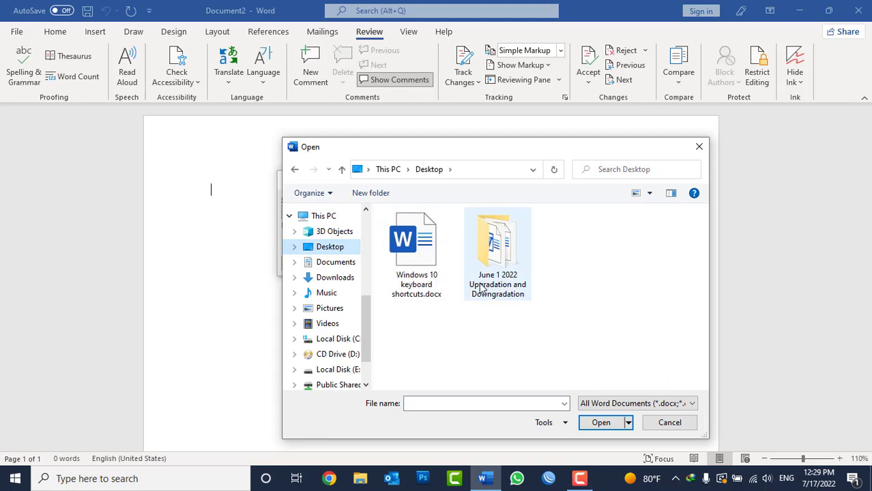
click(421, 251)
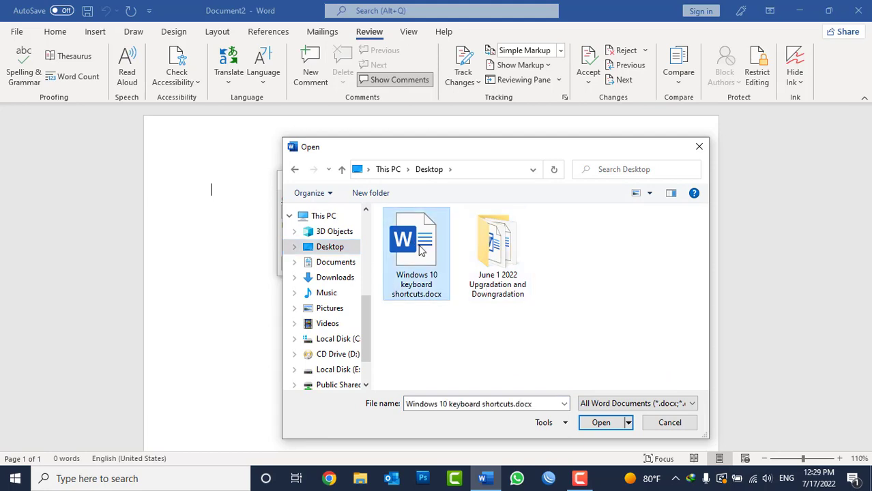
click(601, 424)
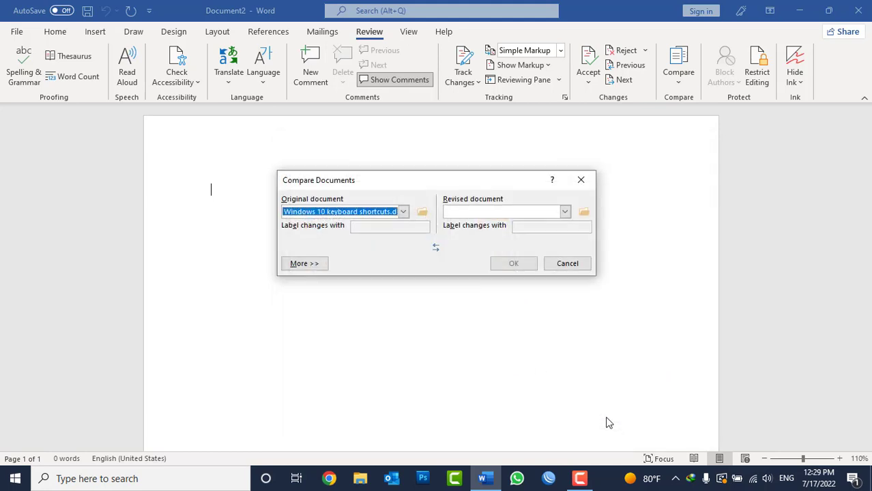
Step: Pick Desktop shortcuts 2.docx from the Documents folder as the revised document
click(565, 212)
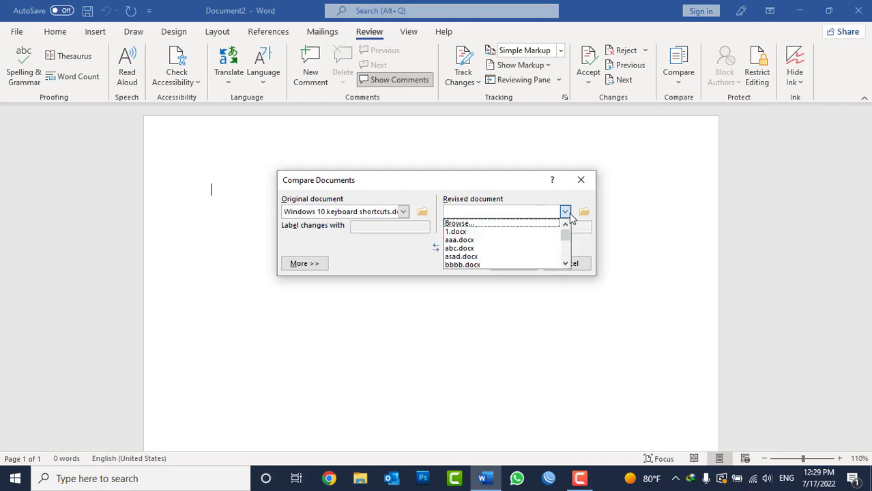
click(533, 225)
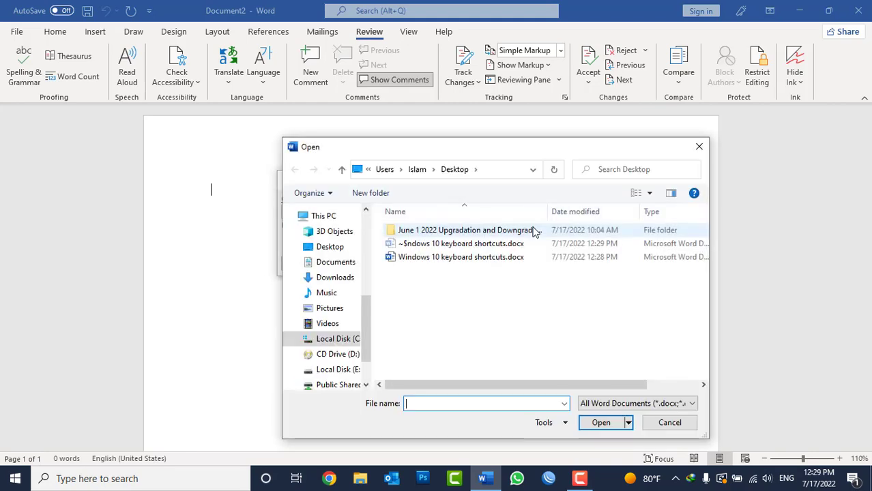
click(345, 266)
scroll(502, 297, down, 3)
scroll(503, 297, down, 2)
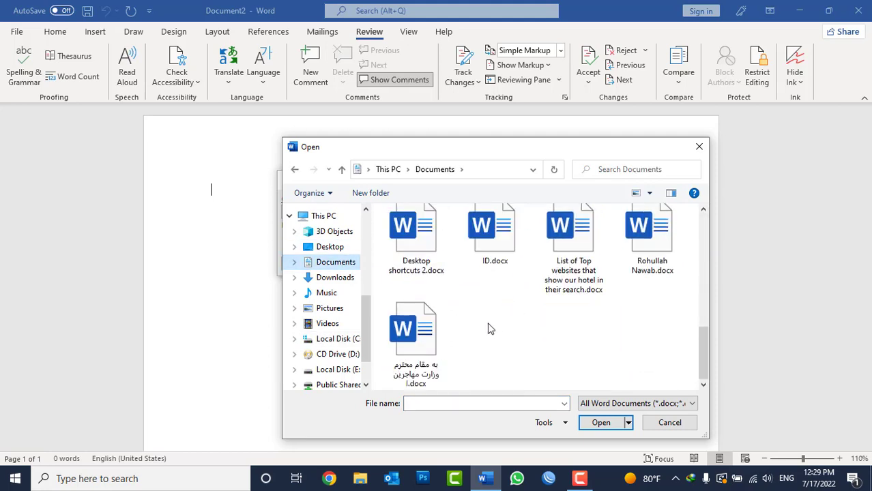
double_click(407, 243)
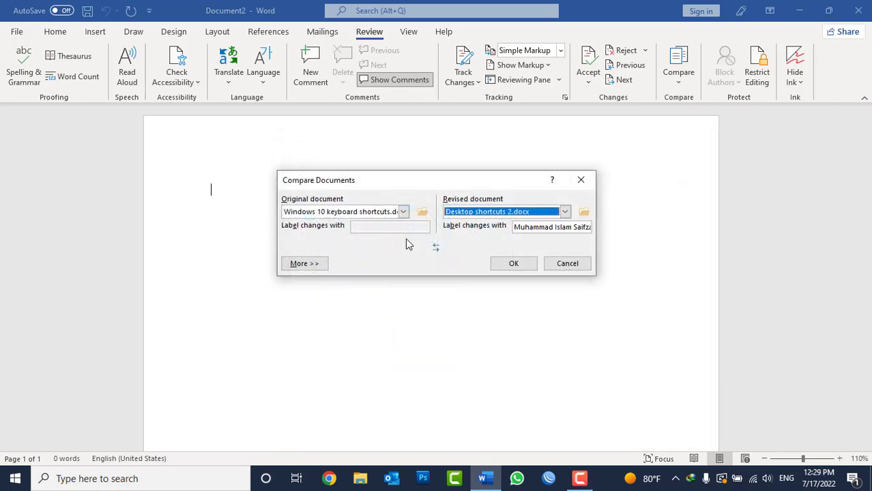
Step: Review the expanded comparison settings, collapse them, and generate Compare Result 3 with 72 revisions
click(316, 263)
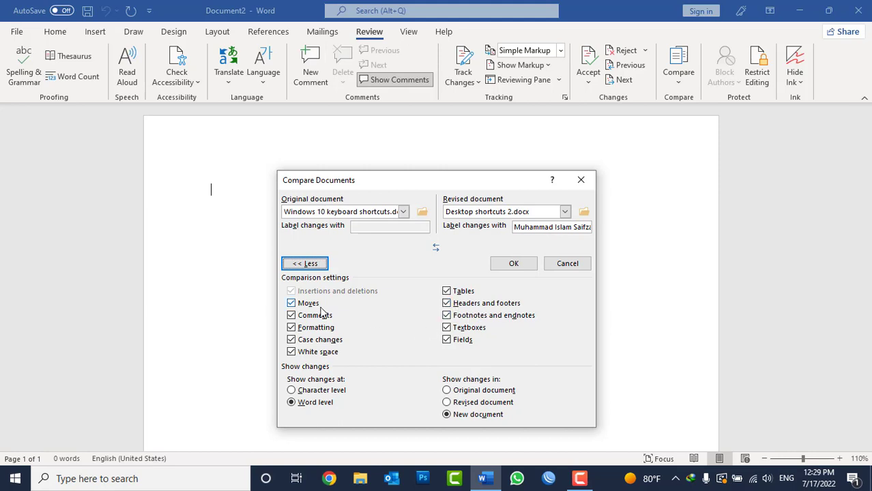
click(317, 263)
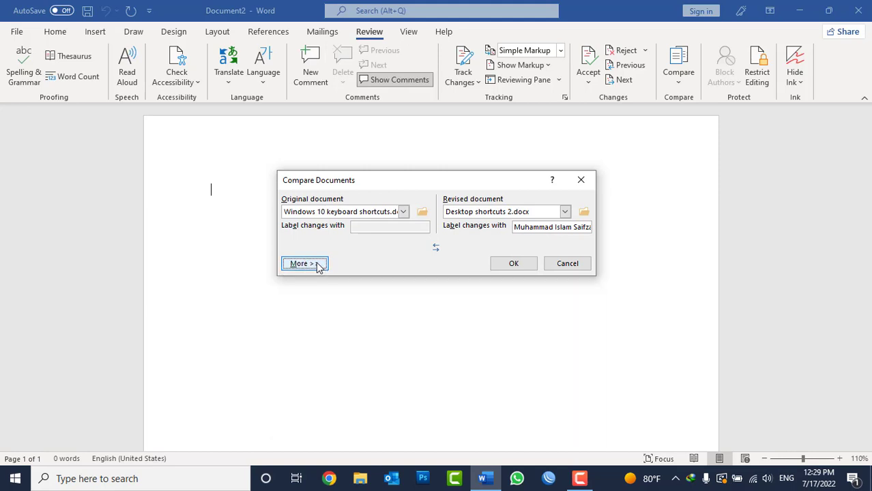
click(516, 266)
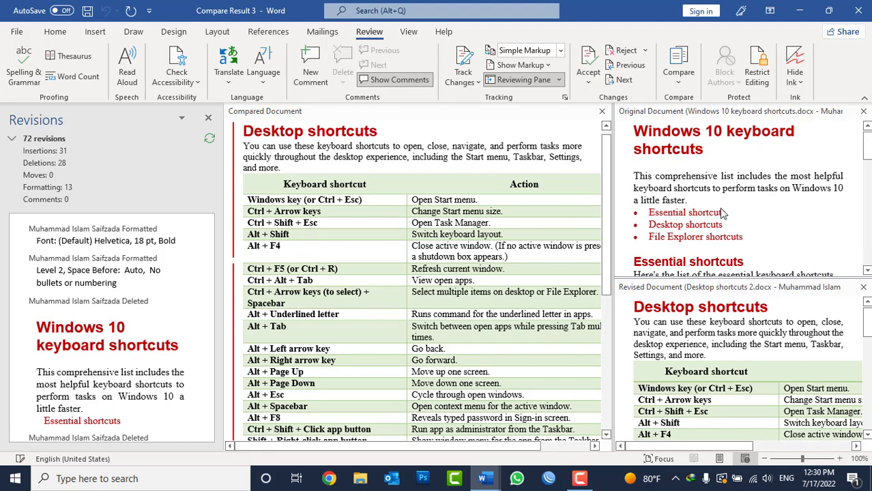
scroll(722, 214, down, 3)
scroll(746, 350, up, 3)
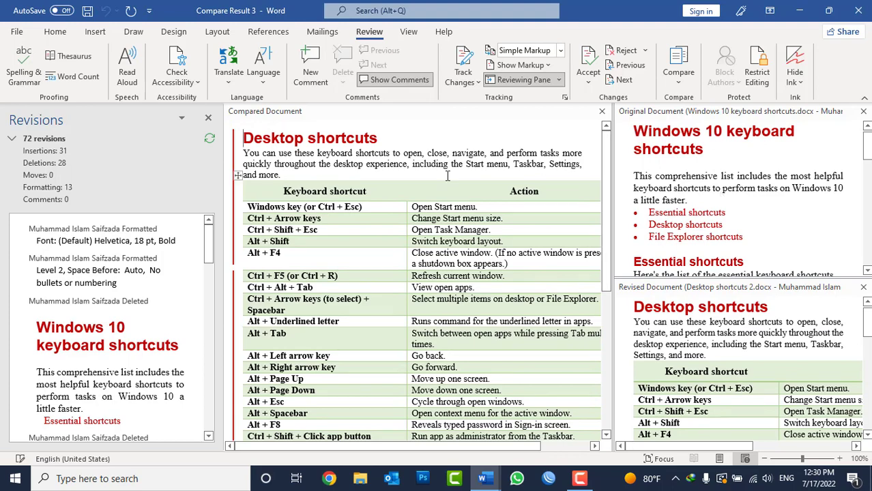
scroll(445, 272, down, 2)
scroll(446, 270, up, 2)
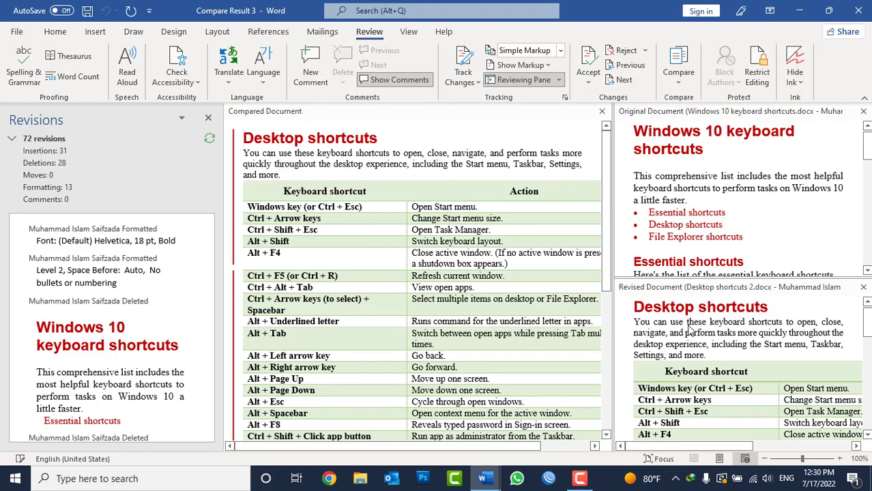
double_click(677, 176)
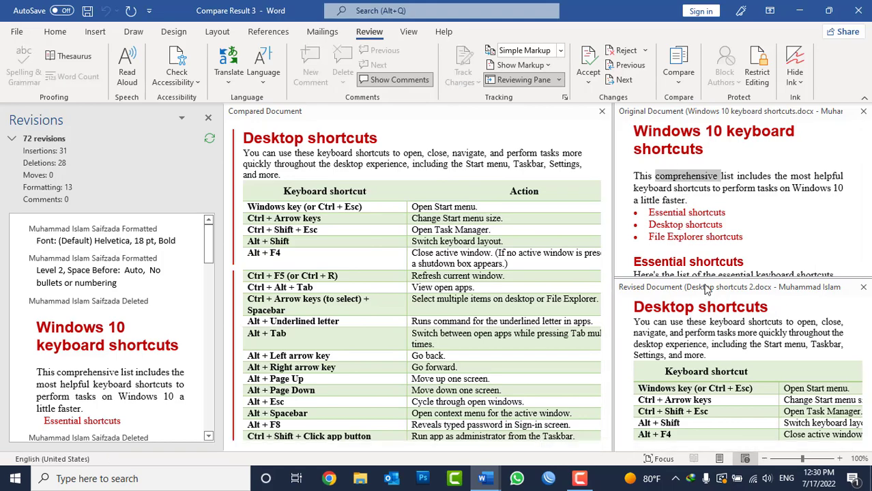
double_click(697, 322)
click(346, 155)
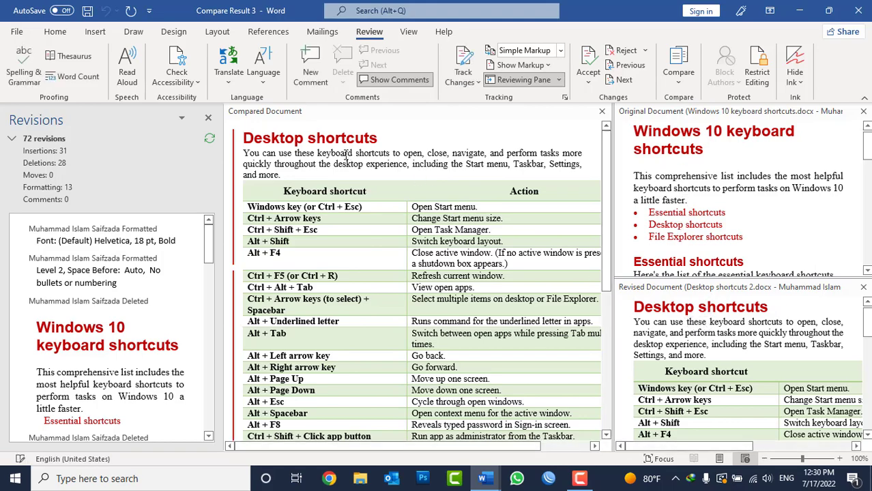
double_click(335, 154)
scroll(409, 273, down, 6)
scroll(409, 273, up, 6)
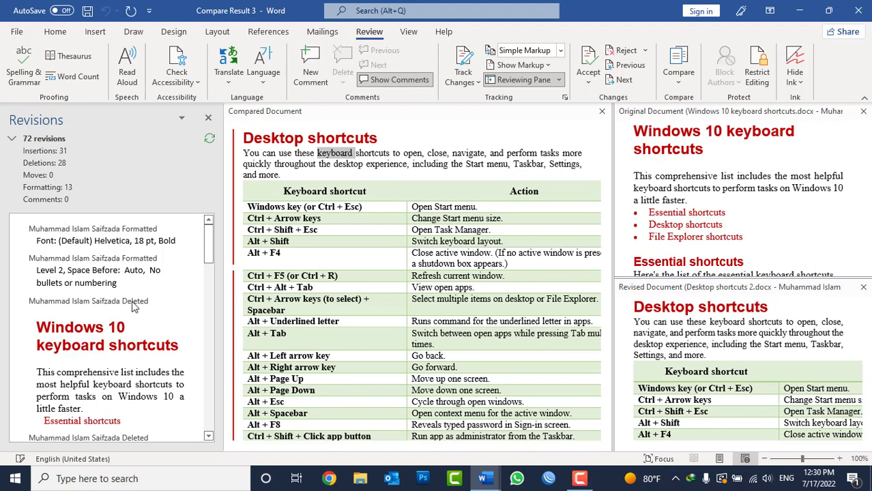
scroll(90, 355, down, 3)
scroll(95, 376, down, 6)
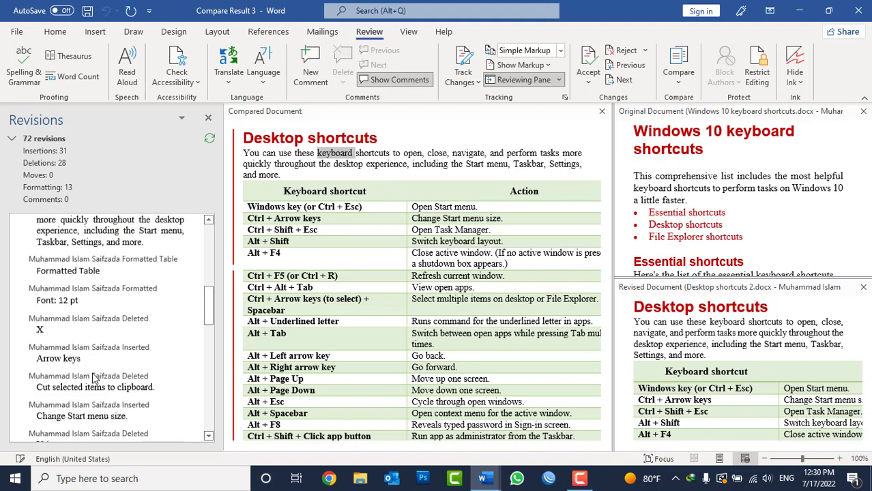
scroll(103, 362, down, 1)
scroll(134, 331, up, 5)
scroll(134, 331, up, 4)
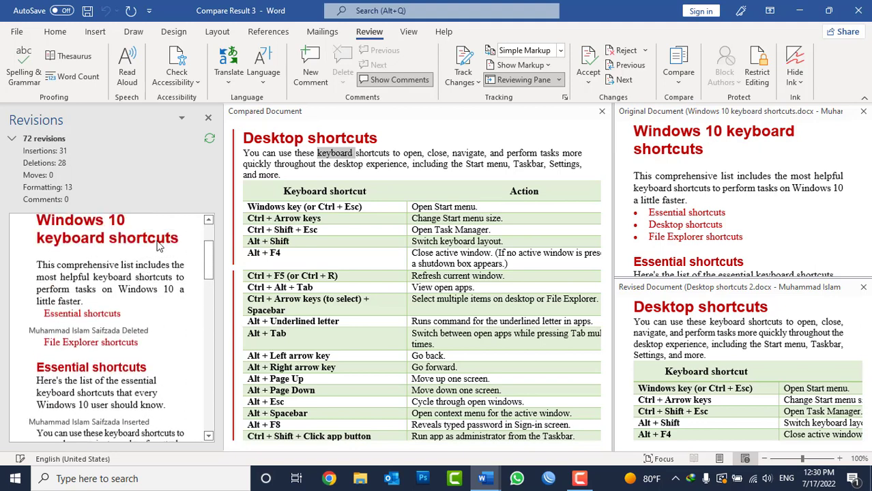
scroll(134, 331, up, 1)
click(433, 162)
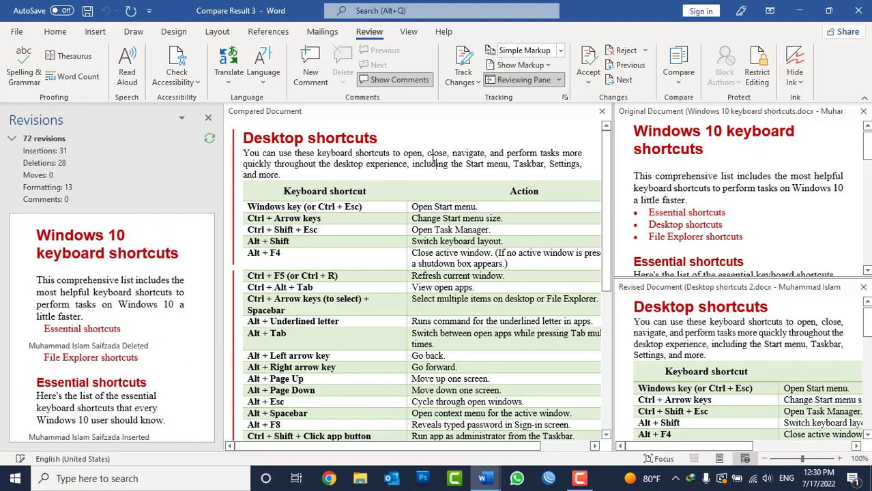
triple_click(431, 153)
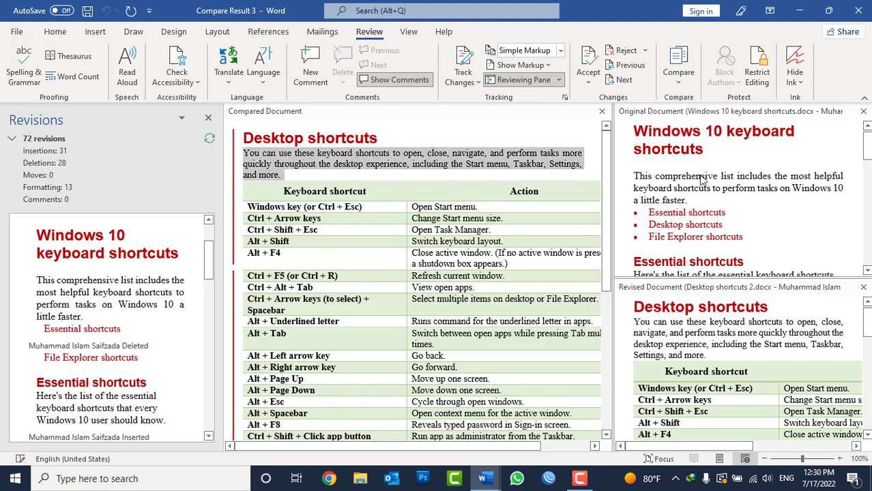
drag(655, 176, 703, 177)
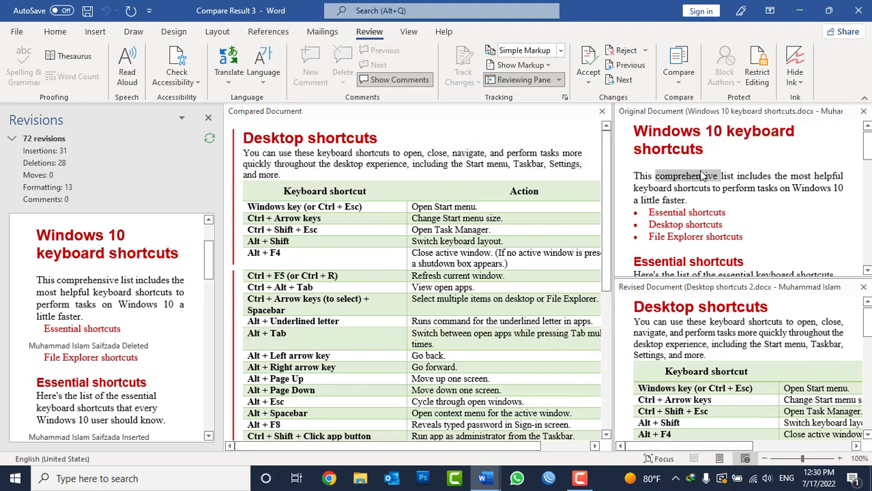
click(686, 85)
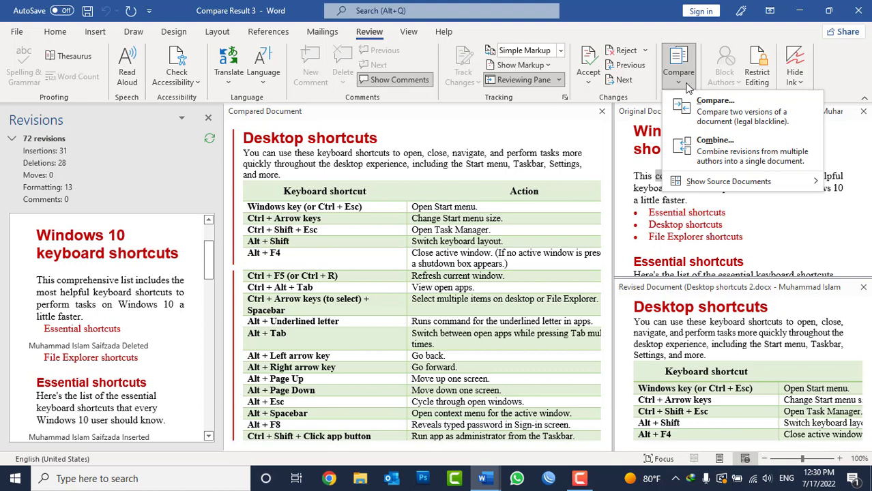
mouse_move(720, 187)
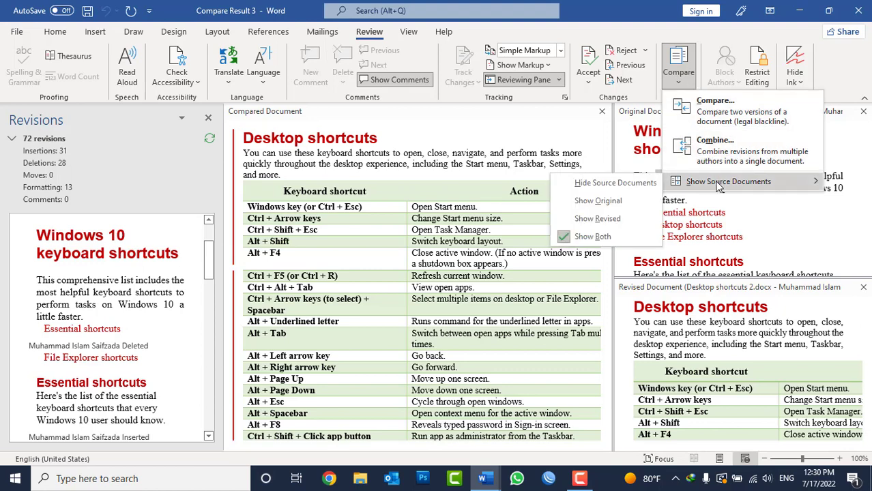
click(626, 208)
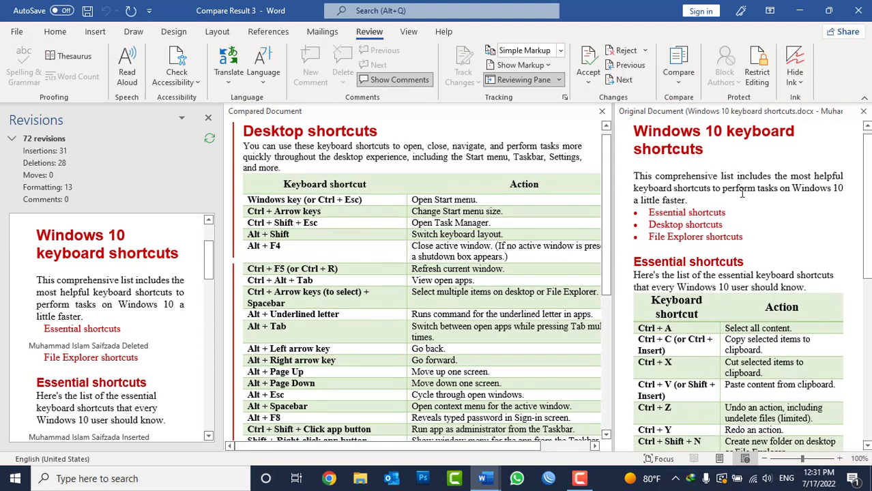
click(678, 71)
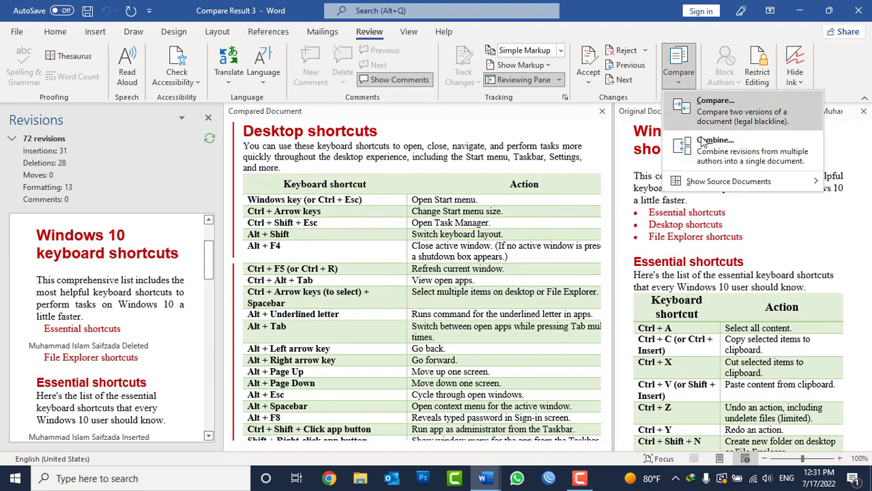
mouse_move(718, 186)
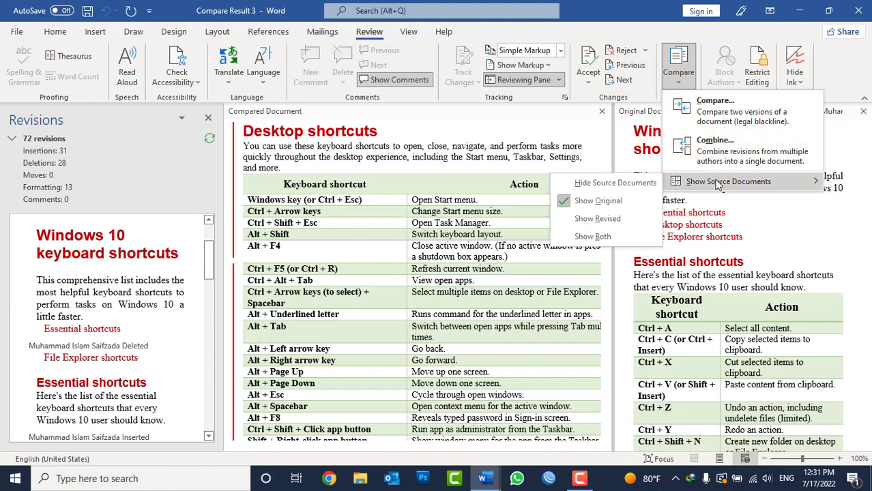
click(639, 219)
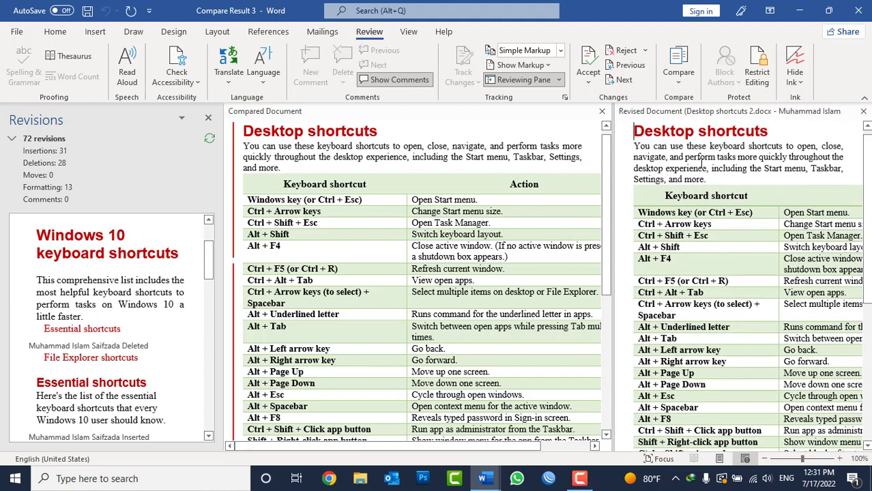
click(678, 71)
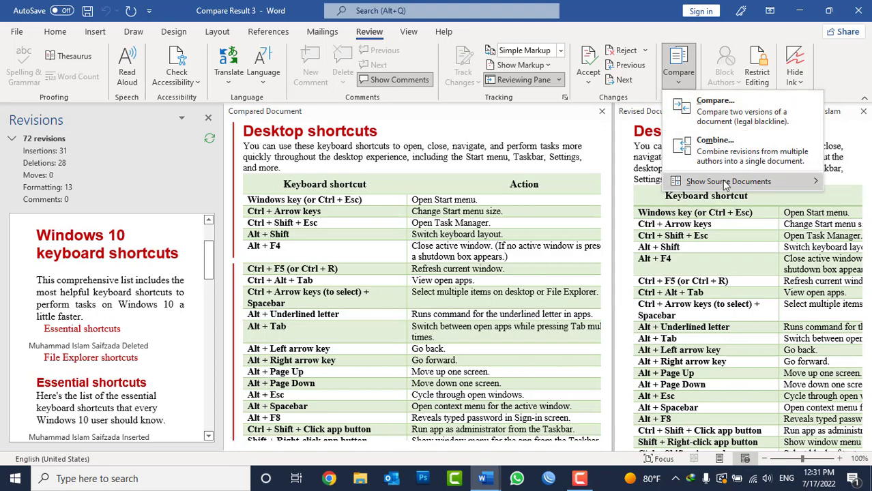
mouse_move(725, 185)
click(627, 237)
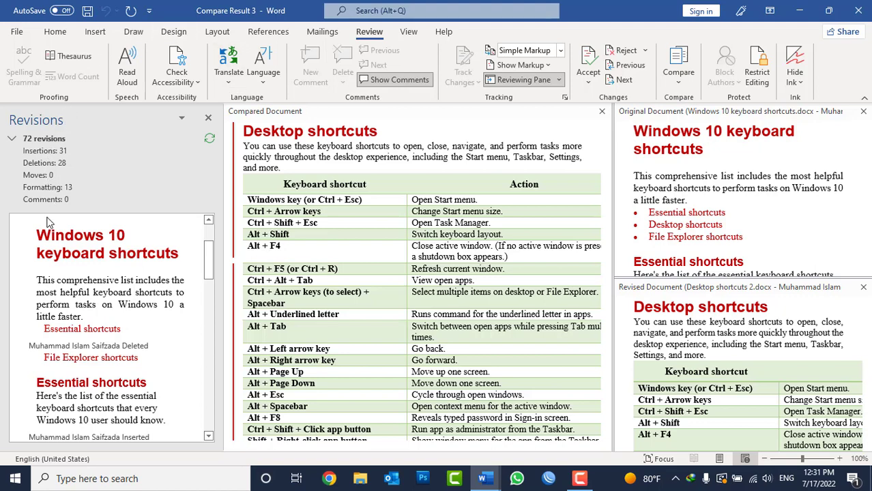
Step: Close Compare Result 3 without saving and fill Document2 with =rand() sample paragraphs
click(859, 10)
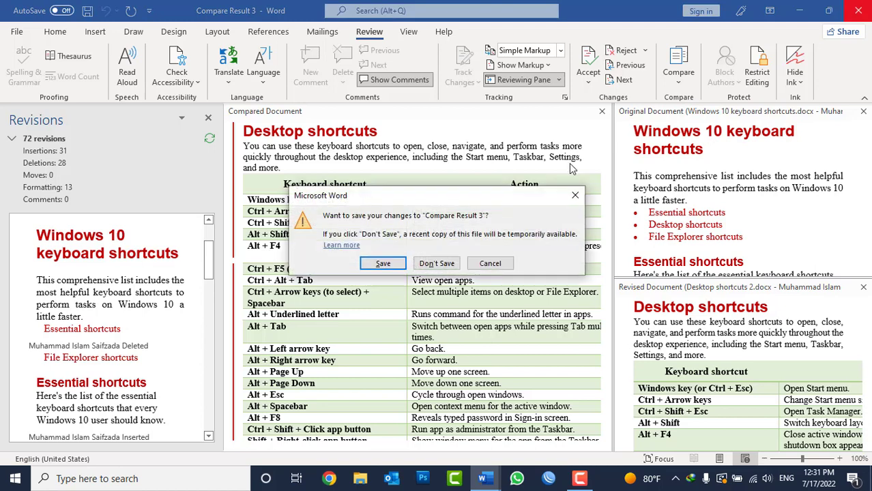
click(443, 263)
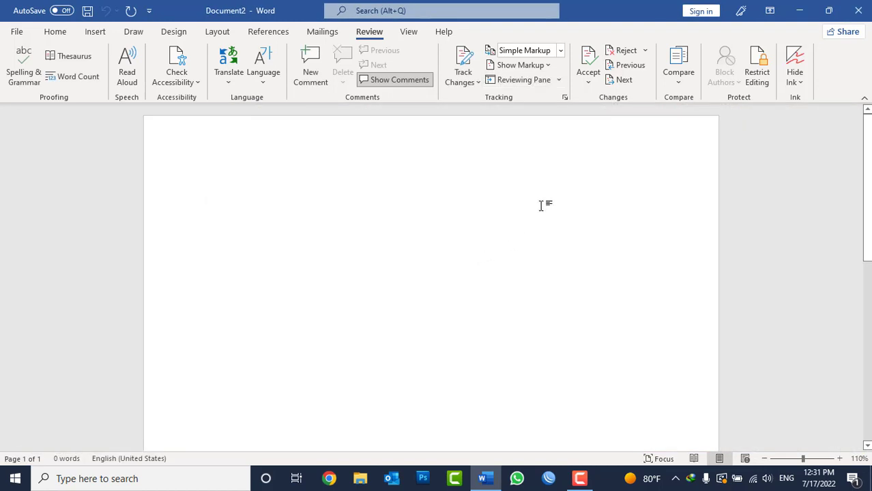
text(=rand()
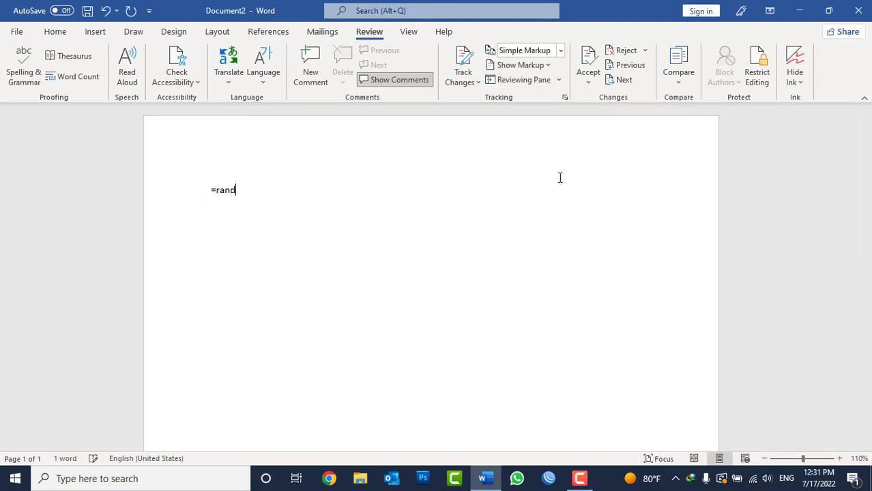
text())
key(Return)
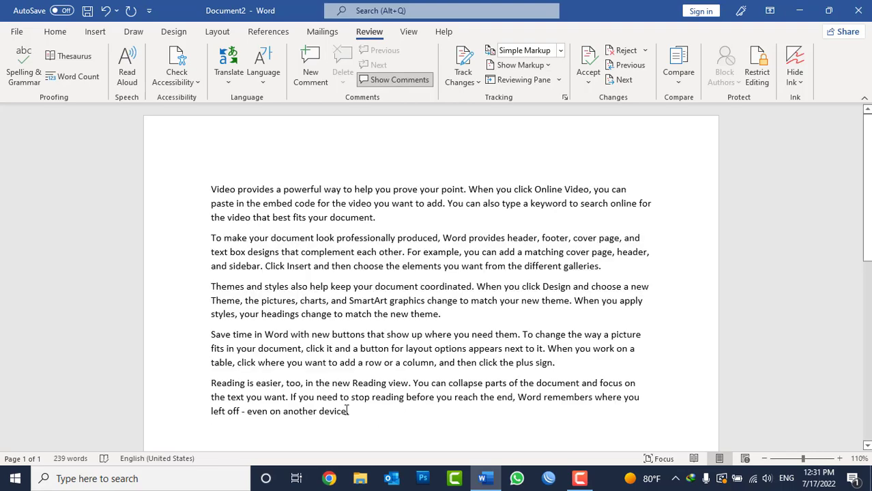
Step: Delete the last two sample paragraphs, leaving three, and bring up the Save As options
drag(386, 430, 208, 331)
key(Delete)
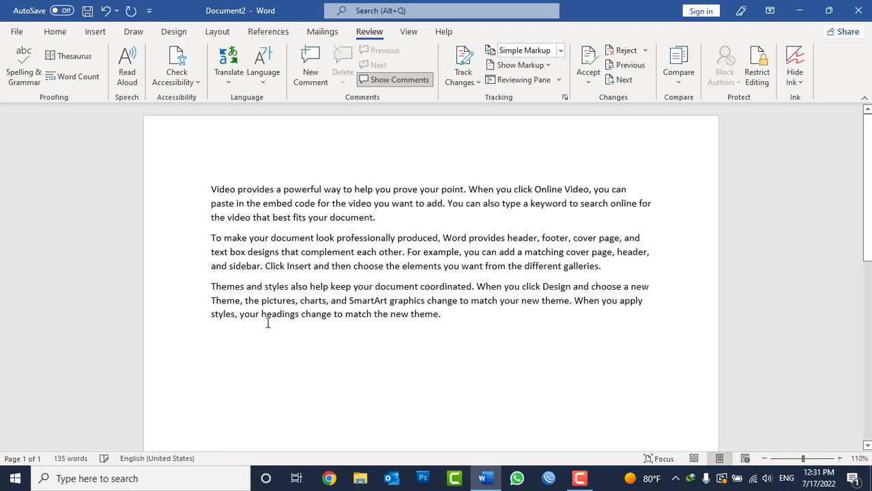
key(ctrl+s)
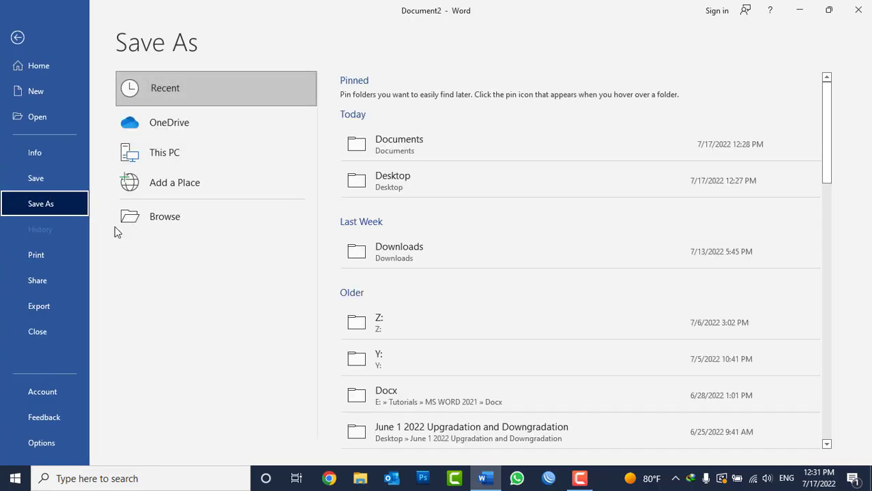
Step: Browse to the Desktop and save the file as Computer Notes.docx
click(162, 219)
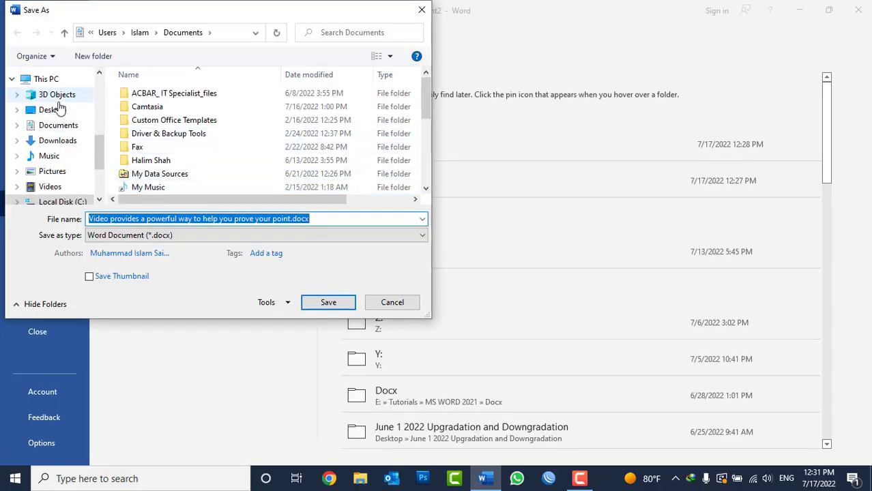
click(52, 110)
text(1)
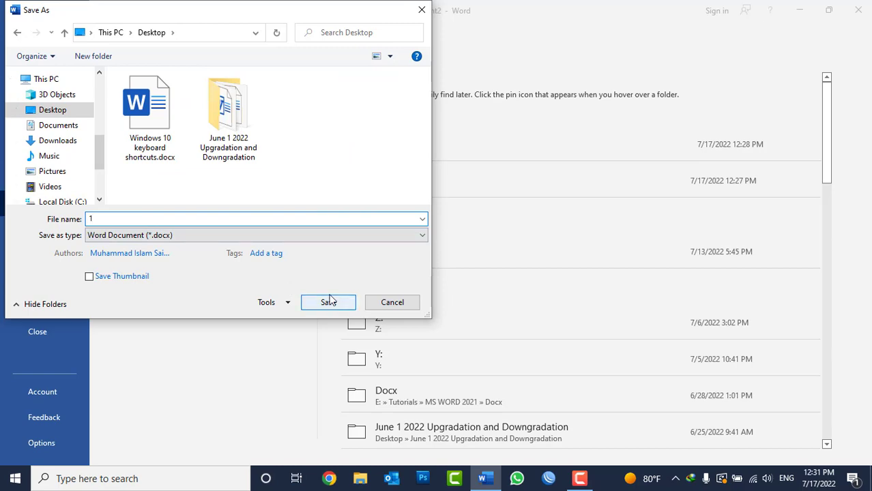
text(Computer Notes)
key(Return)
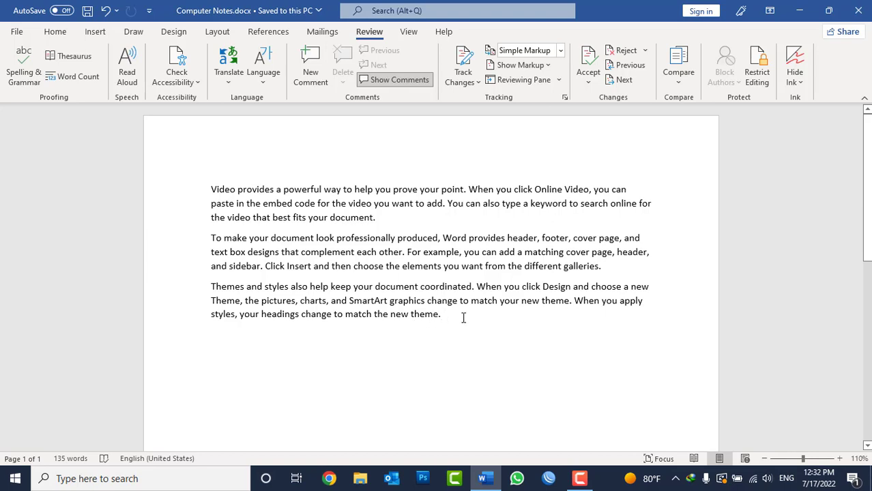
Step: Add a new paragraph reading 'Computer is an electronice device or machine which accept…'
key(Return)
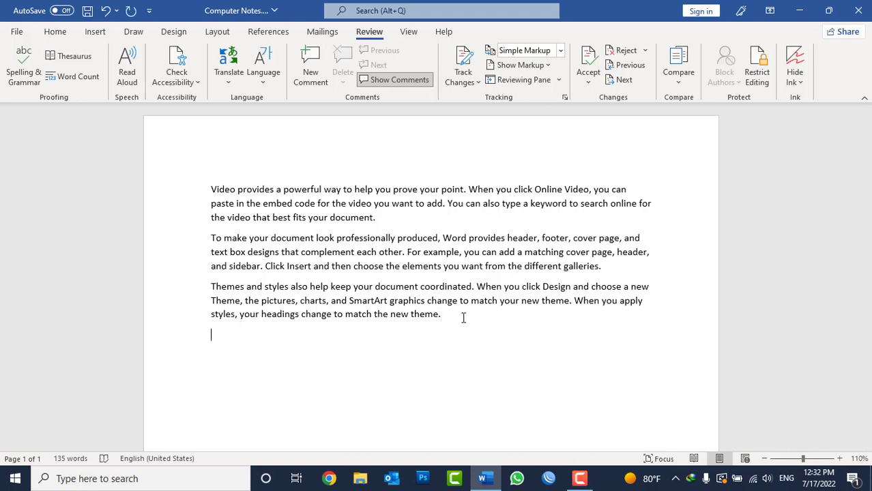
text(Computer is an elect)
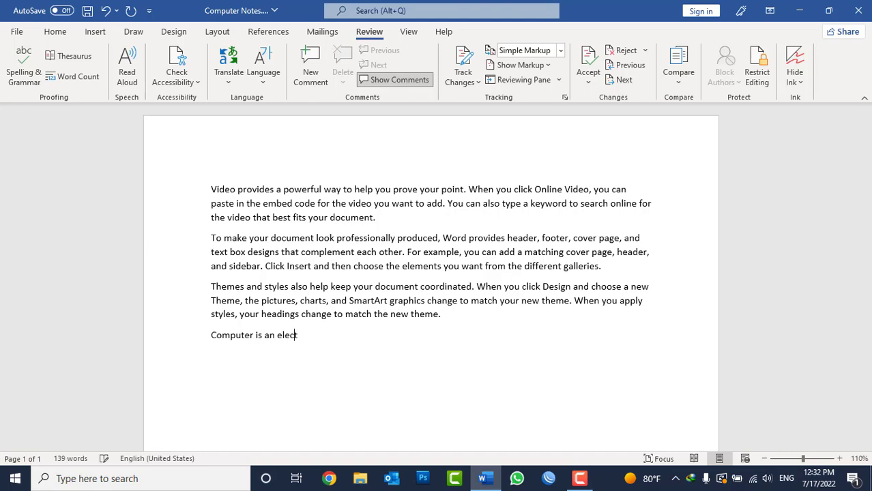
text(ronice device )
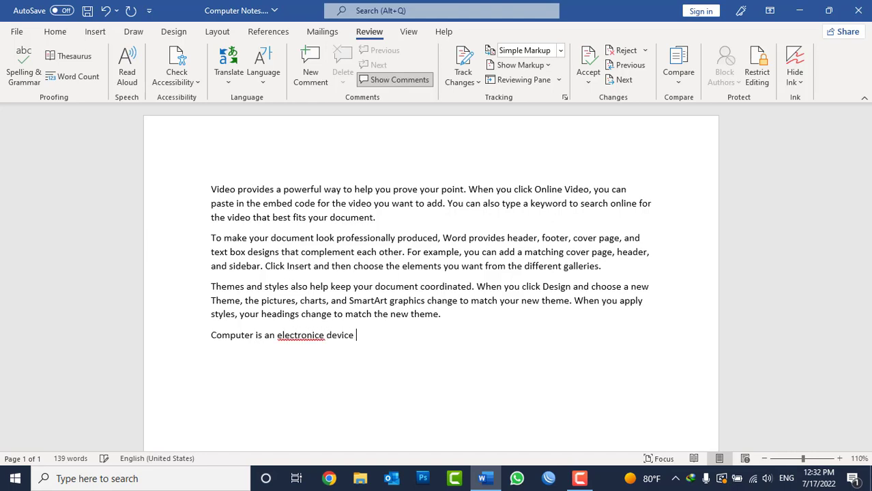
text(or machine )
text(whic)
key(BackSpace)
key(BackSpace)
key(BackSpace)
text(cept inp)
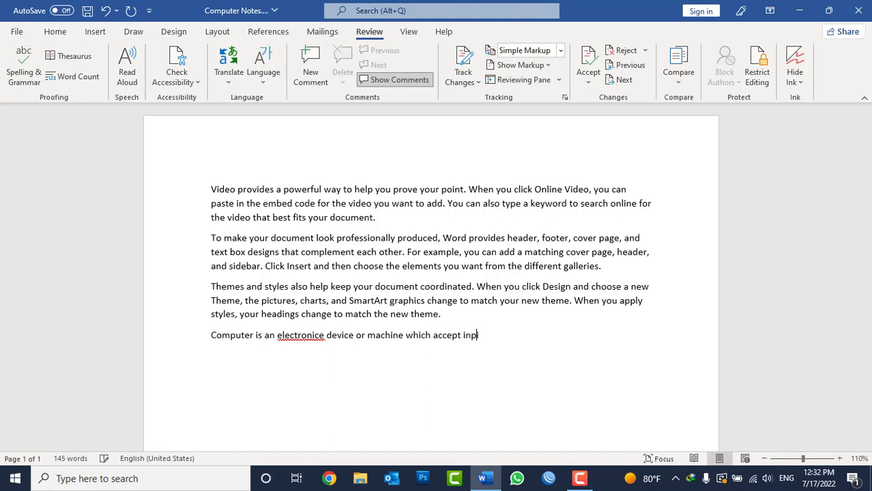
Step: Finish the sentence with 'input data' and correct 'electronice' to 'electronic'
text(ut data)
key(BackSpace)
right_click(311, 334)
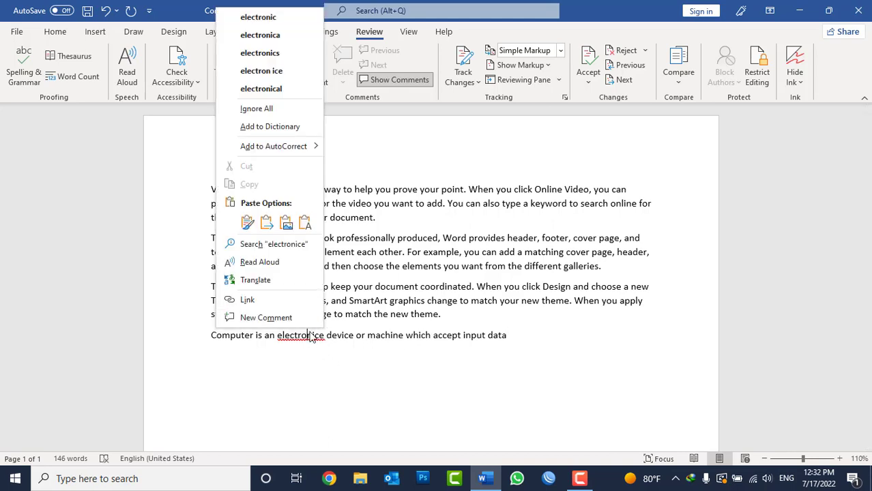
click(276, 21)
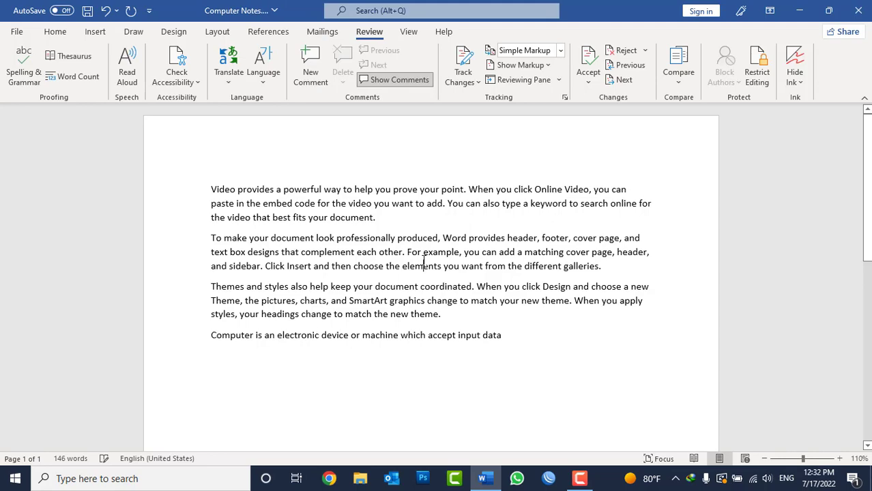
key(F12)
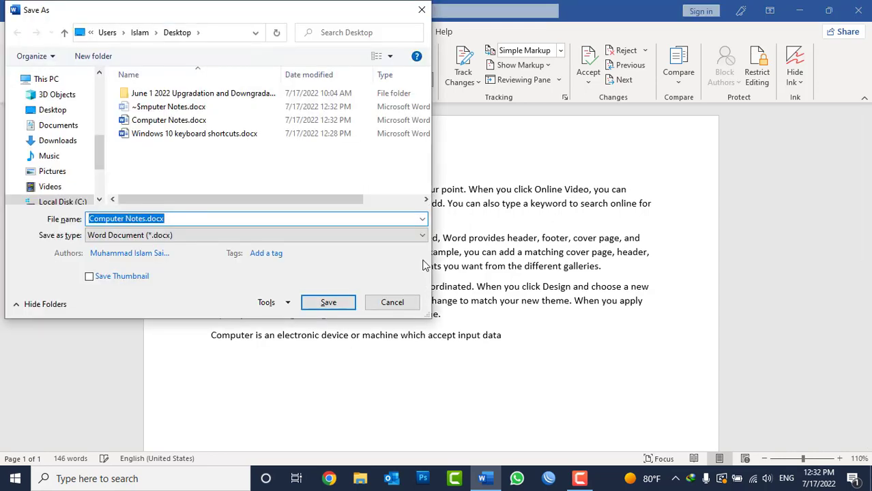
Step: Save the notes as a copy named 'Computer Notes - revised'
key(End)
key(BackSpace)
key(BackSpace)
key(BackSpace)
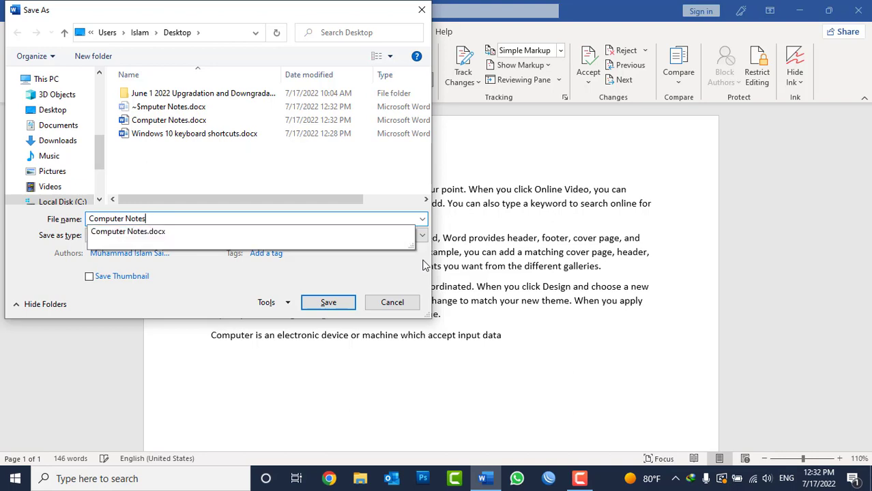
text(- revised)
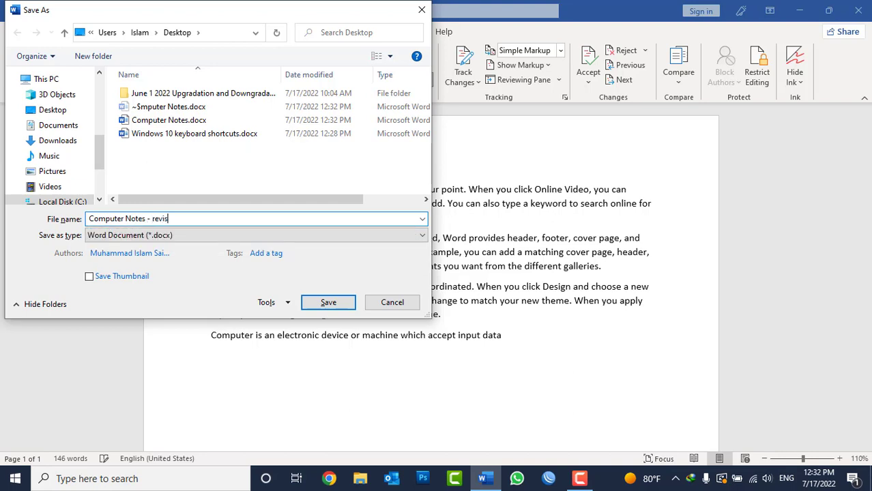
click(328, 303)
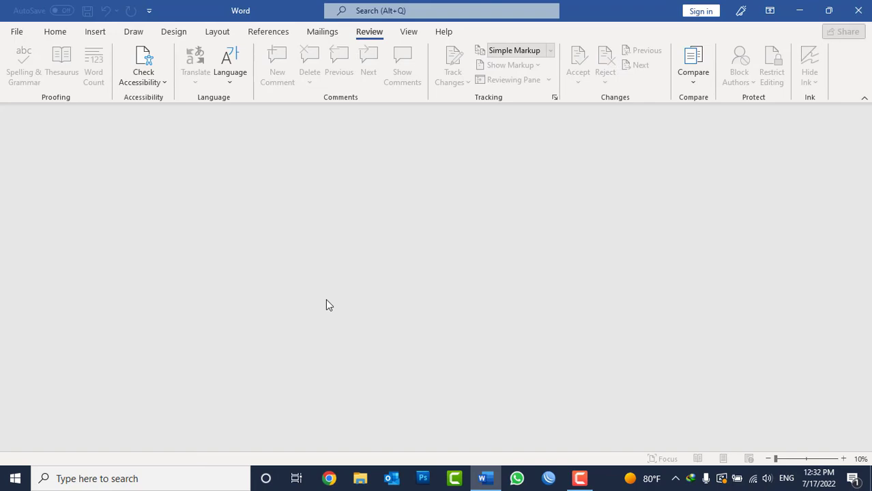
Step: From a new blank document, start a comparison using Computer Notes.docx as the original
key(ctrl+n)
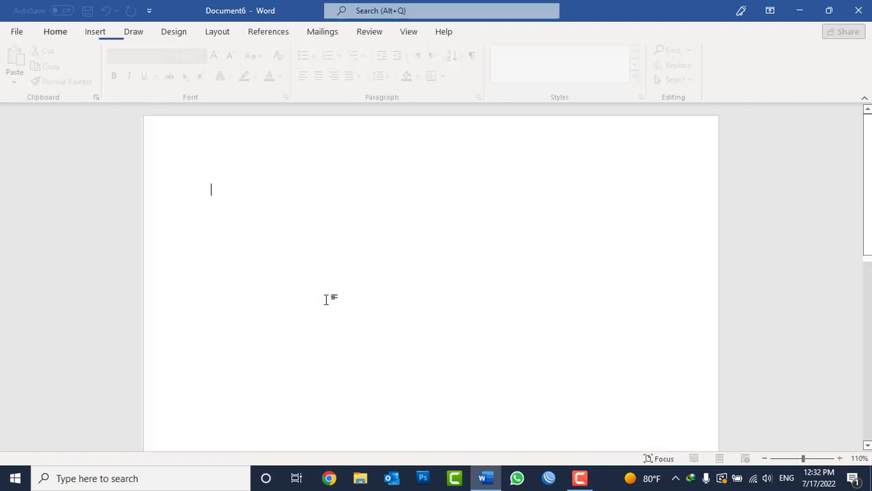
click(371, 32)
click(688, 81)
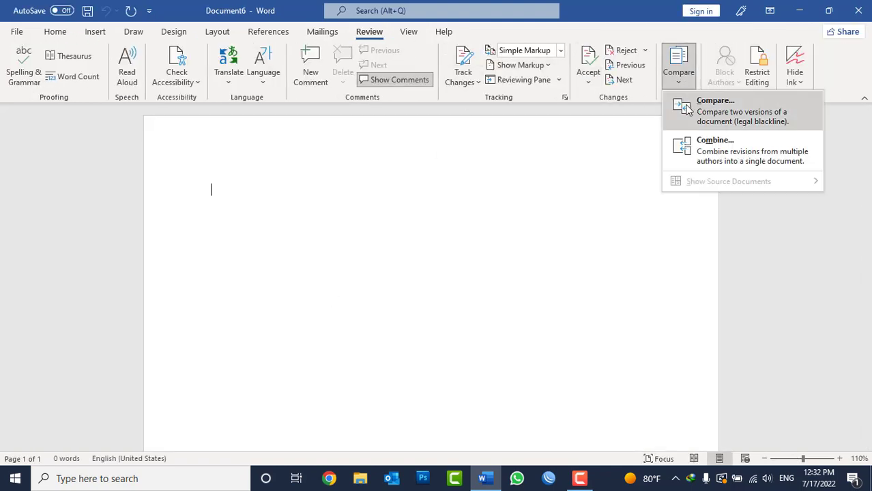
click(701, 110)
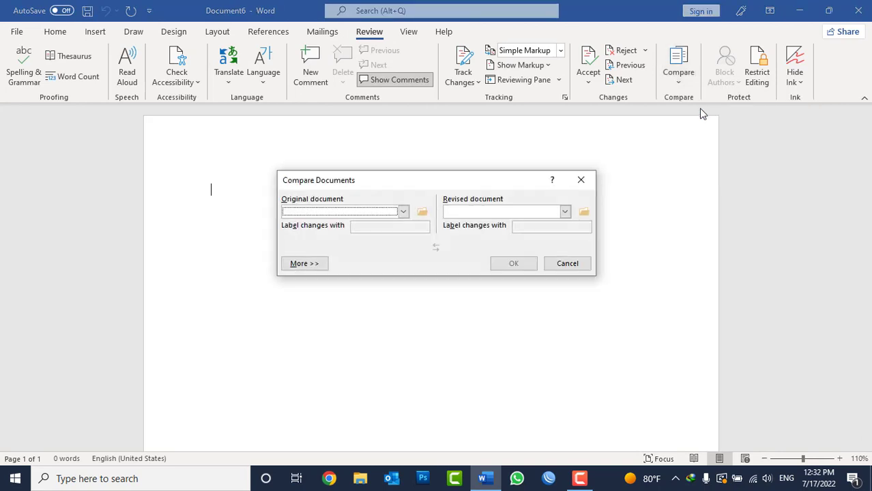
click(404, 211)
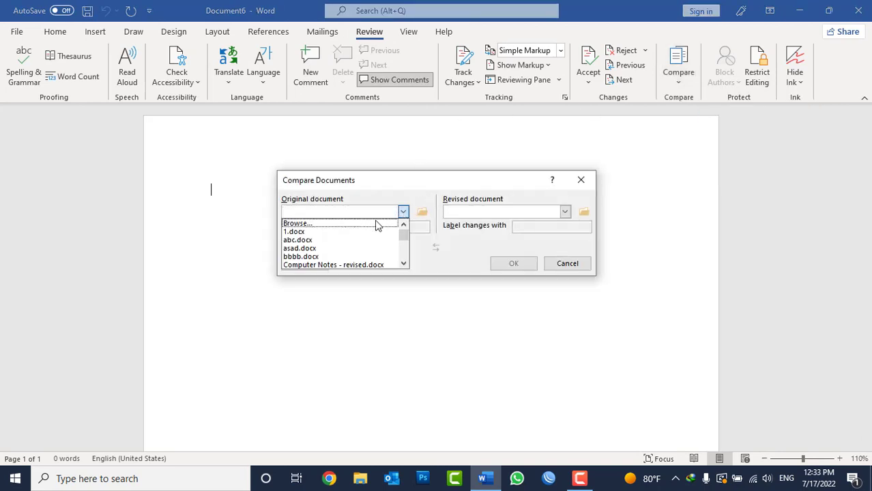
click(358, 224)
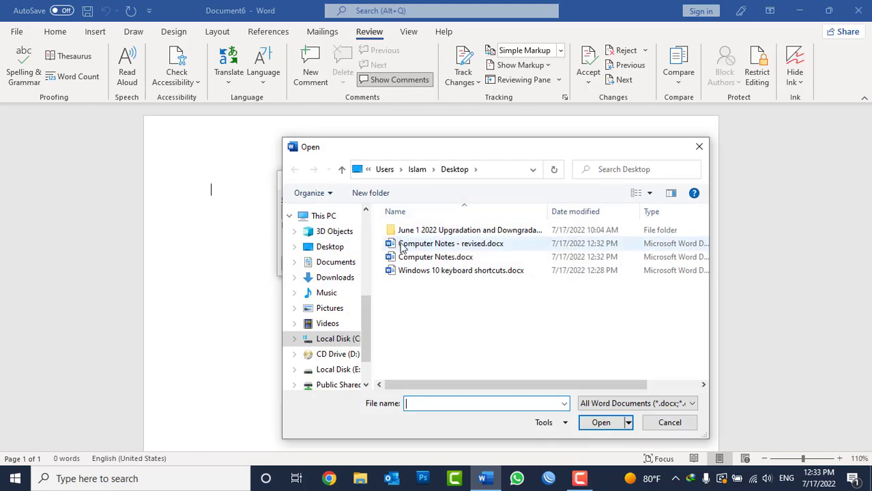
click(412, 260)
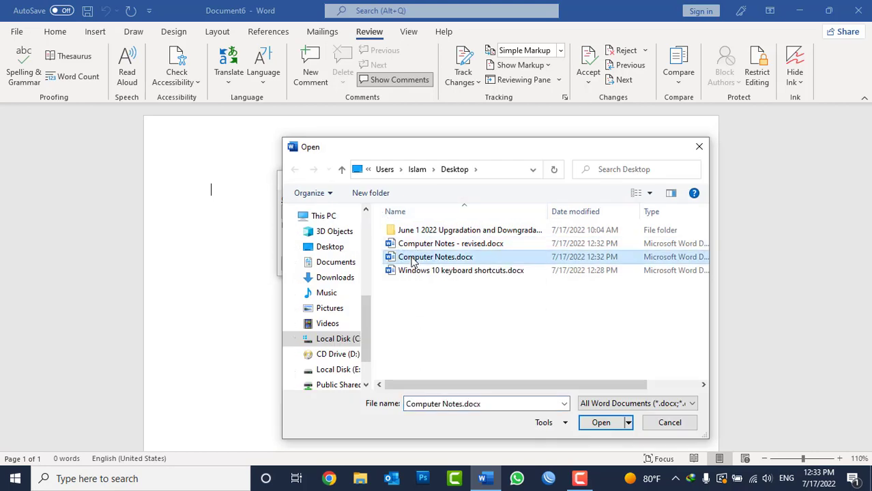
click(599, 424)
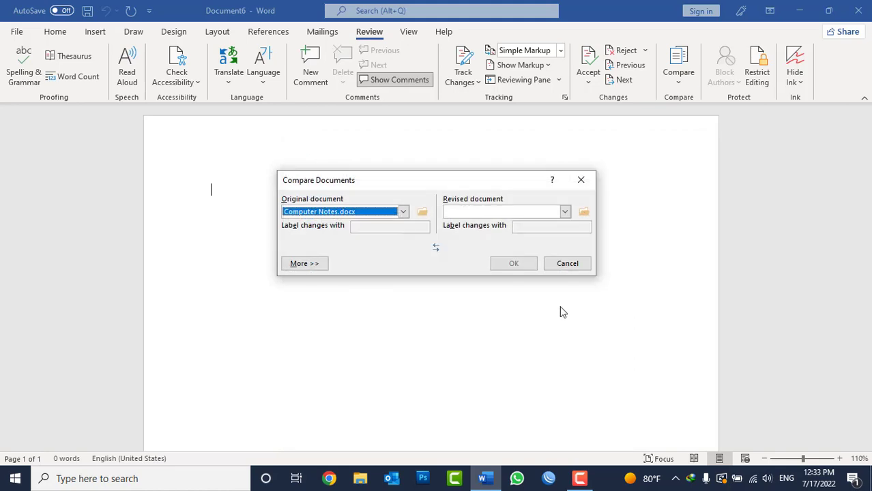
Step: Set Computer Notes - revised.docx as the revised document and run the comparison
click(565, 213)
click(527, 225)
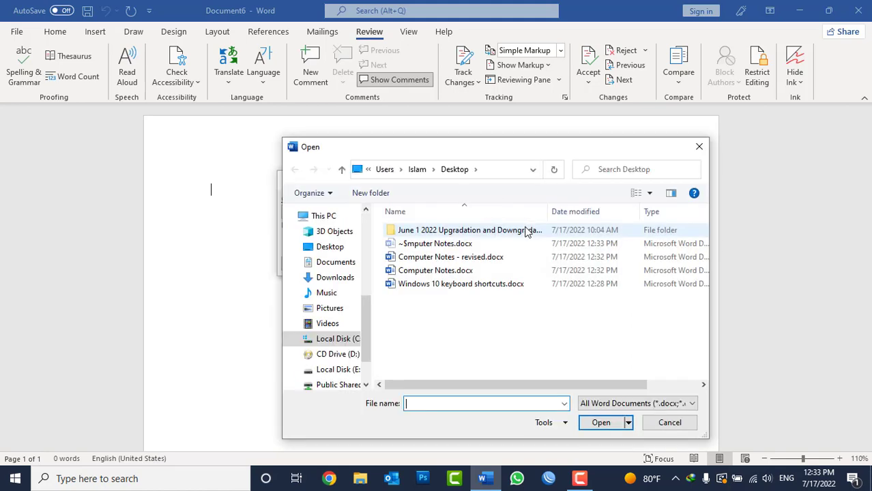
double_click(459, 259)
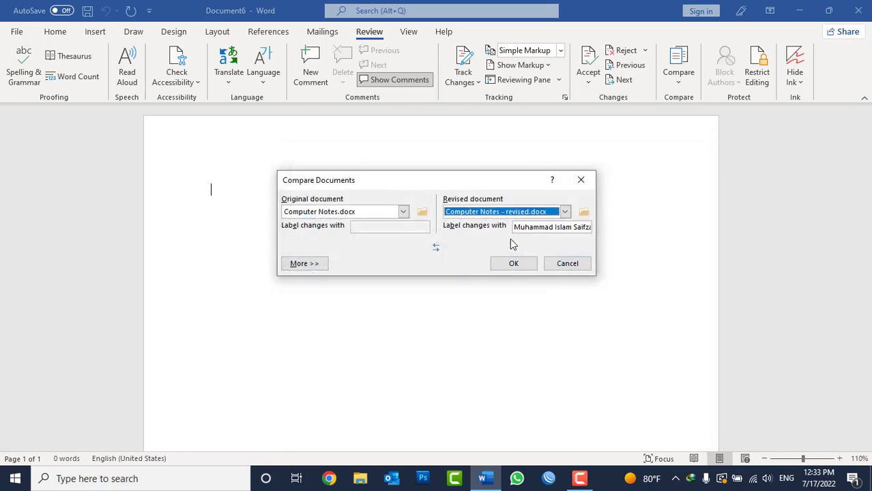
click(516, 267)
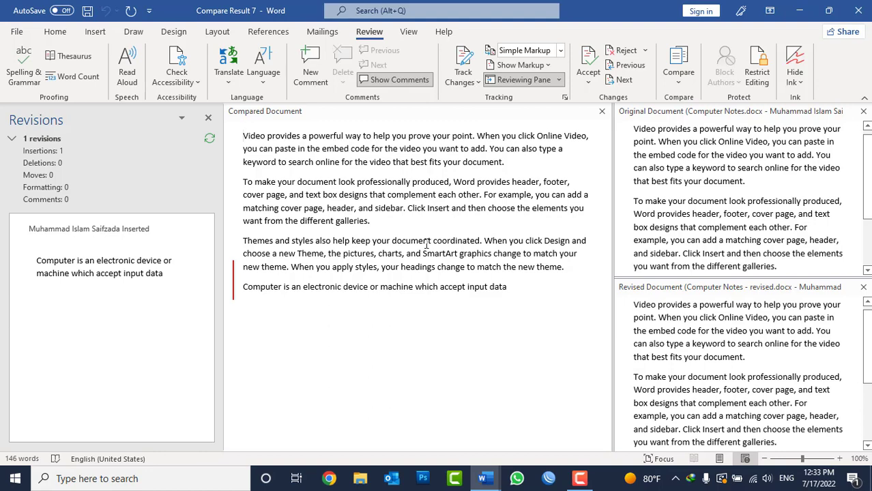
triple_click(396, 289)
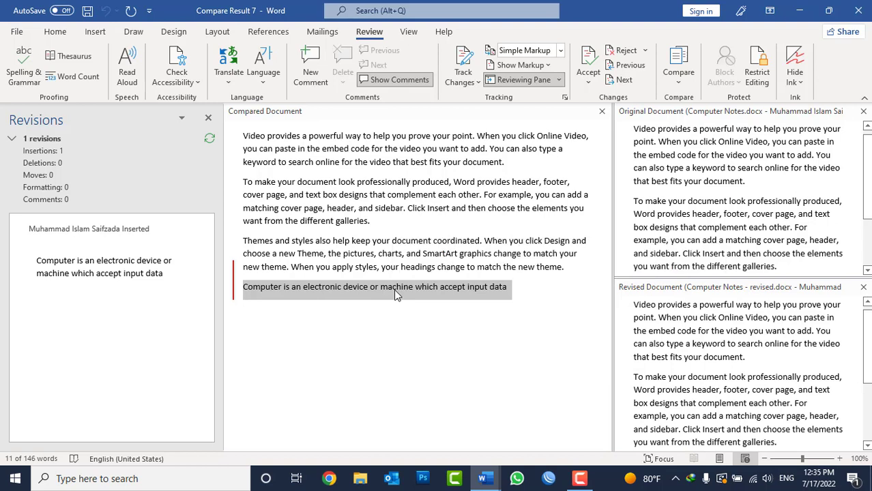
double_click(444, 292)
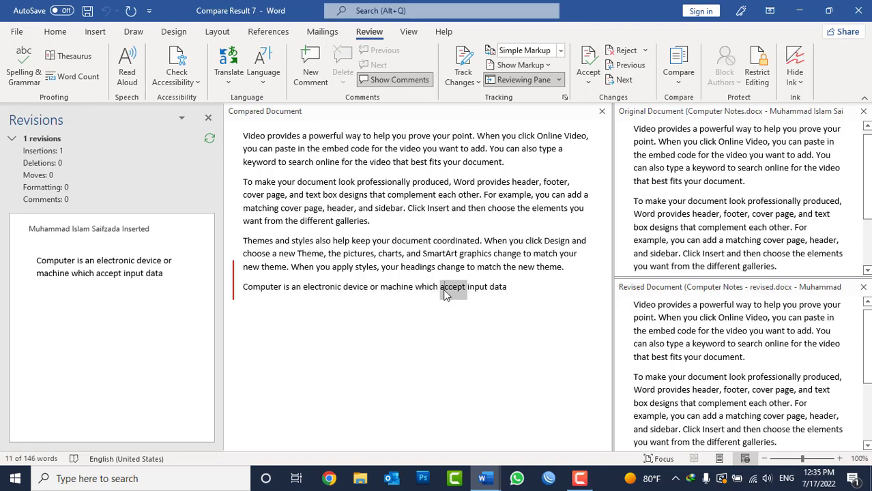
triple_click(444, 292)
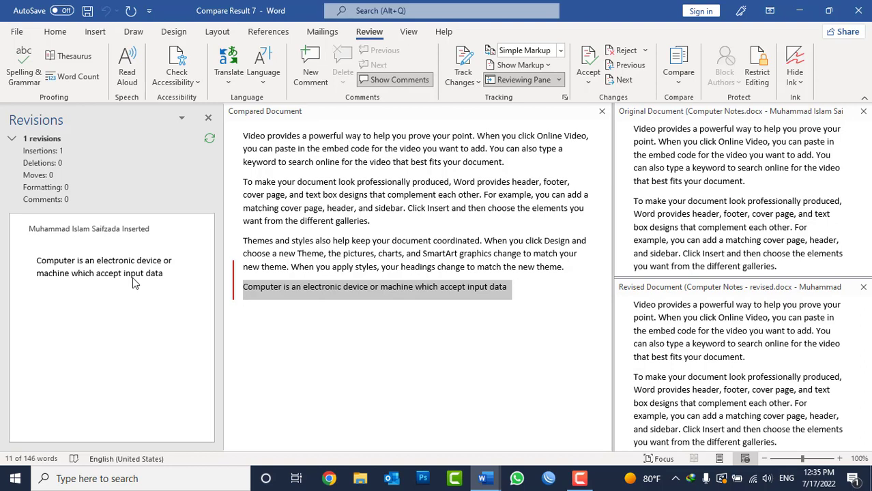
Step: Close the original and revised document panes and accept all changes in the comparison
click(864, 111)
click(864, 111)
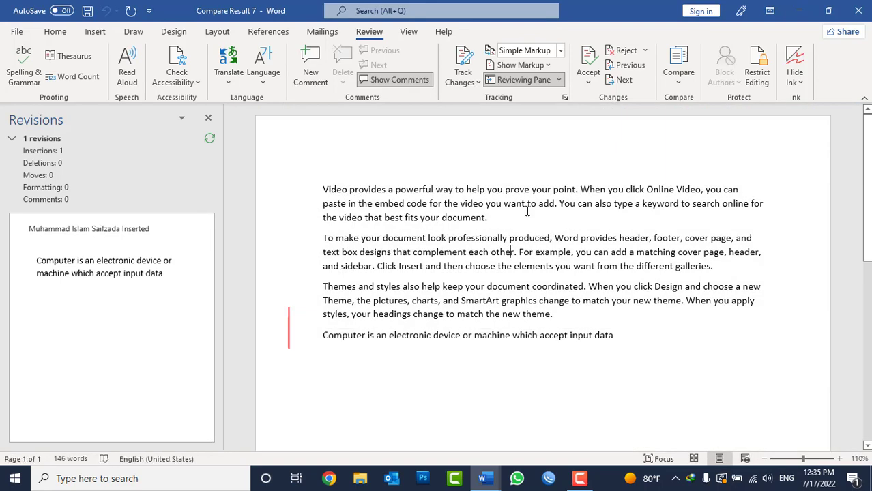
click(588, 80)
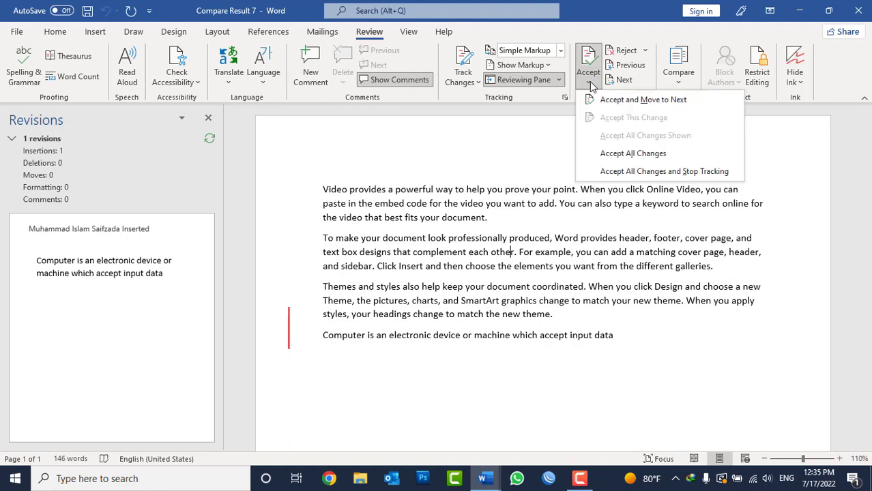
click(627, 153)
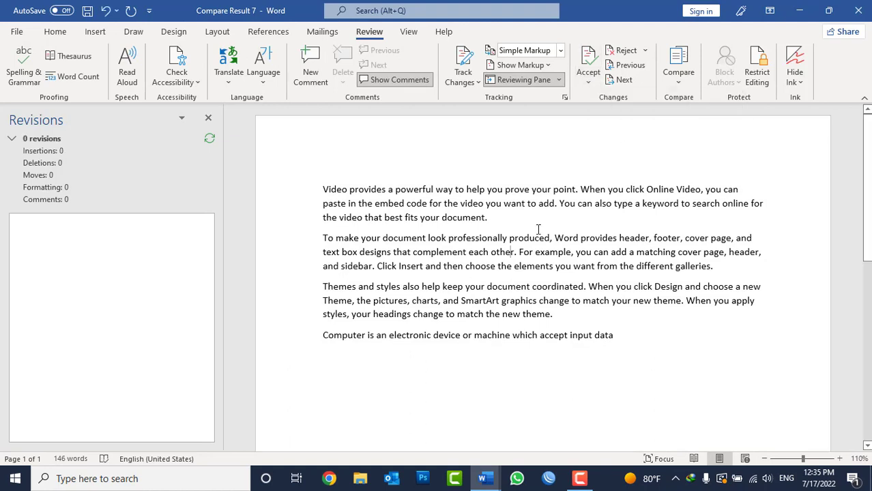
click(18, 31)
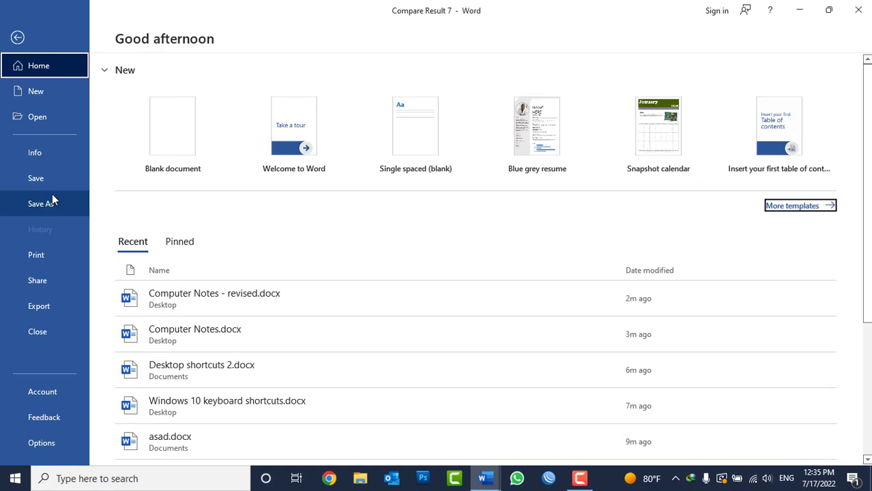
Step: Hide the revisions list, then close Compare Result 7 without saving
key(Escape)
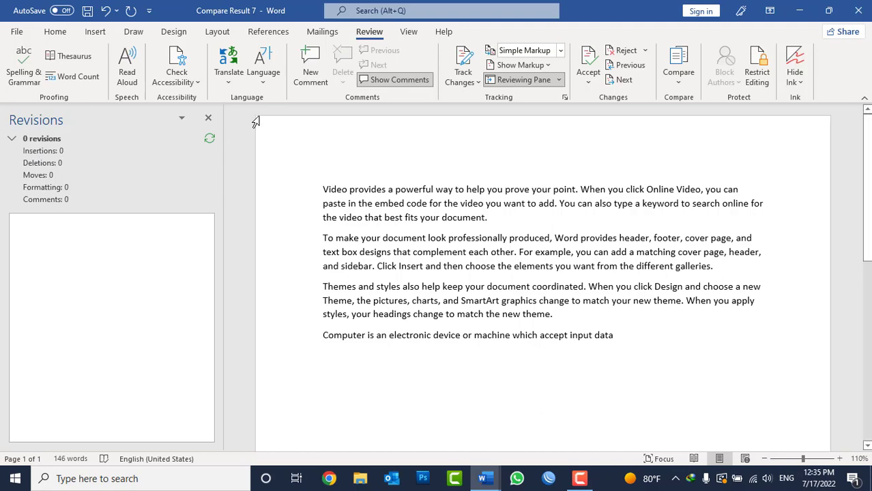
click(208, 118)
click(678, 68)
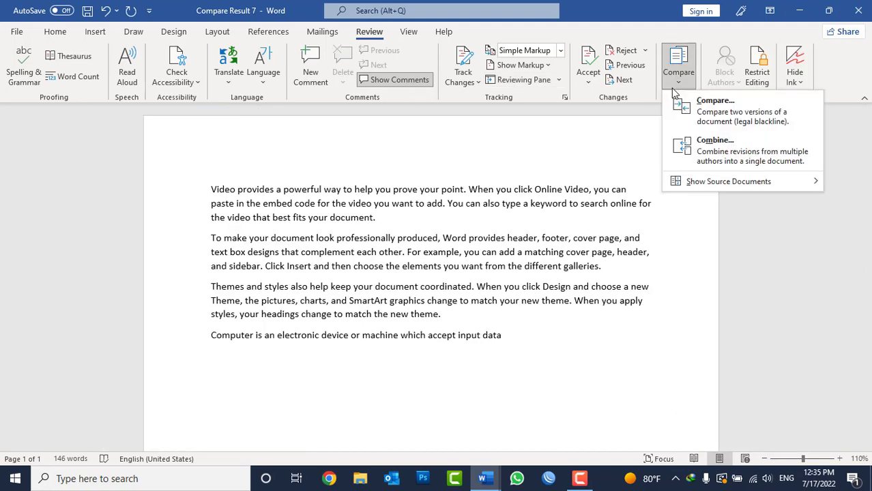
click(404, 235)
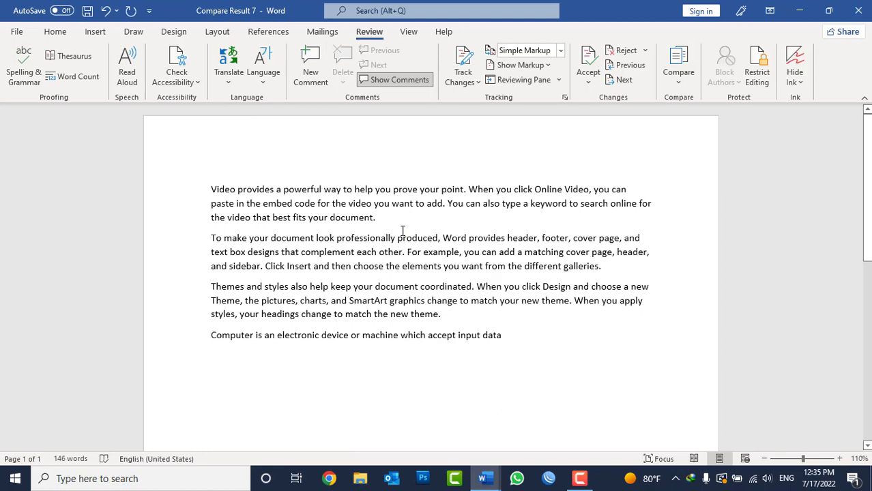
key(alt+F4)
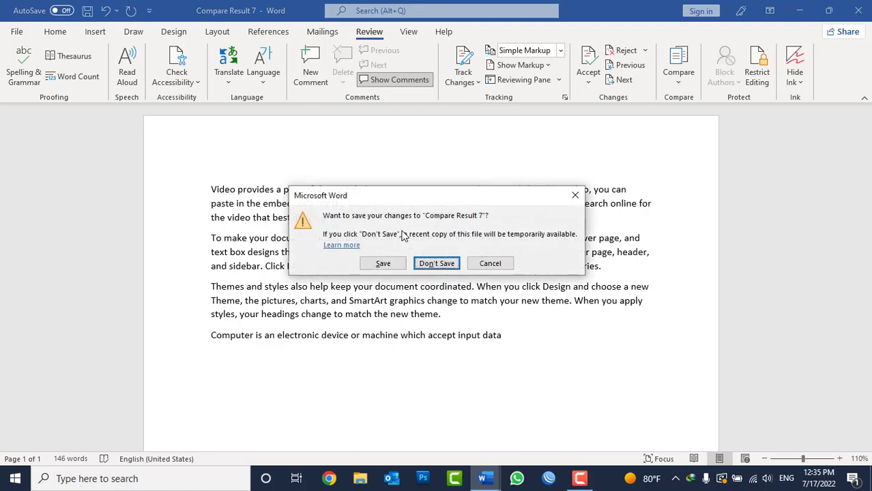
key(Return)
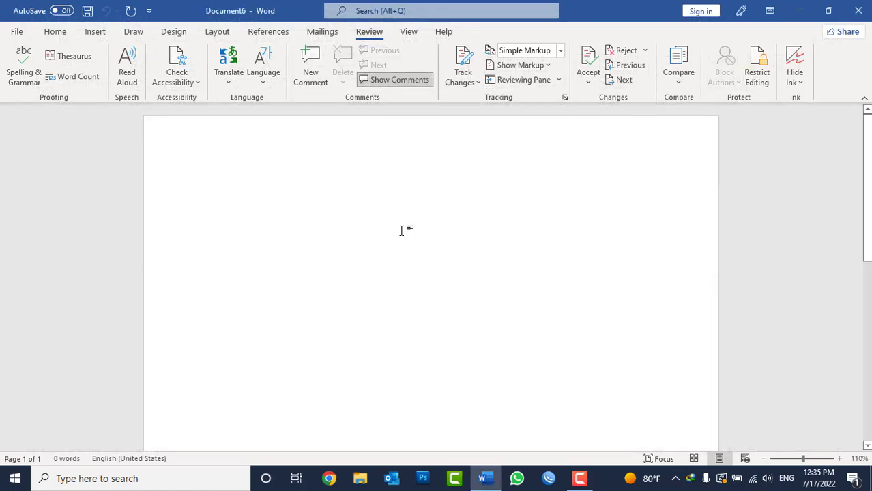
click(679, 74)
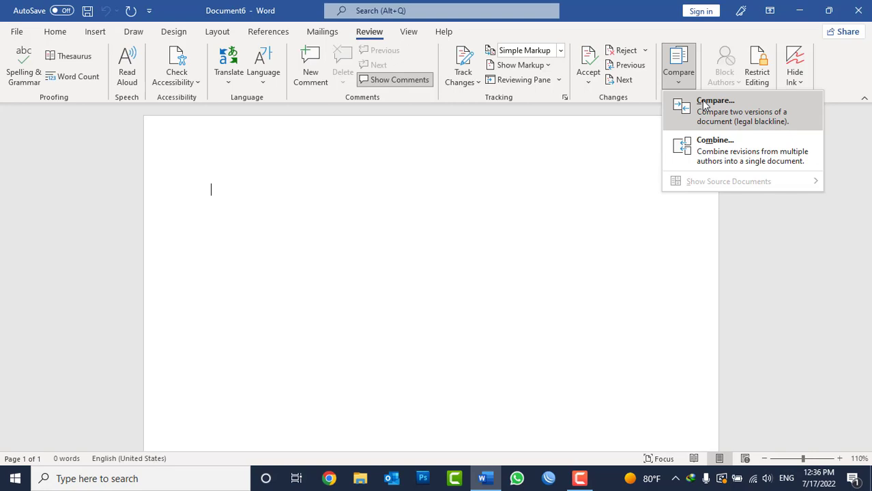
Step: Combine Computer Notes.docx as the original with Computer Notes - revised.docx as the revision
click(715, 152)
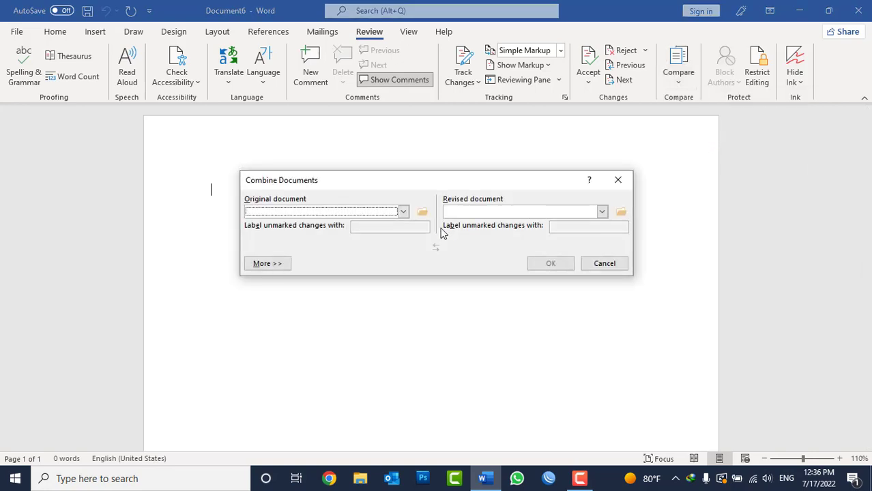
click(403, 212)
click(372, 224)
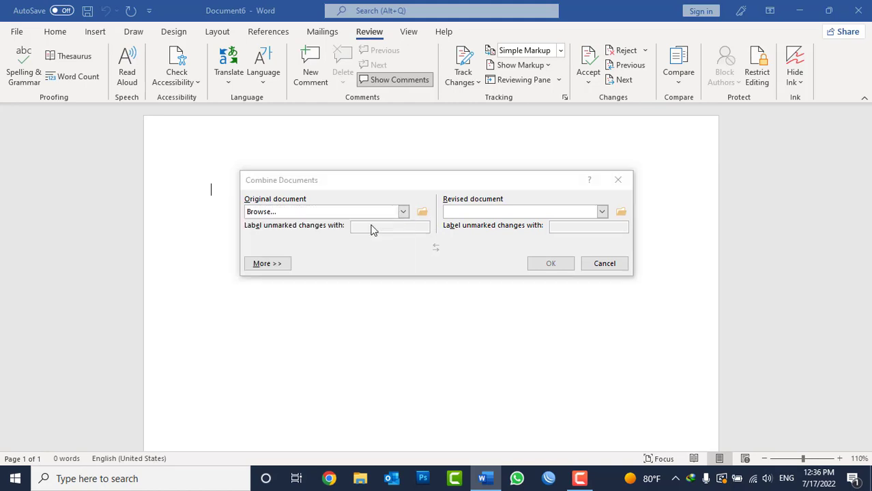
click(400, 258)
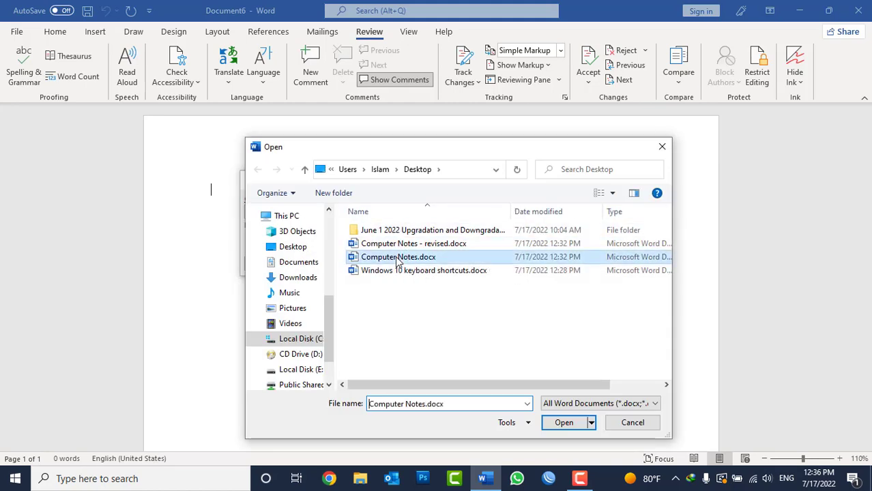
click(564, 423)
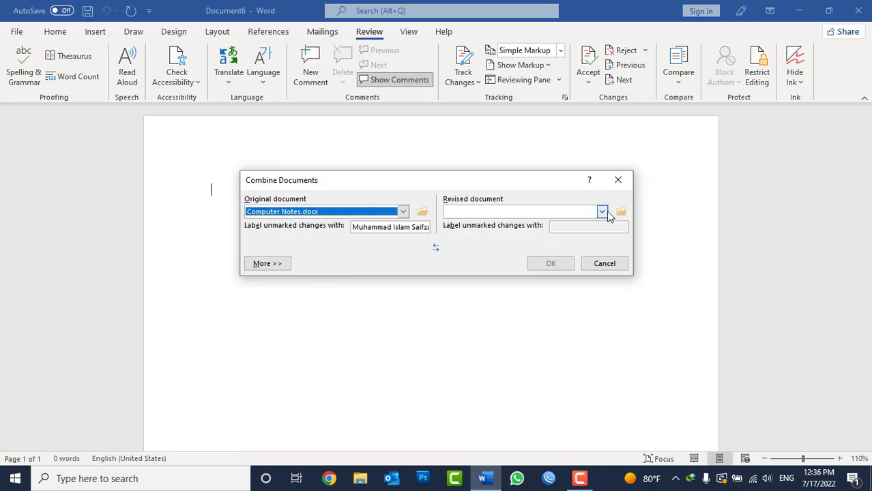
click(602, 212)
click(565, 224)
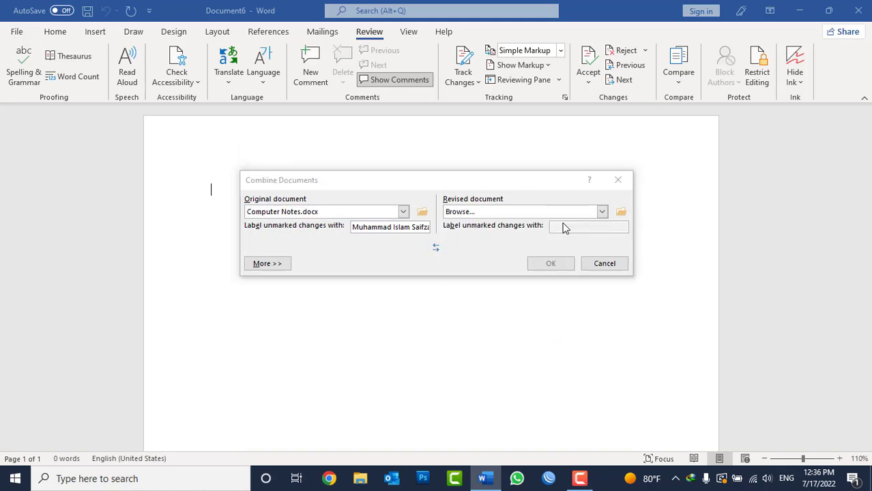
click(443, 256)
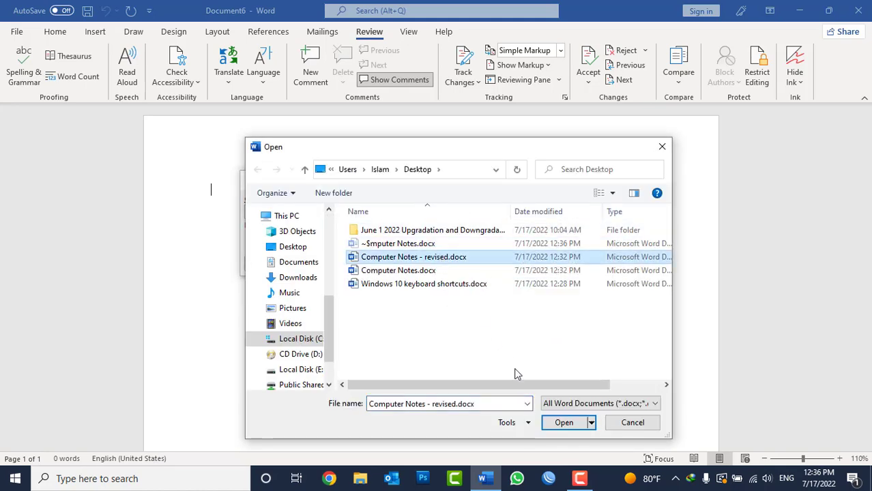
click(558, 423)
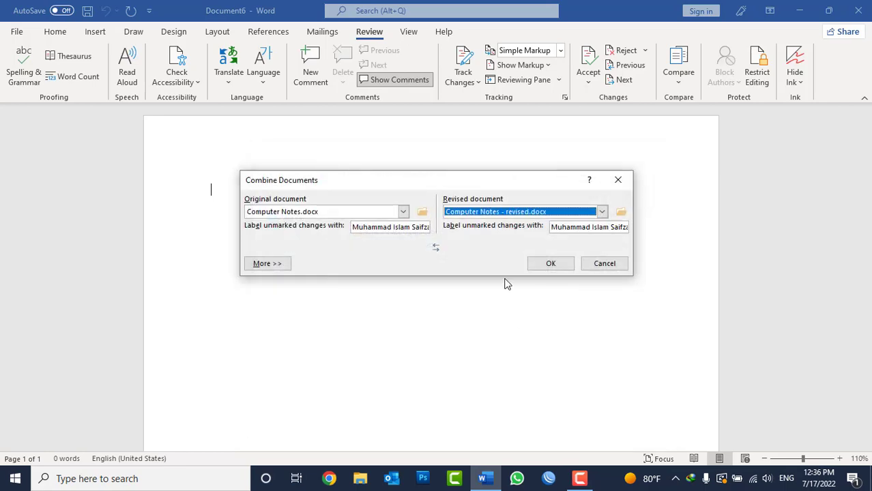
click(543, 265)
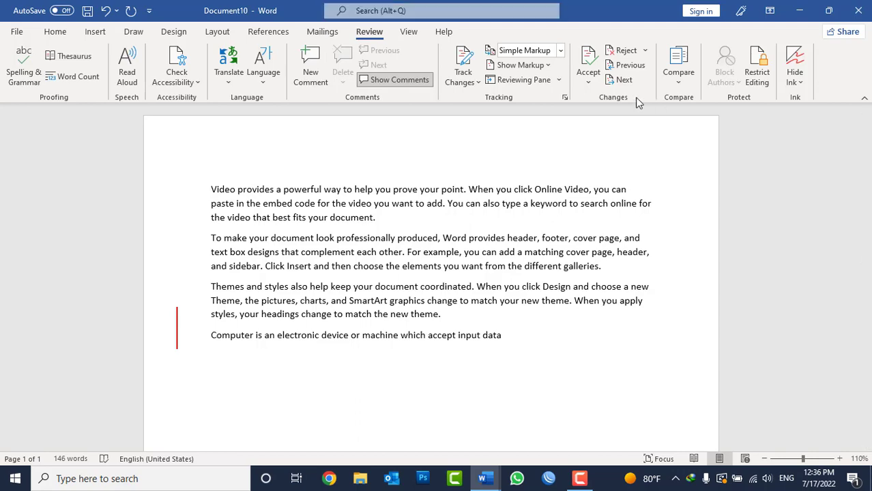
Step: Accept all revisions in Combine Result 10, then close it
click(589, 82)
click(622, 152)
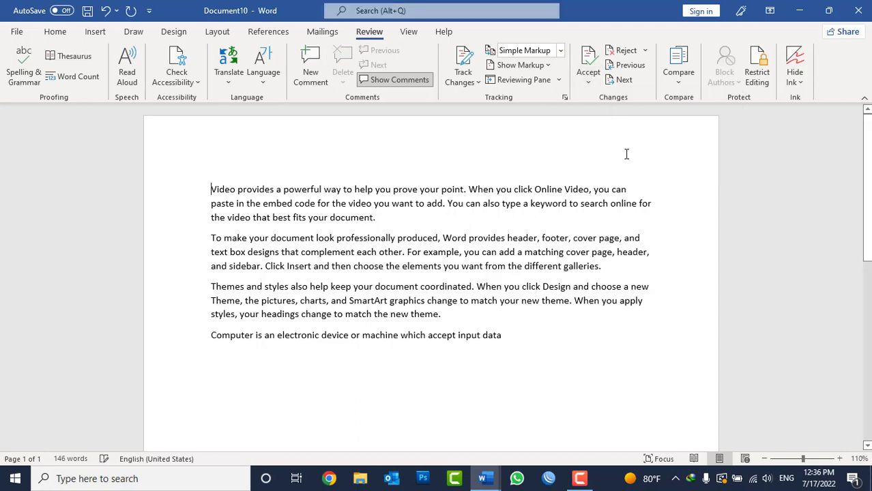
click(16, 31)
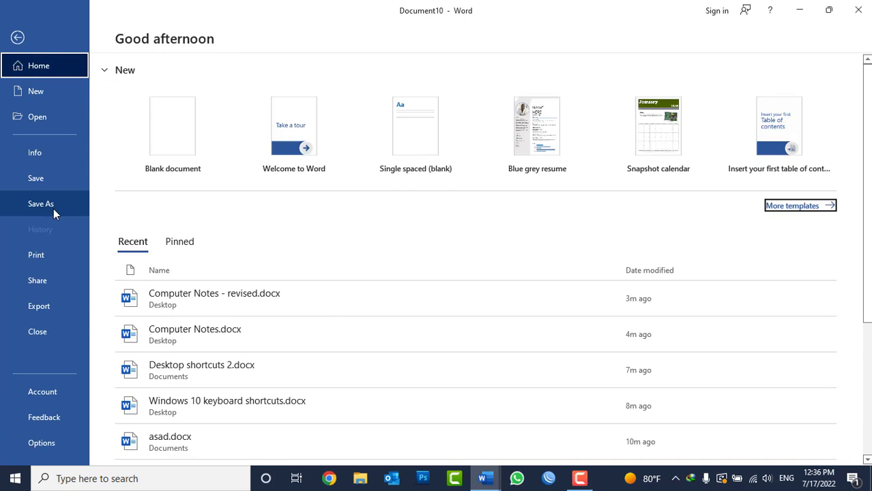
key(Escape)
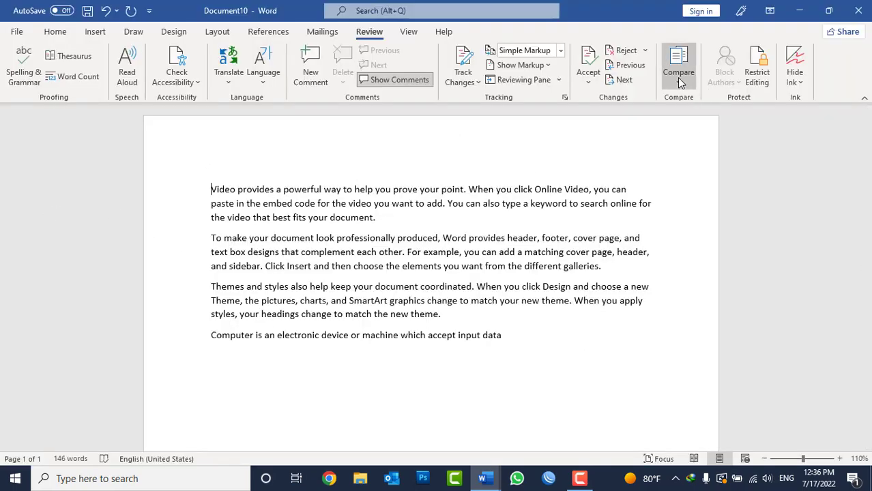
click(680, 75)
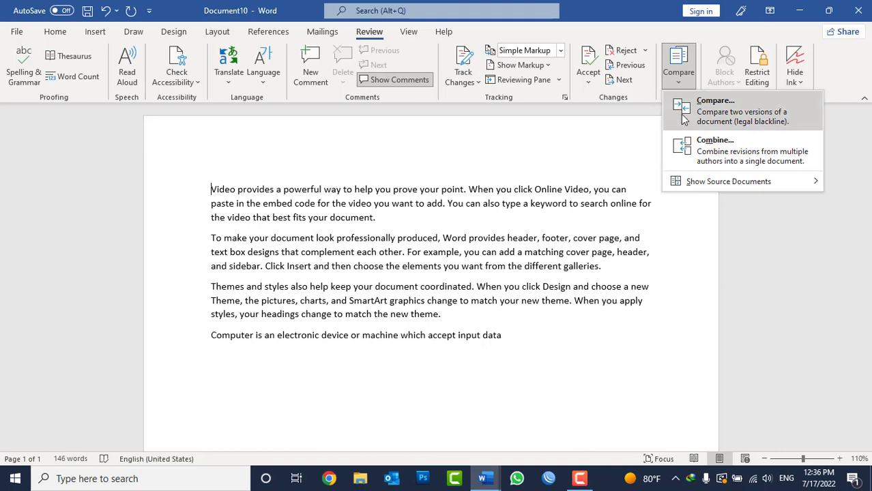
click(532, 205)
key(ctrl+w)
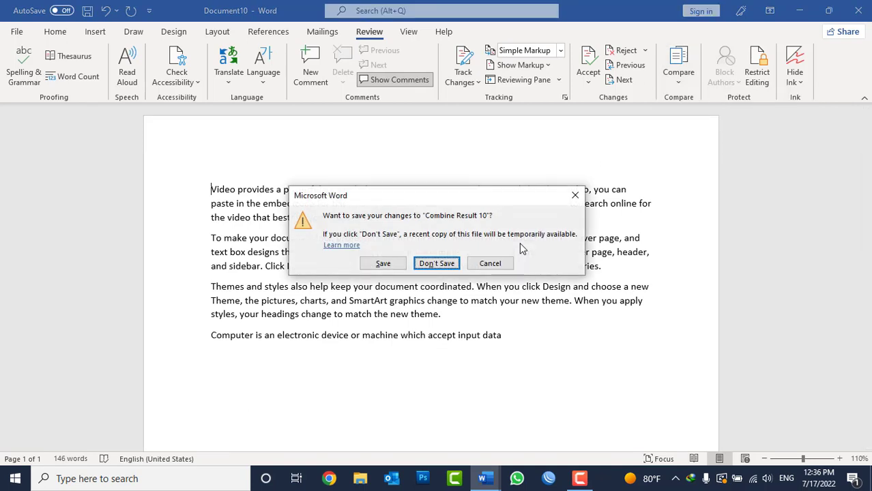
Step: Close the remaining documents without saving, then type 'List of Asian Countries' in a new document
key(n)
key(ctrl+w)
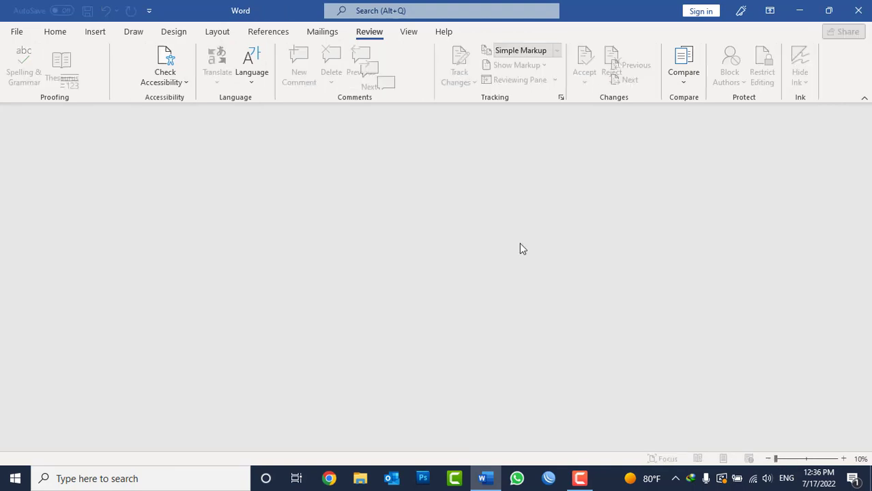
key(ctrl+n)
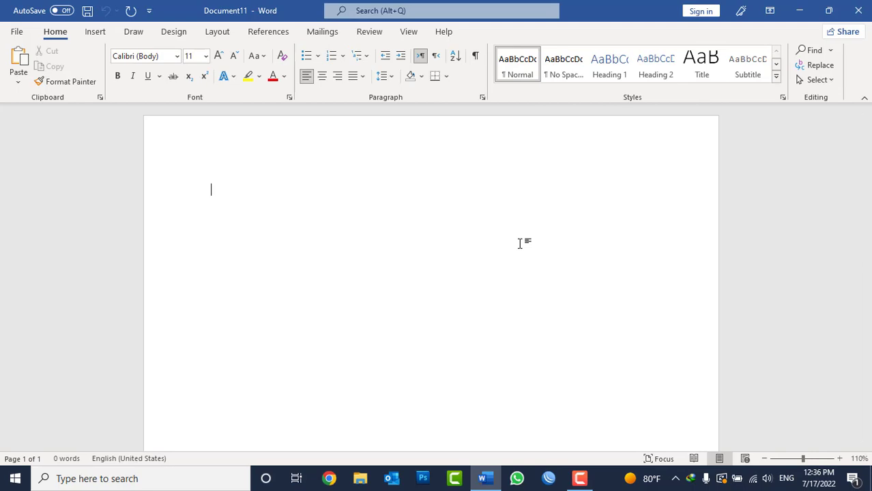
text(Trans)
key(BackSpace)
key(BackSpace)
key(BackSpace)
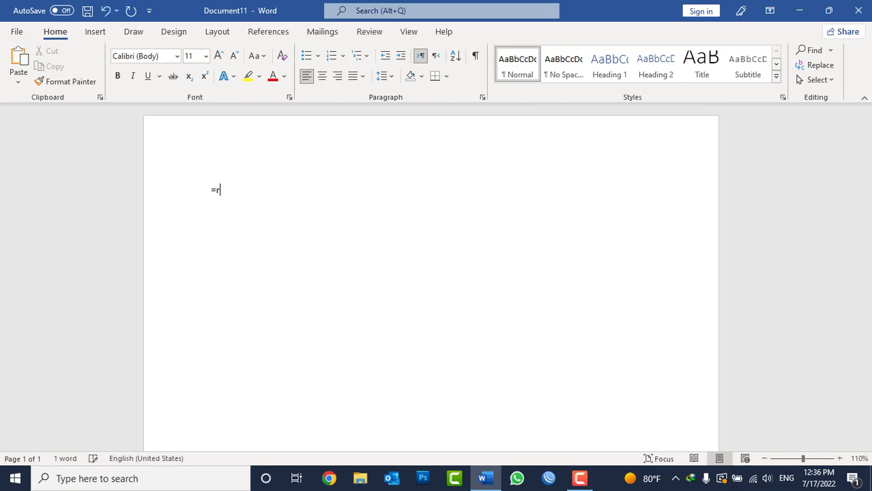
key(BackSpace)
key(BackSpace)
text(Afghan)
key(BackSpace)
key(BackSpace)
key(BackSpace)
text(List )
text(of Asia)
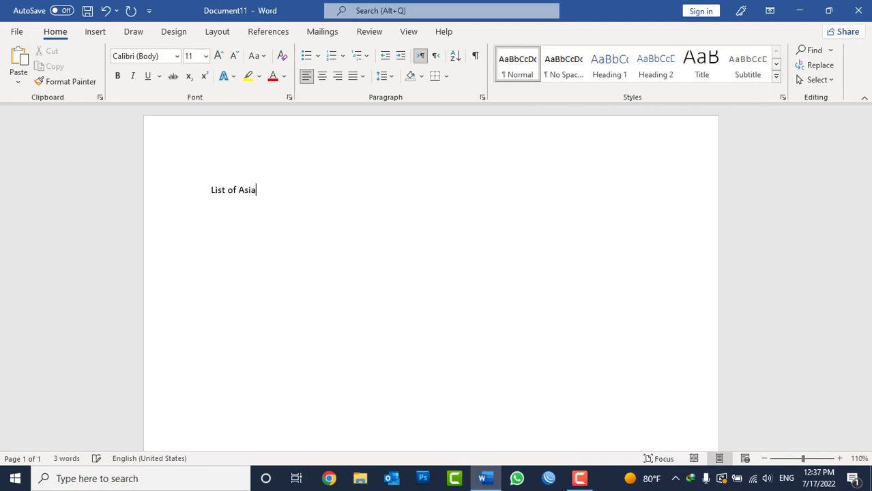
text(n Countries)
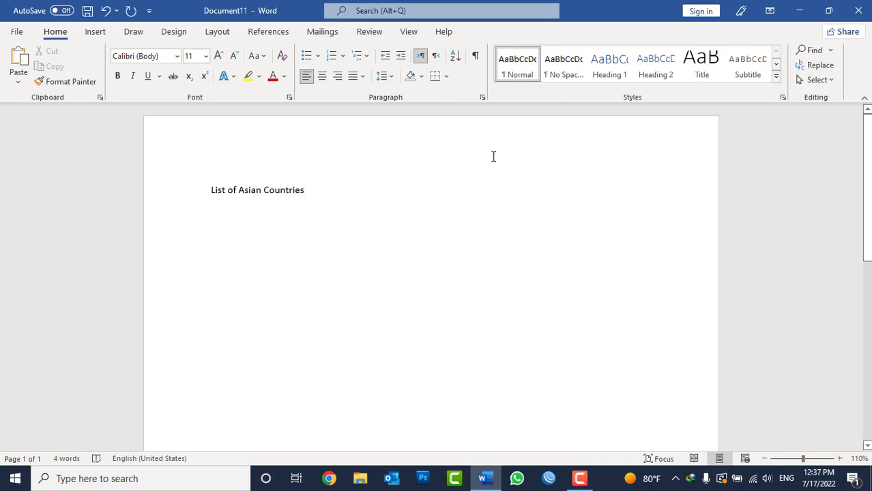
Step: Make the title bold, three sizes larger, Heading 1 style and centered
triple_click(284, 191)
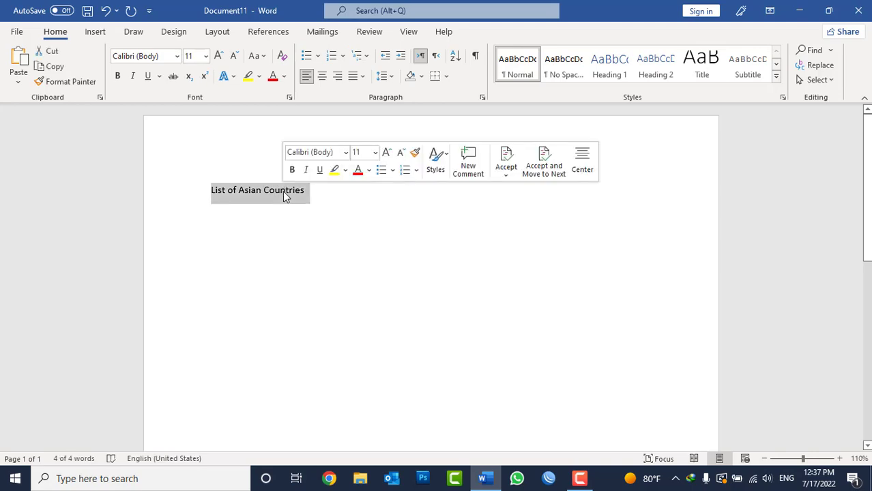
click(118, 75)
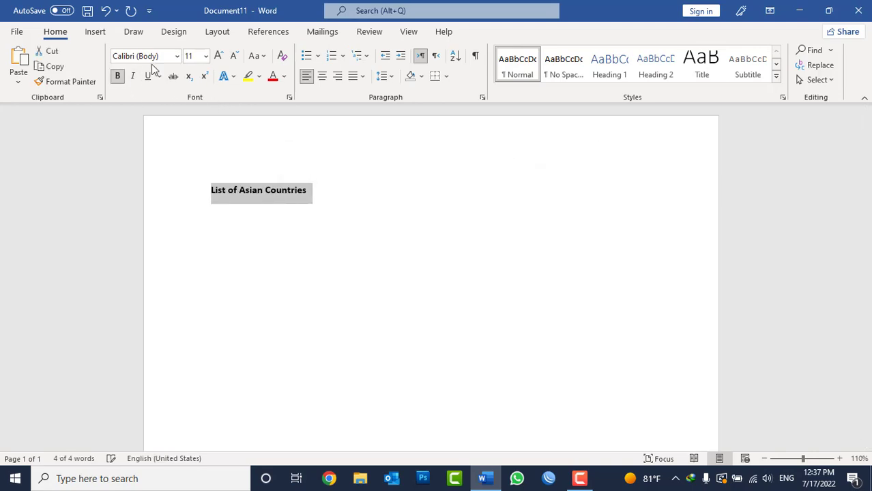
click(219, 56)
click(219, 56)
click(220, 56)
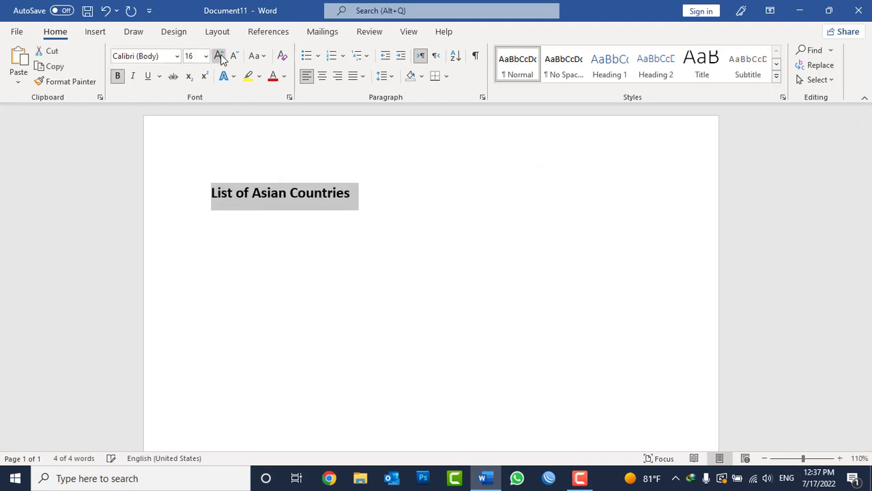
click(219, 56)
click(590, 70)
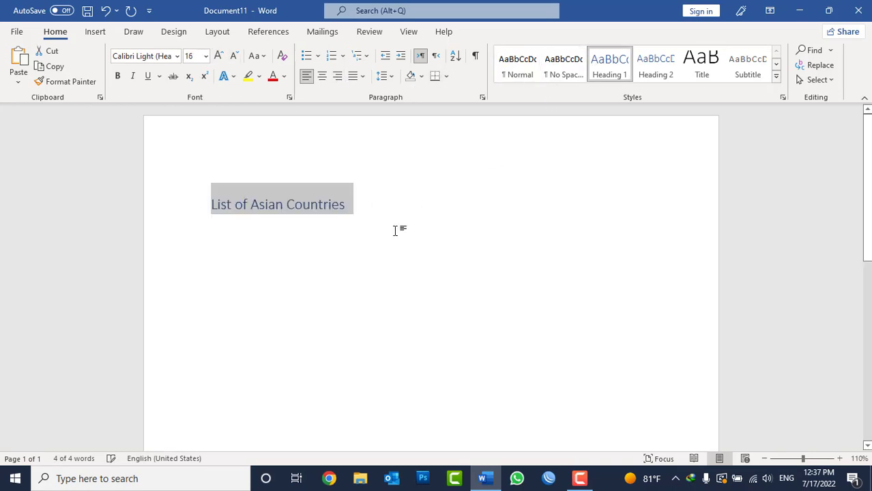
key(ctrl+e)
Step: Add 'Afghanistan' on a new line below the title
key(End)
key(Return)
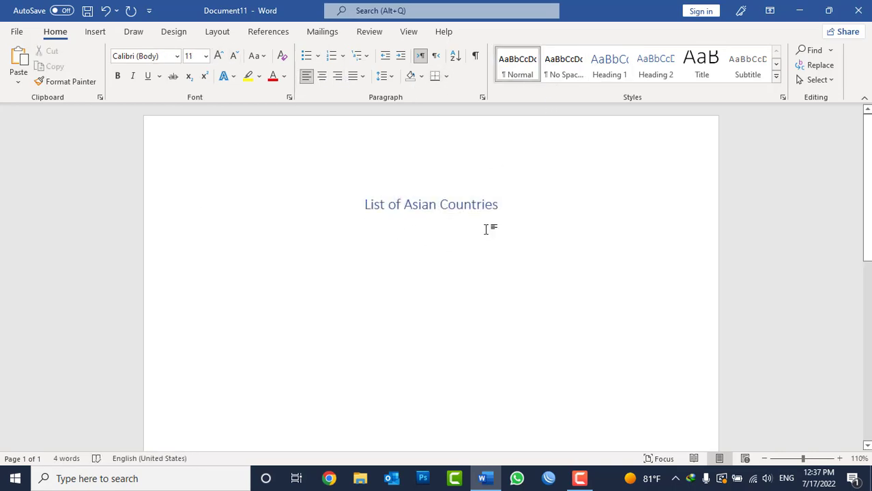
text(Afghan)
text(istan)
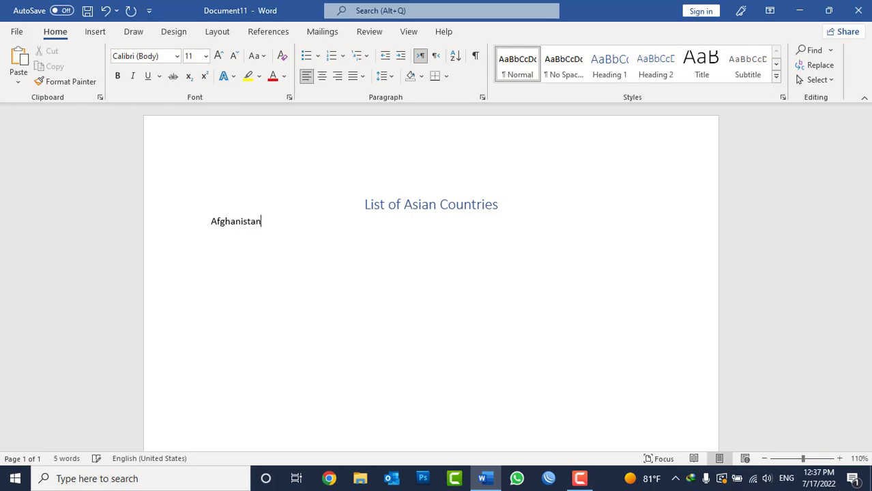
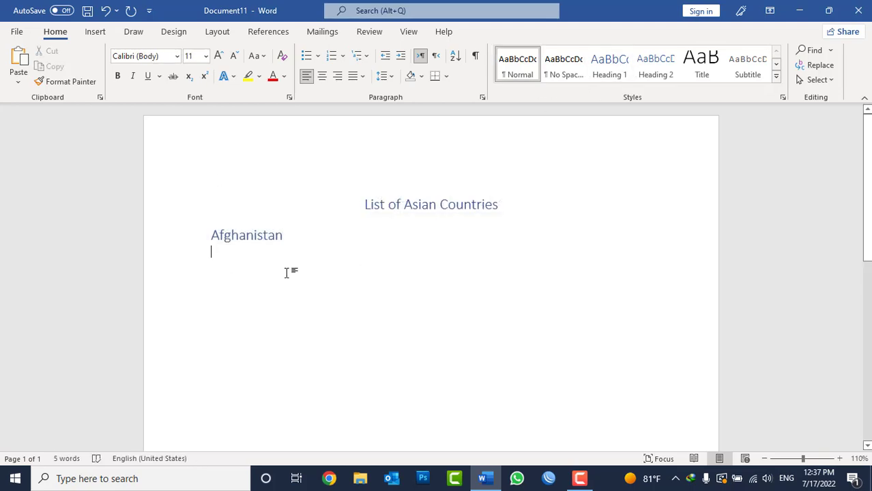
Step: Generate sample paragraphs with =rand() and save the document as Afghanistan.docx
text(=rand())
key(Return)
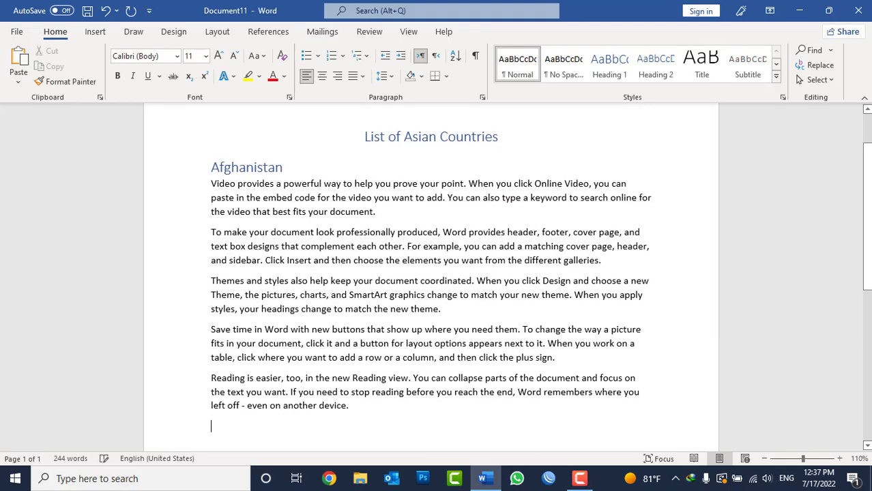
key(F12)
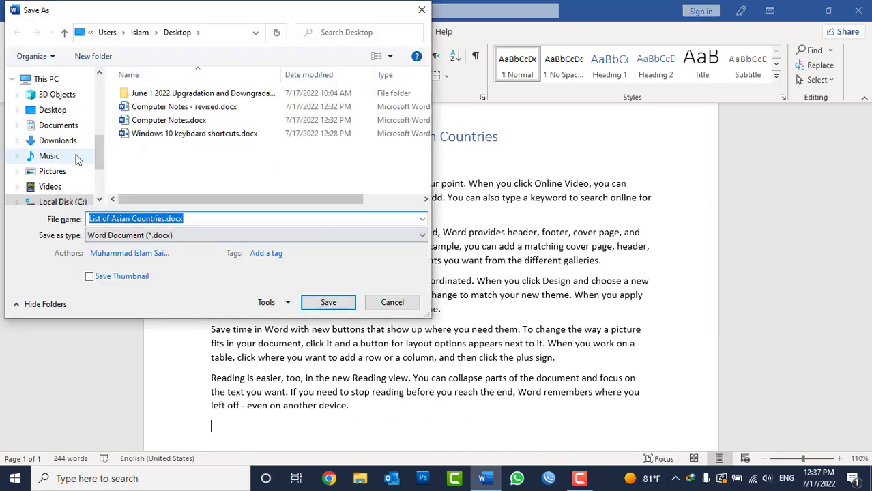
triple_click(136, 218)
text(Afgha)
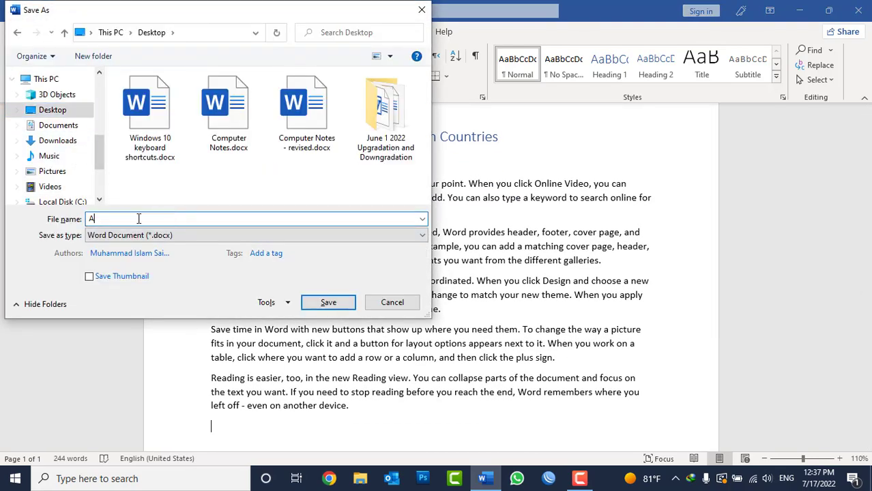
text(nista)
key(Return)
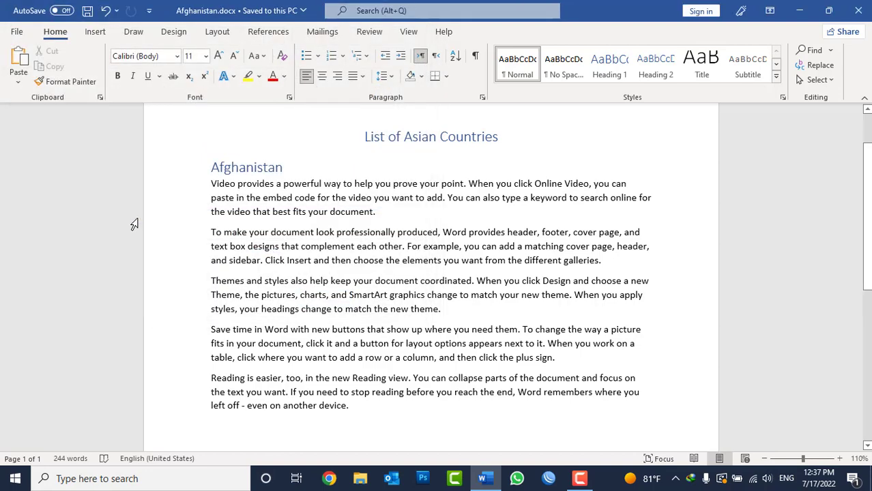
Step: Delete the List of Asian Countries title and change the Afghanistan heading to Pakistan
triple_click(393, 138)
key(Delete)
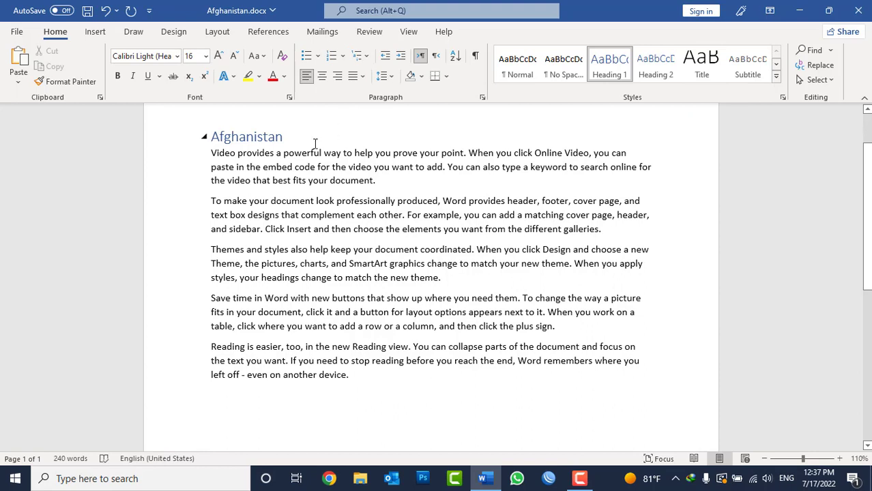
double_click(269, 135)
text(Paki)
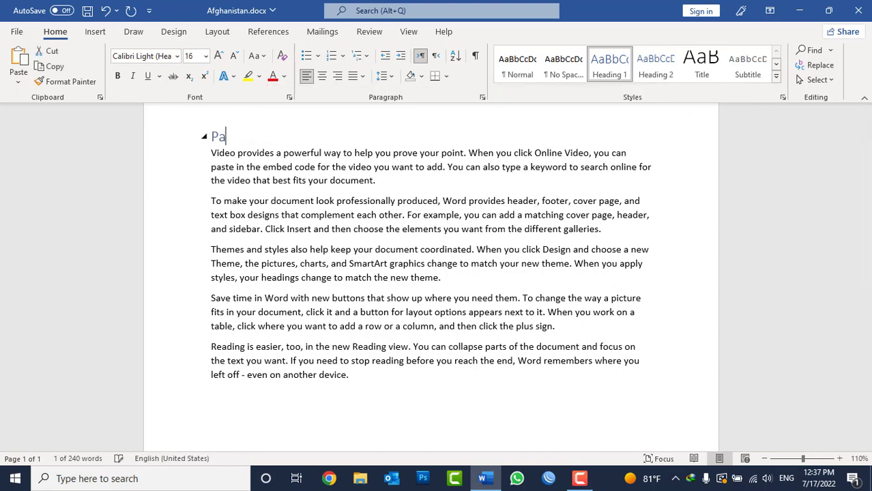
text(stan)
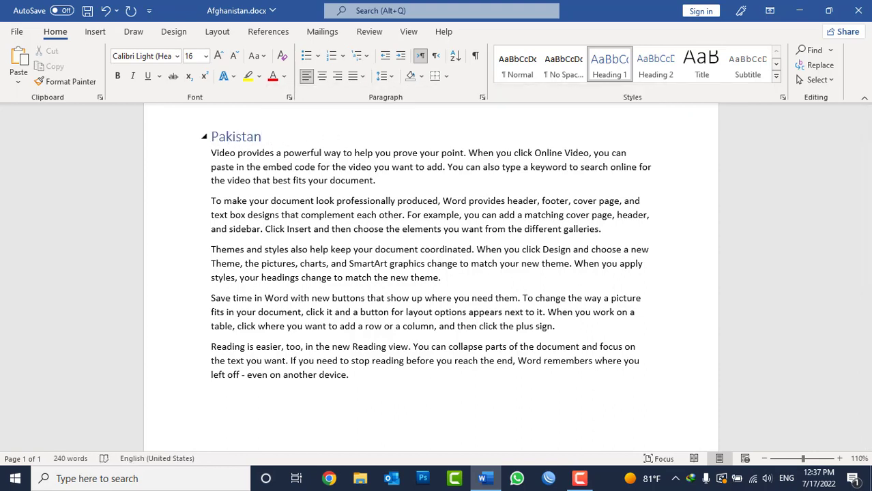
key(Return)
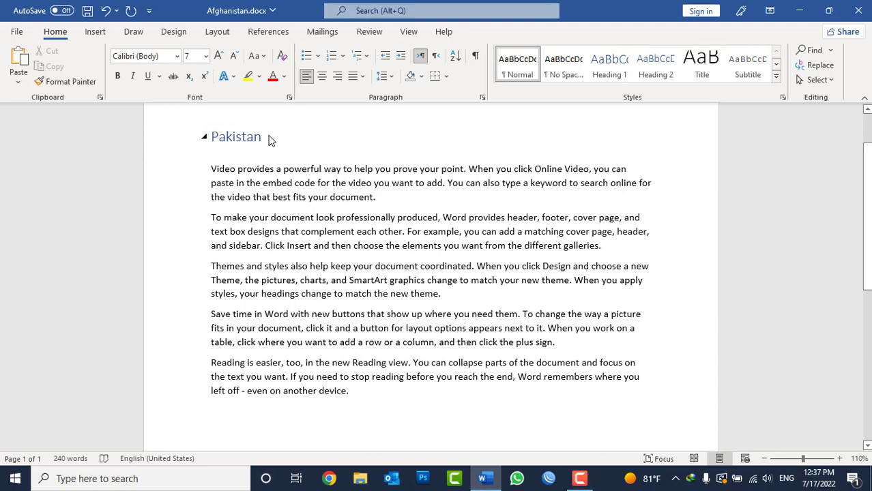
key(F12)
Step: Save the copy as Pakistan.docx, then change its heading to Iran
text(P)
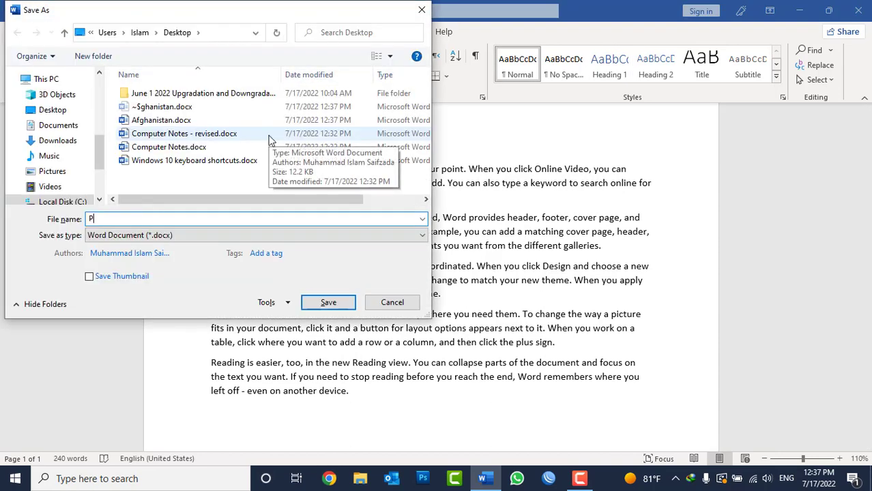
text(akistan)
key(Return)
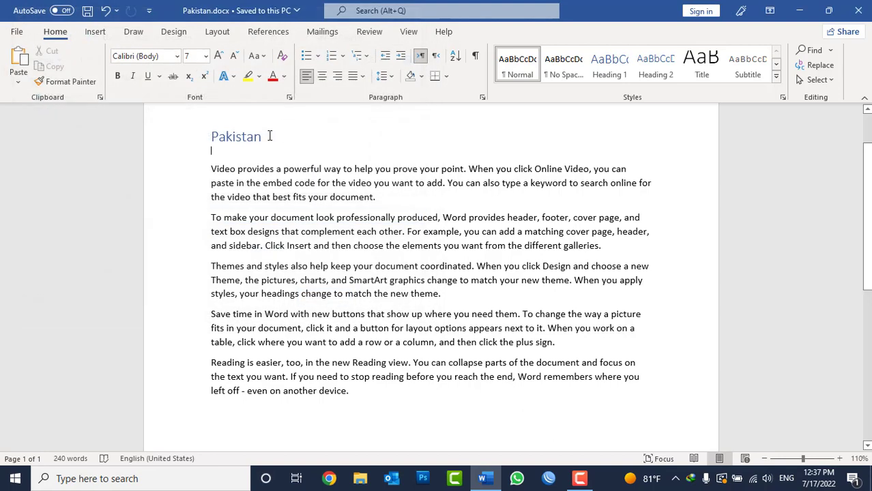
scroll(270, 137, up, 2)
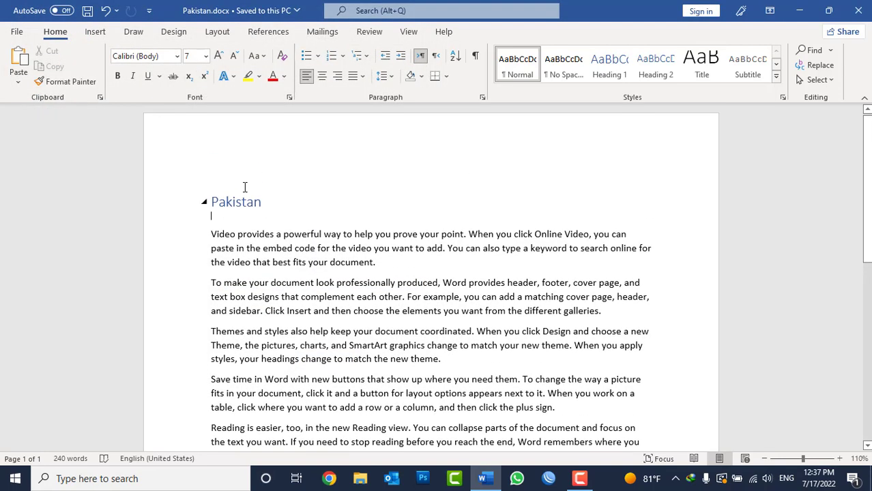
double_click(240, 202)
text(Iran)
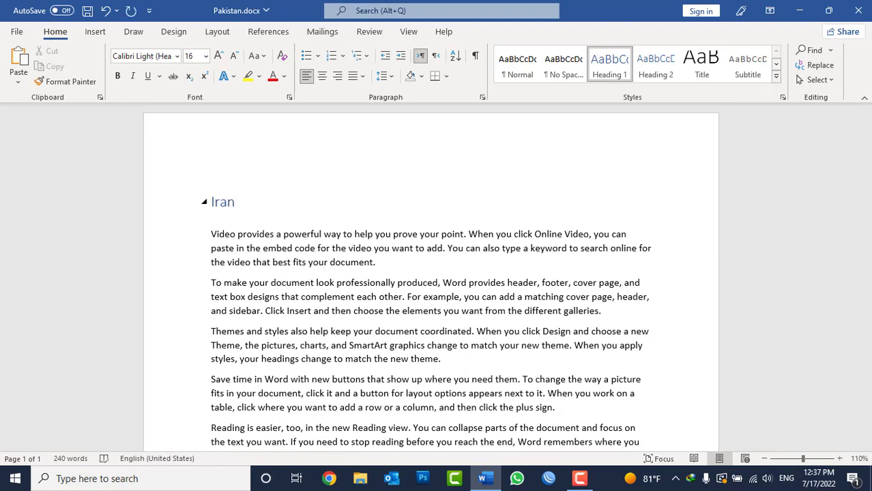
Step: Save the Iran version as Iran.docx and close the document
key(F12)
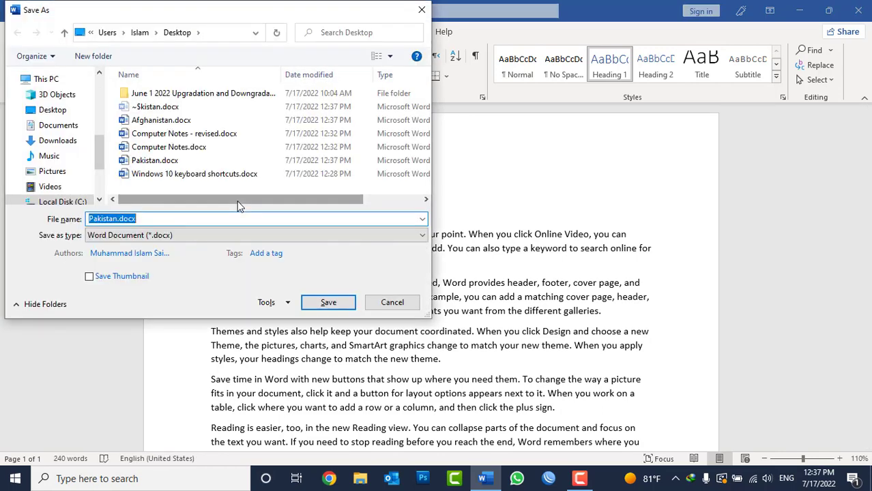
text(Iran)
key(Return)
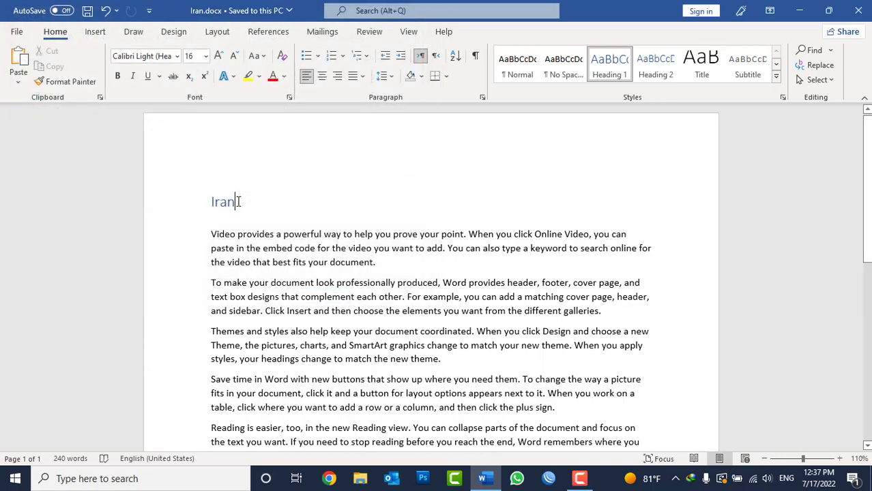
key(ctrl+w)
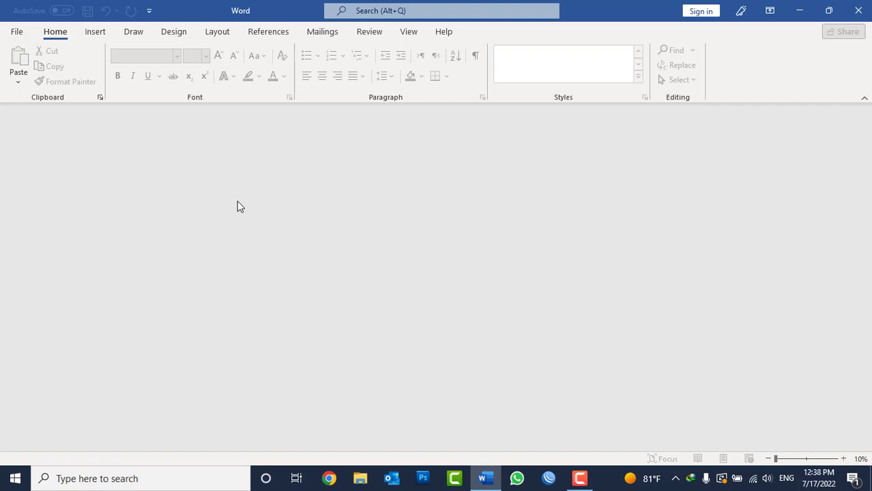
Step: Create a new blank document and insert the text of Afghanistan.docx into it
key(ctrl+n)
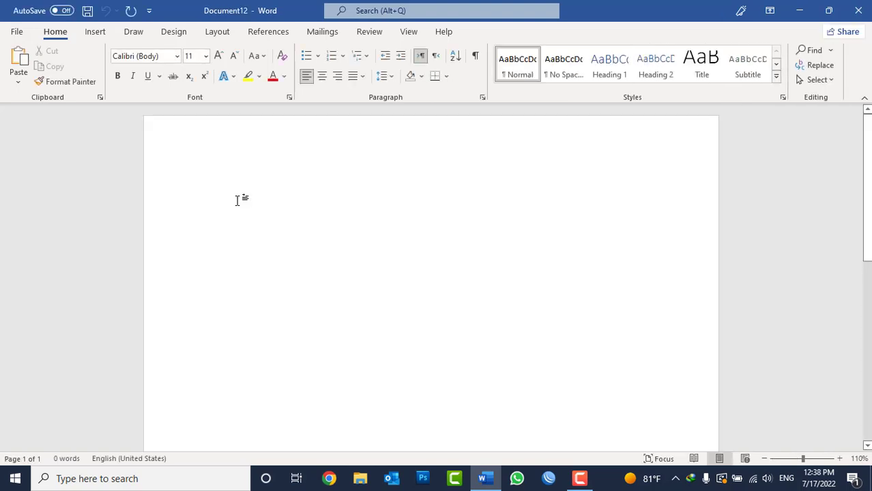
click(101, 32)
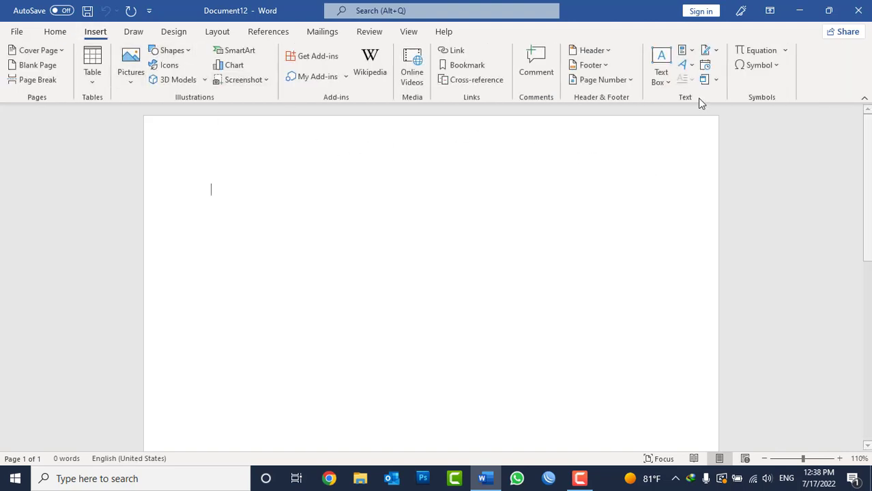
click(716, 81)
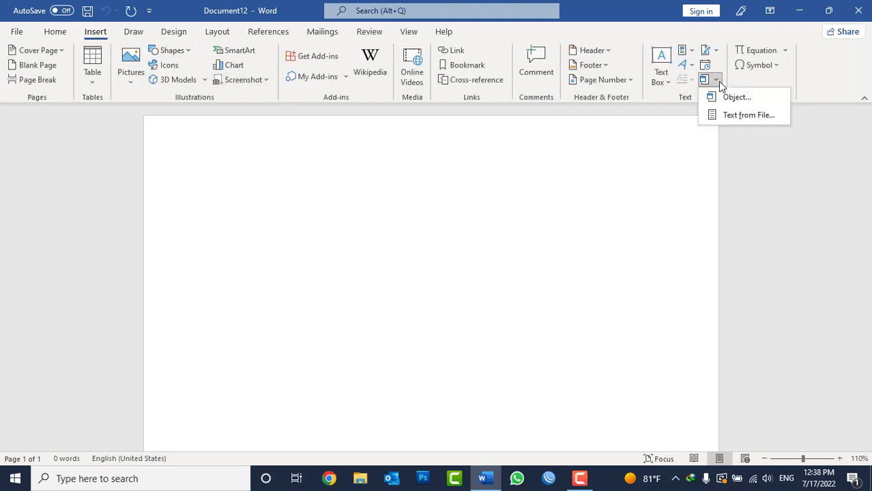
click(738, 116)
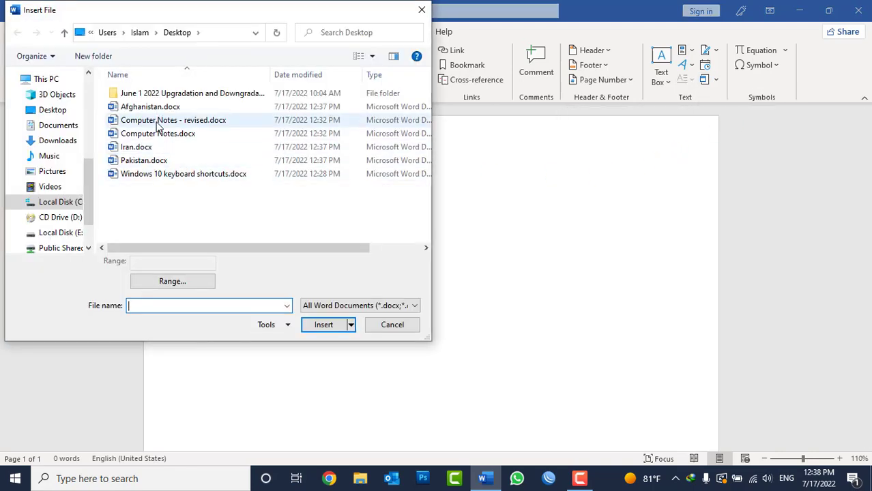
double_click(152, 107)
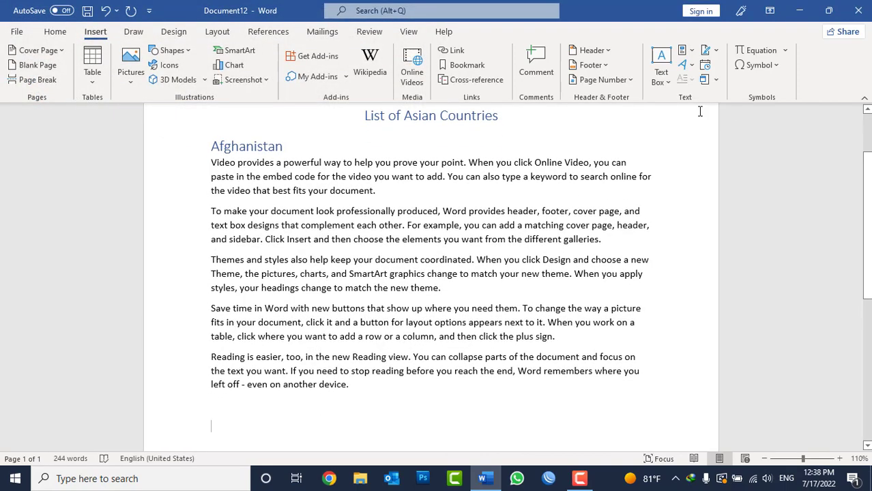
Step: Insert the text of Pakistan.docx and Iran.docx into the same document
click(716, 80)
click(735, 116)
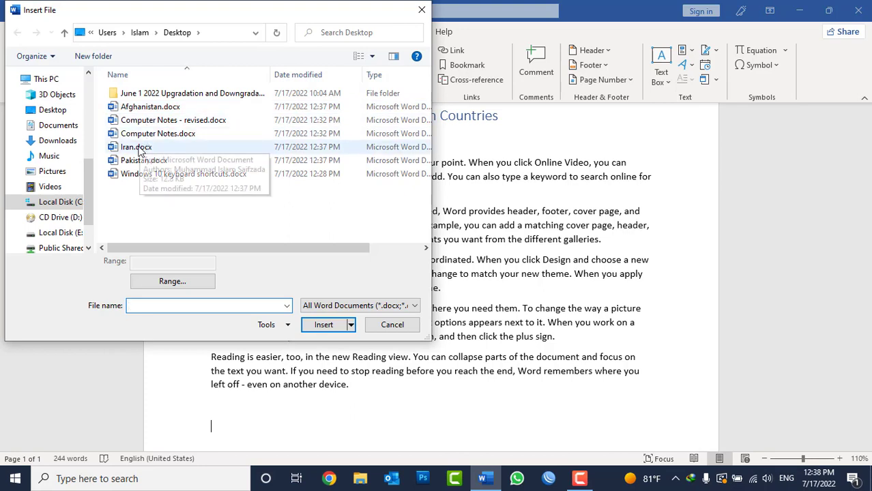
click(143, 160)
ctrl+click(141, 151)
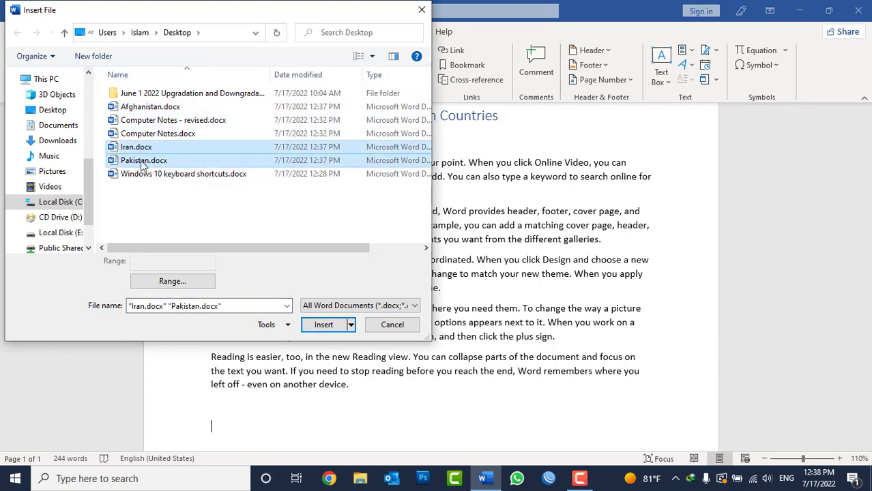
click(324, 325)
Step: Scroll through the combined country document to review its content
scroll(332, 323, up, 4)
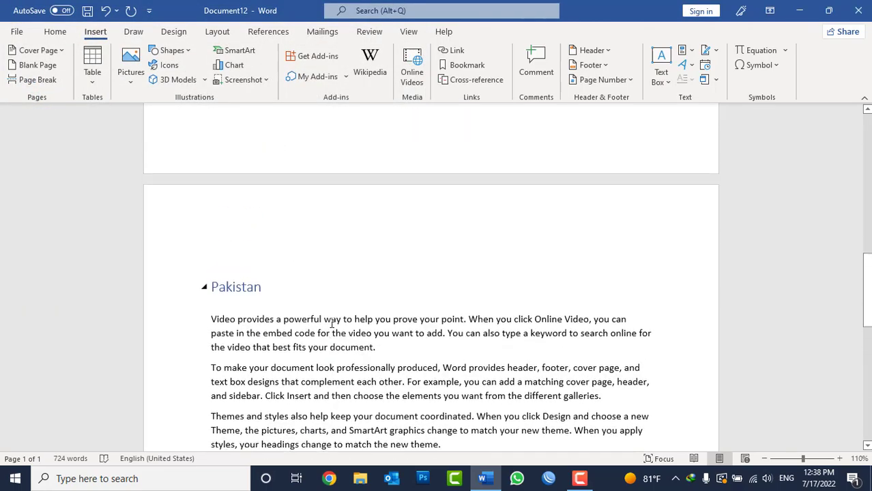
scroll(332, 324, up, 10)
scroll(332, 323, up, 5)
scroll(332, 323, down, 3)
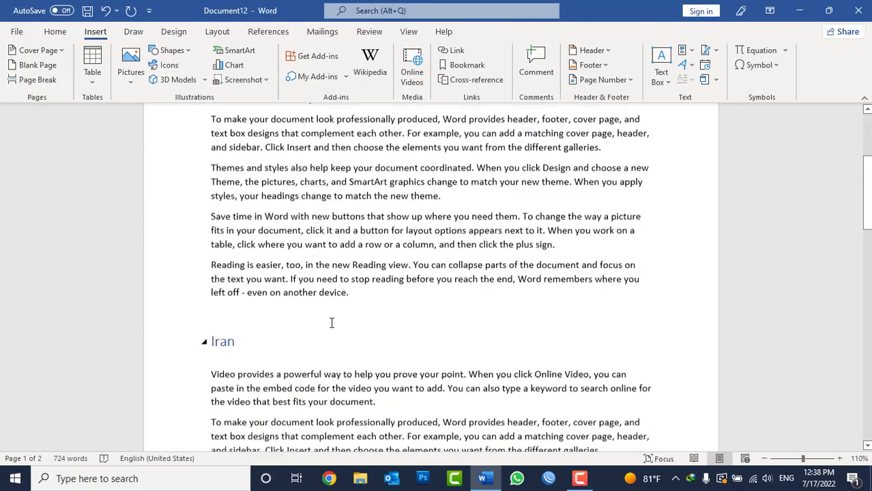
scroll(333, 324, up, 3)
scroll(304, 275, down, 1)
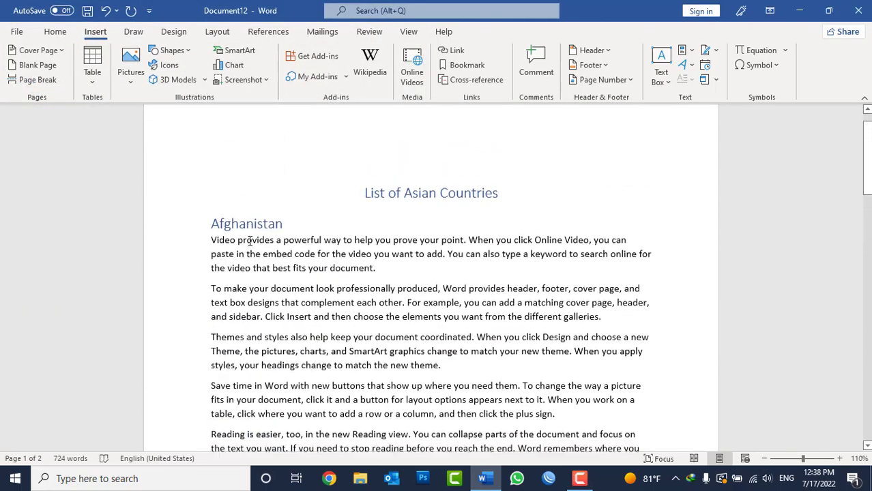
scroll(249, 241, down, 6)
scroll(249, 241, down, 3)
scroll(263, 242, down, 5)
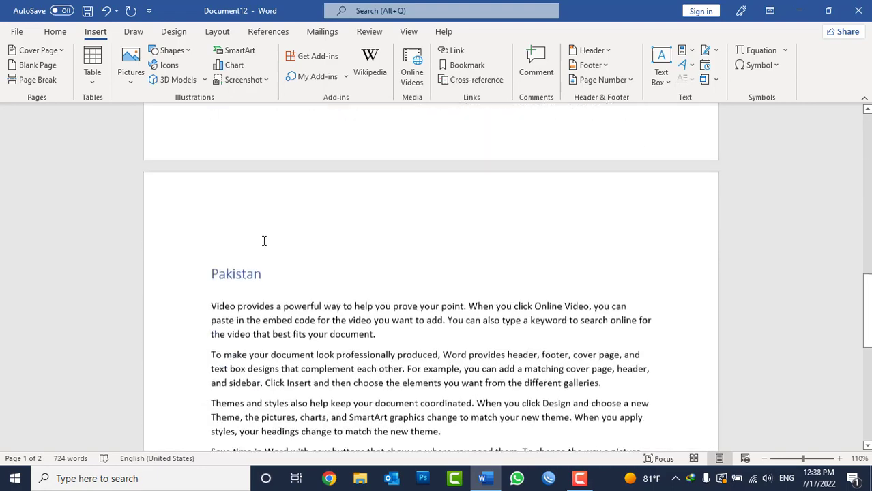
scroll(266, 246, up, 4)
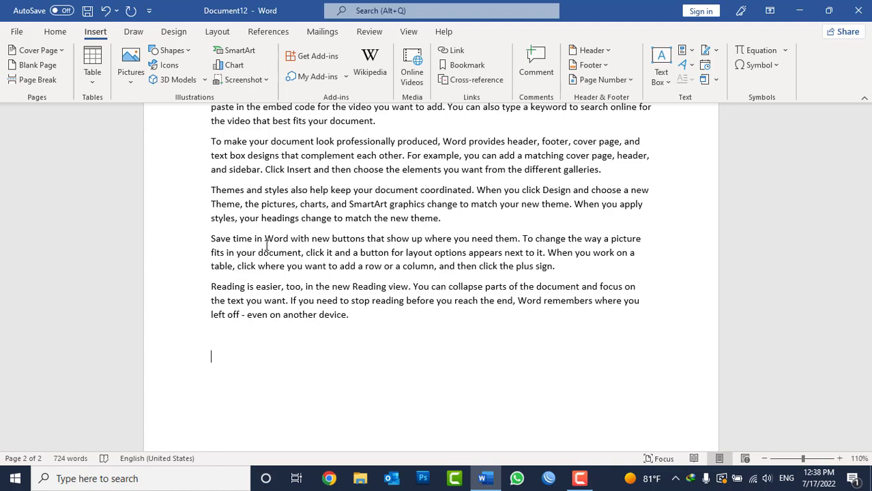
Step: Close Document12 without saving the changes
key(alt+F4)
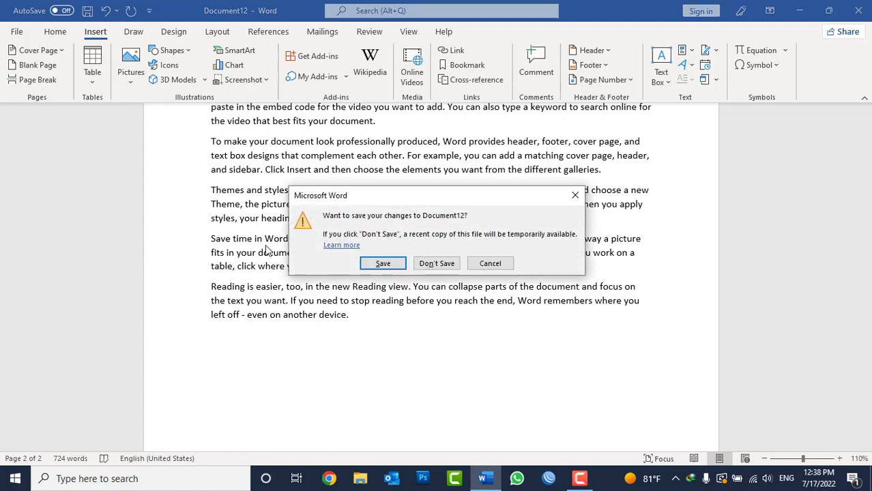
key(Tab)
key(Return)
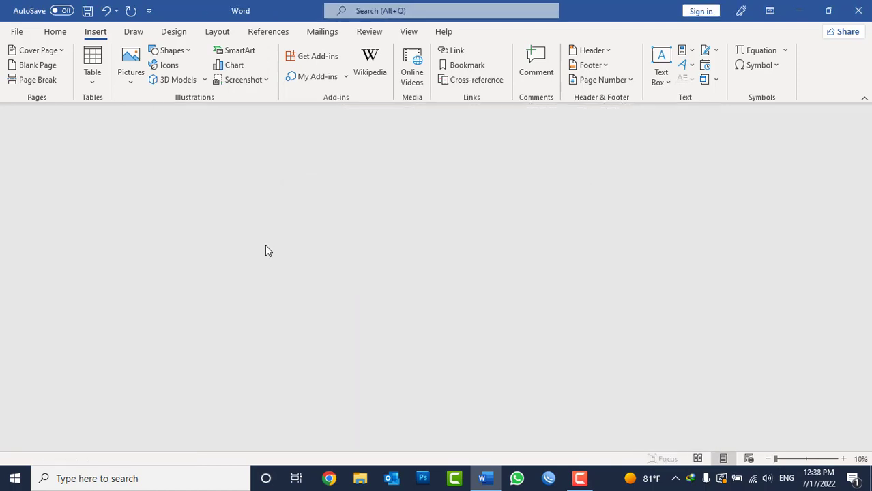